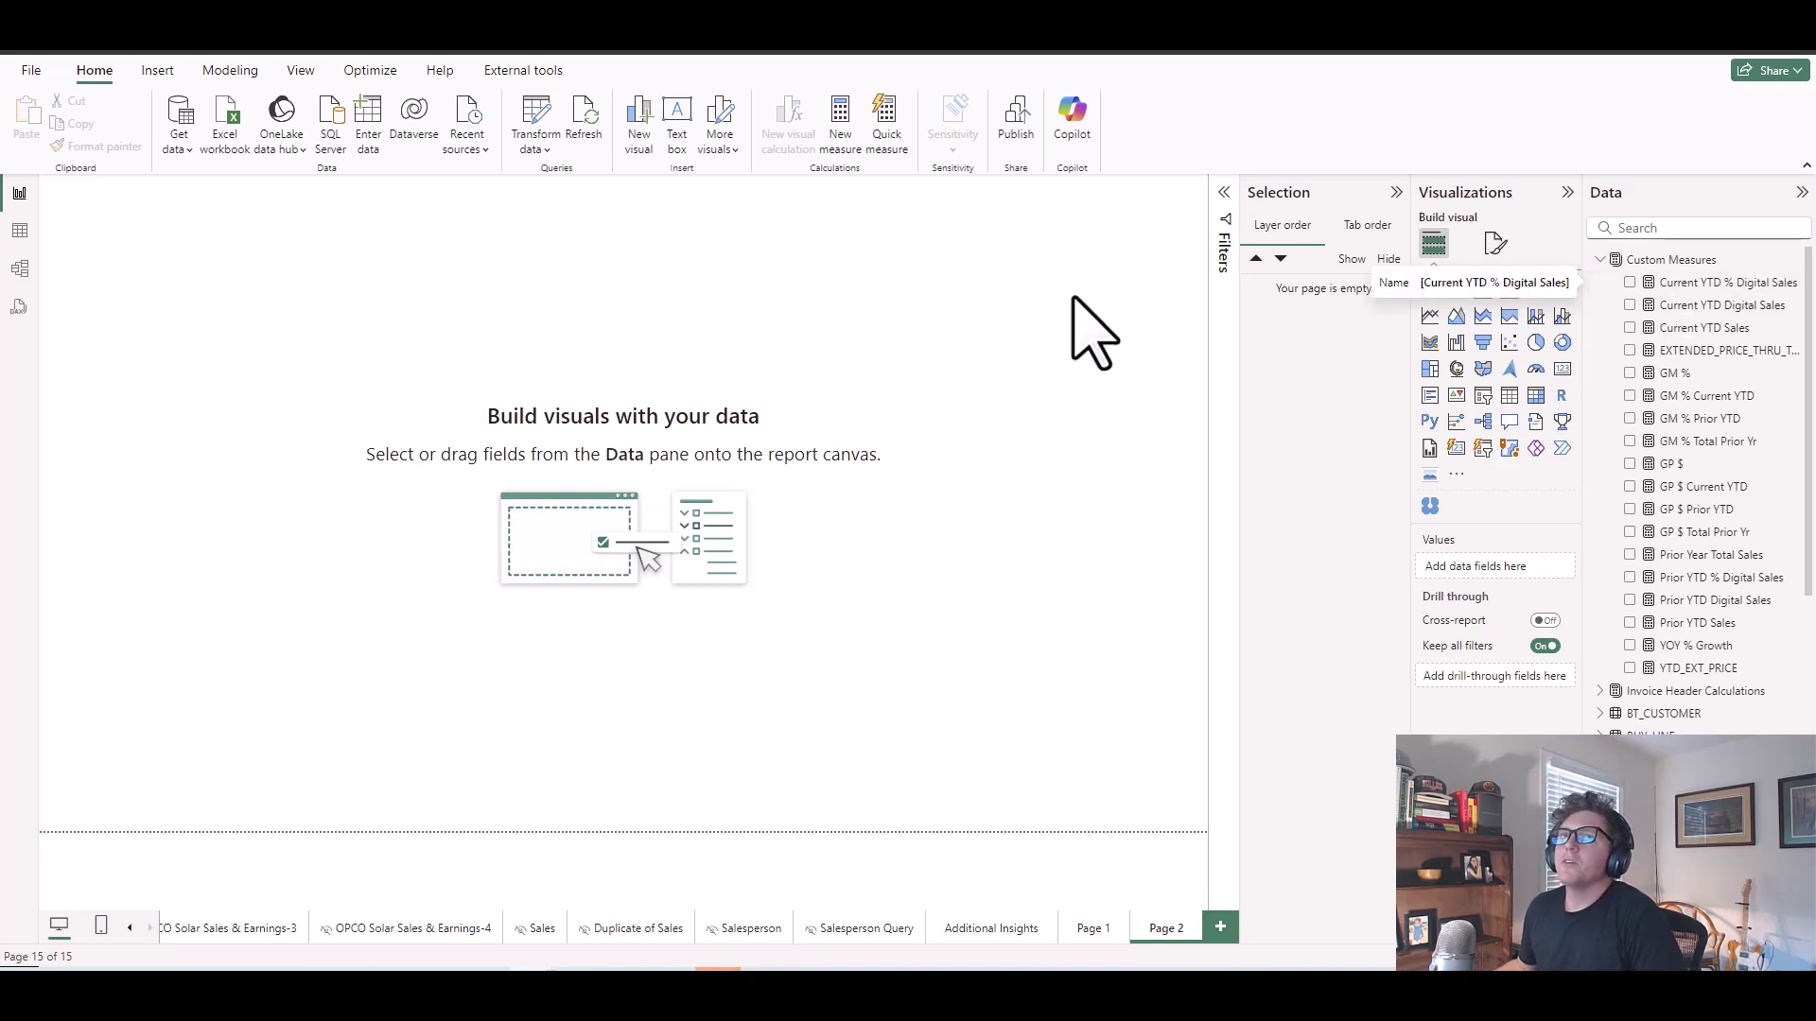
Clear all existing text from the DAX query in DAX Query View
left_click(19, 307)
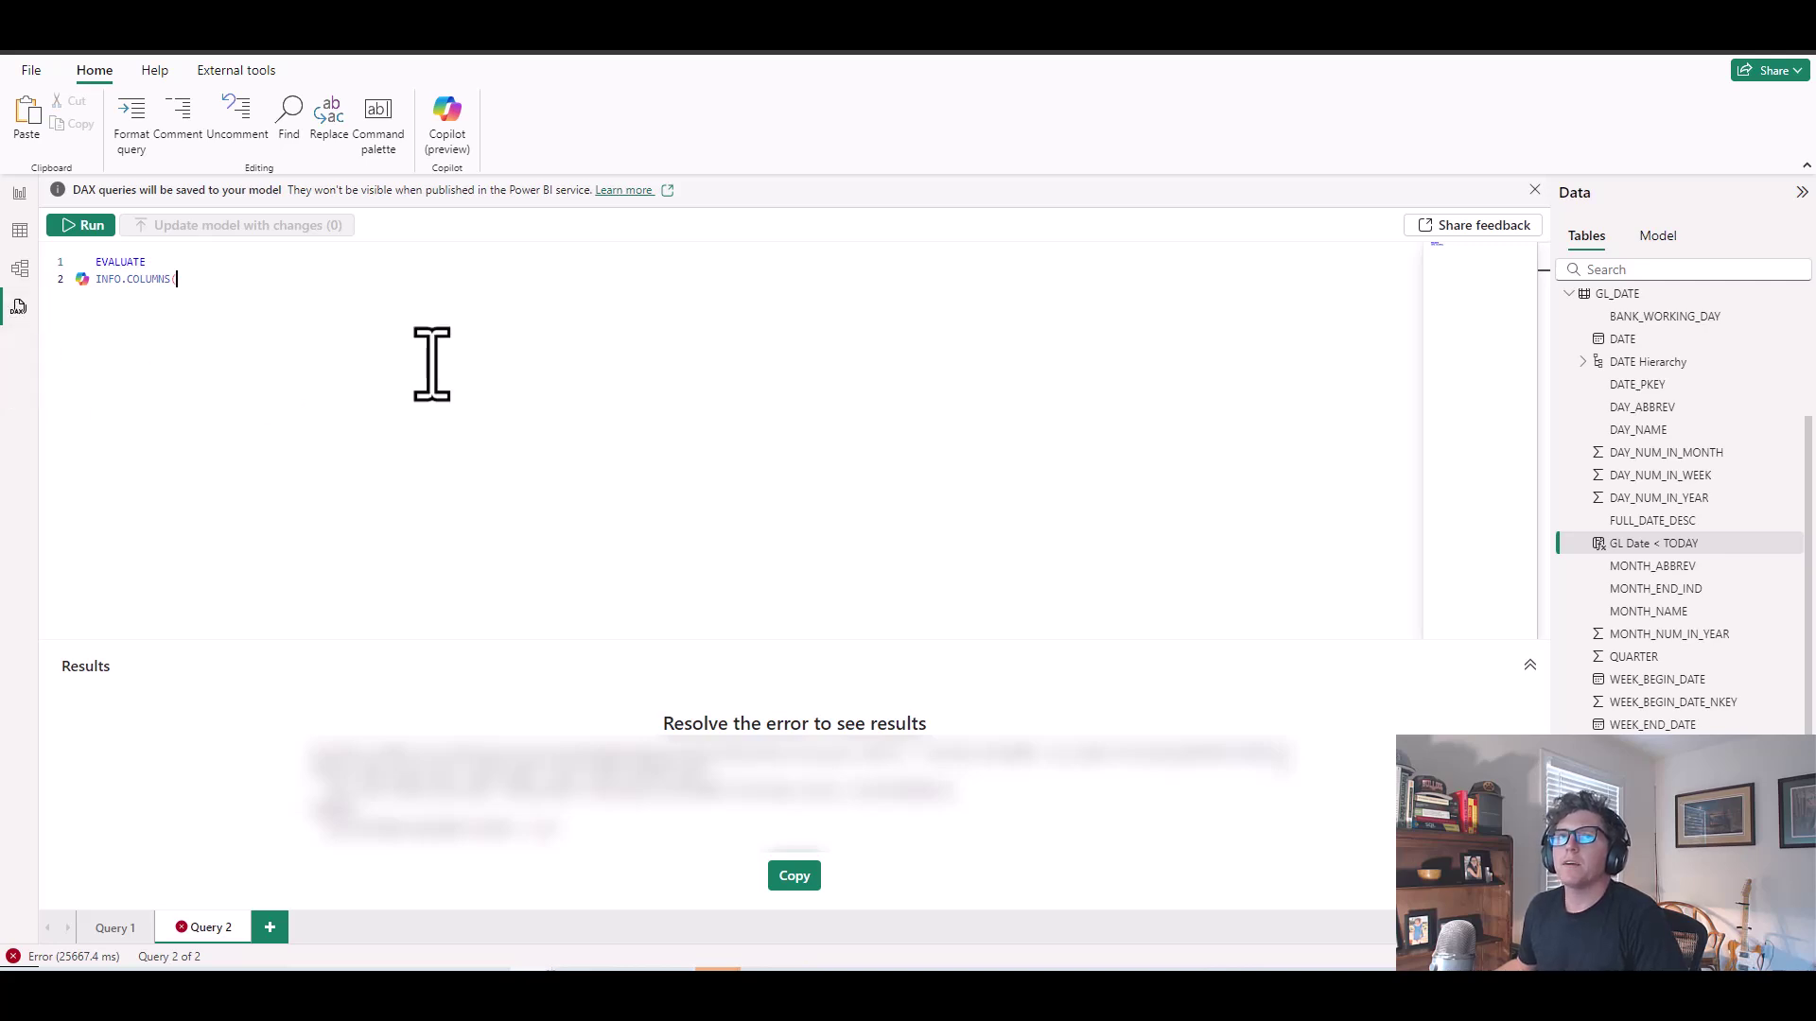
key("ctrl+a")
key("BackSpace")
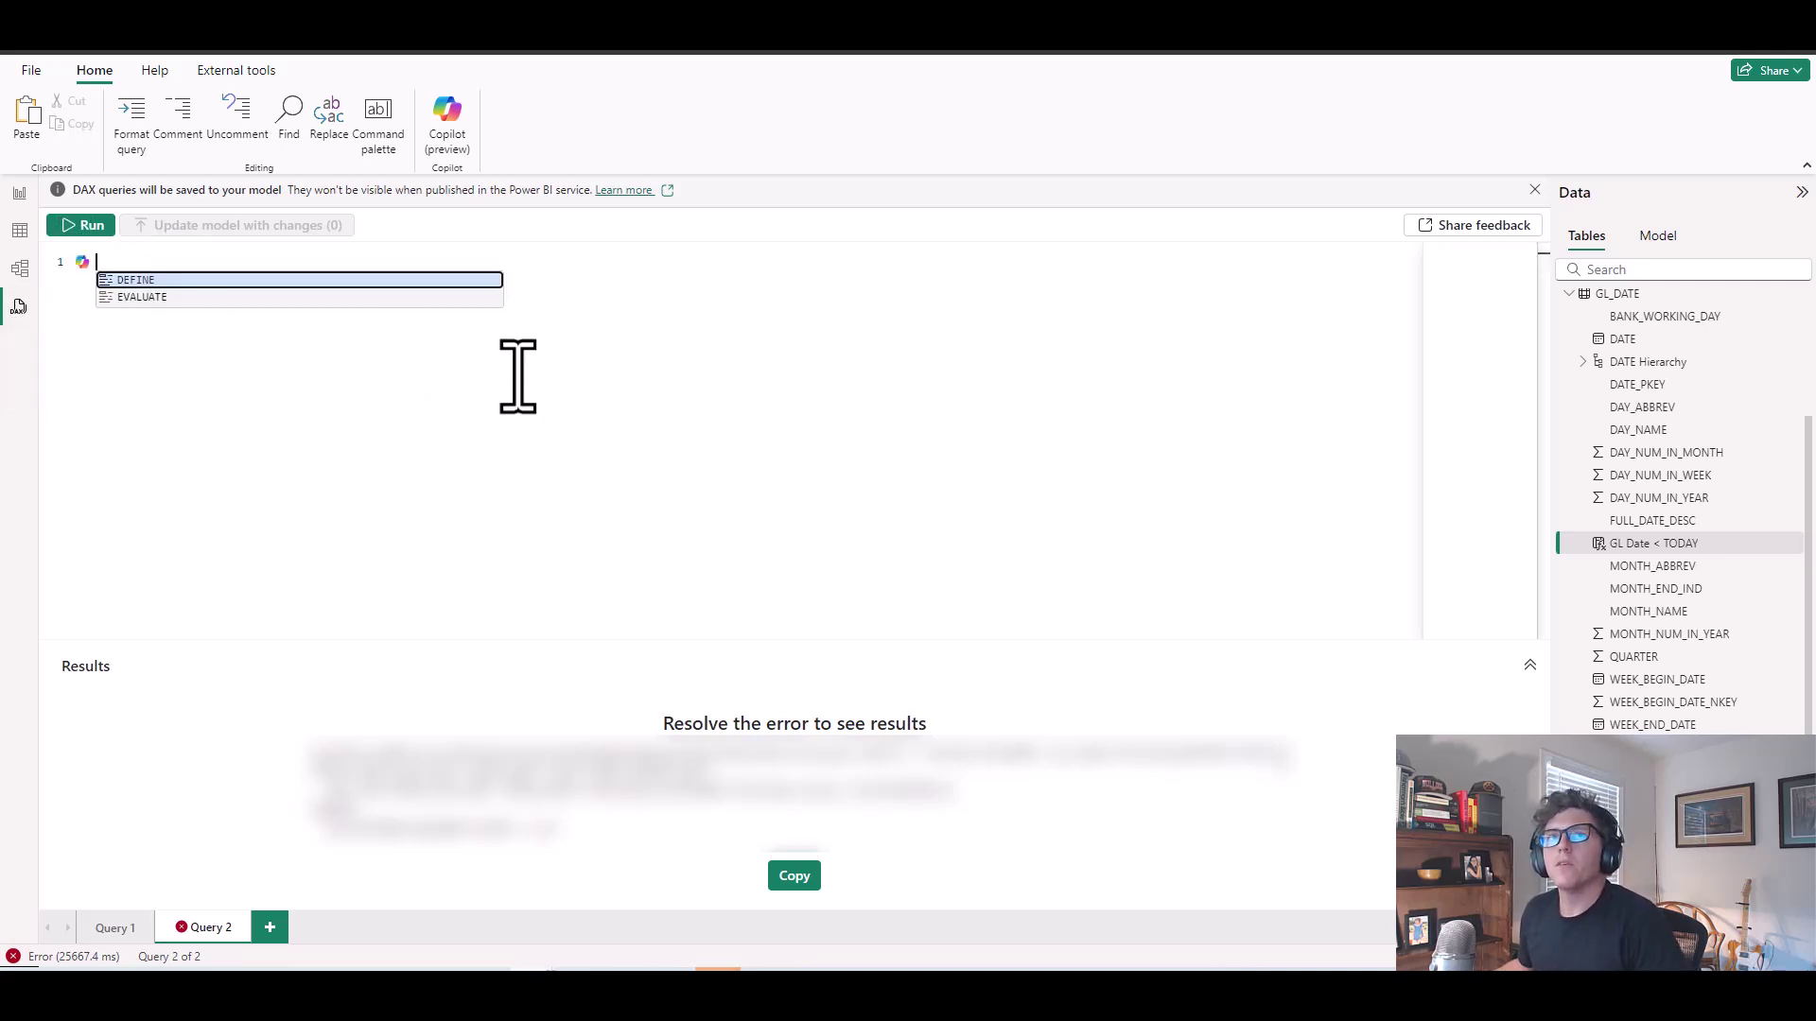
Bring up the Quick queries menu for the Custom Measures table
left_click(1569, 293)
right_click(1646, 304)
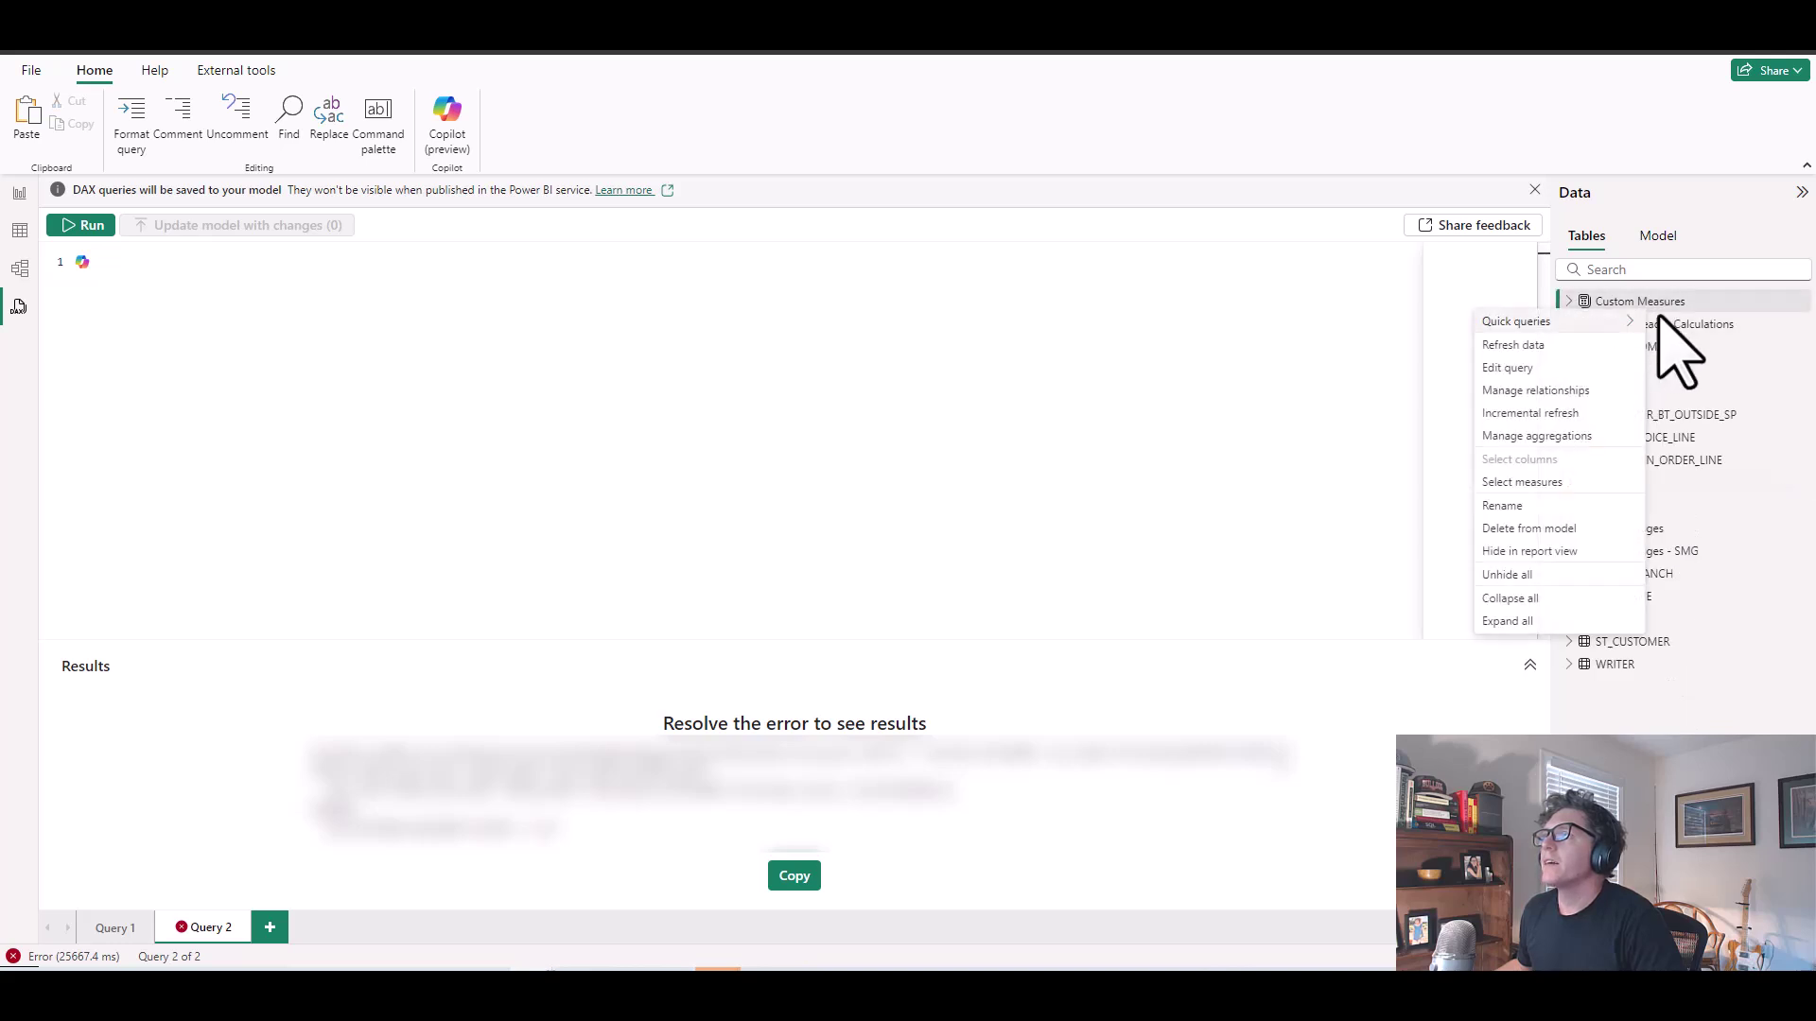
mouse_move(1574, 324)
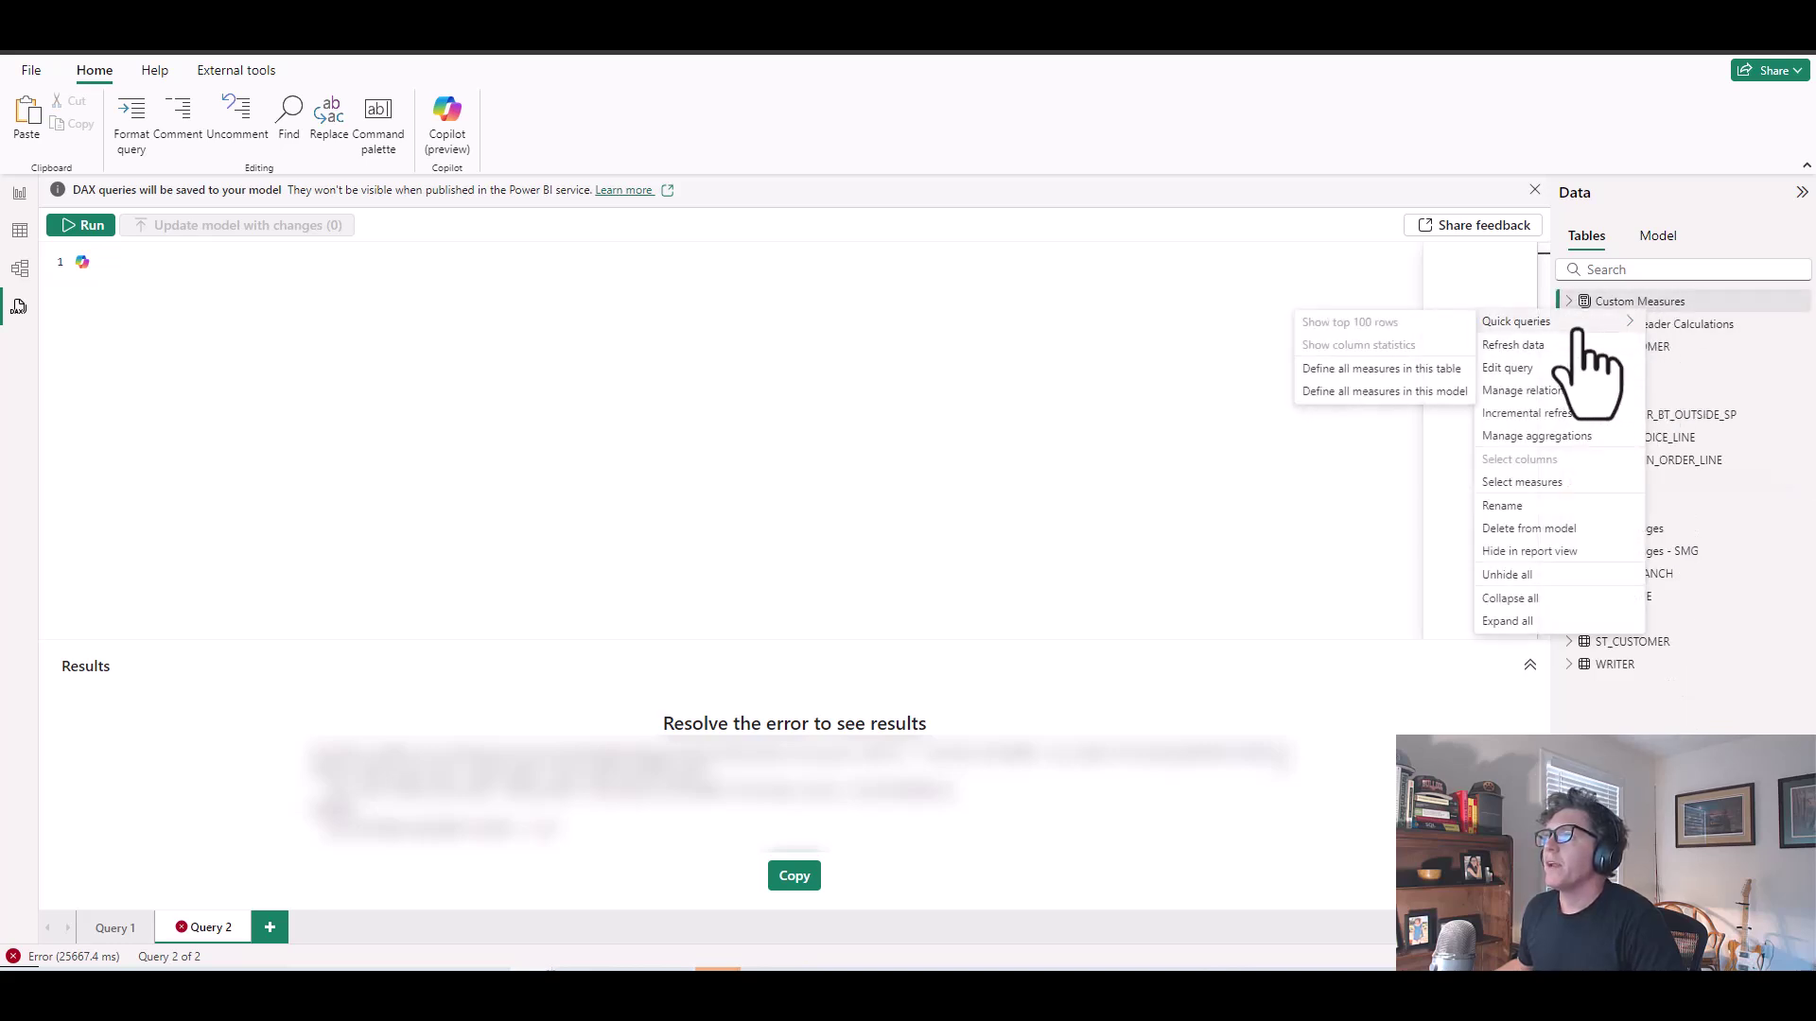
Generate the 'Define all measures in this table' DAX for Custom Measures and select it for copying
left_click(1418, 370)
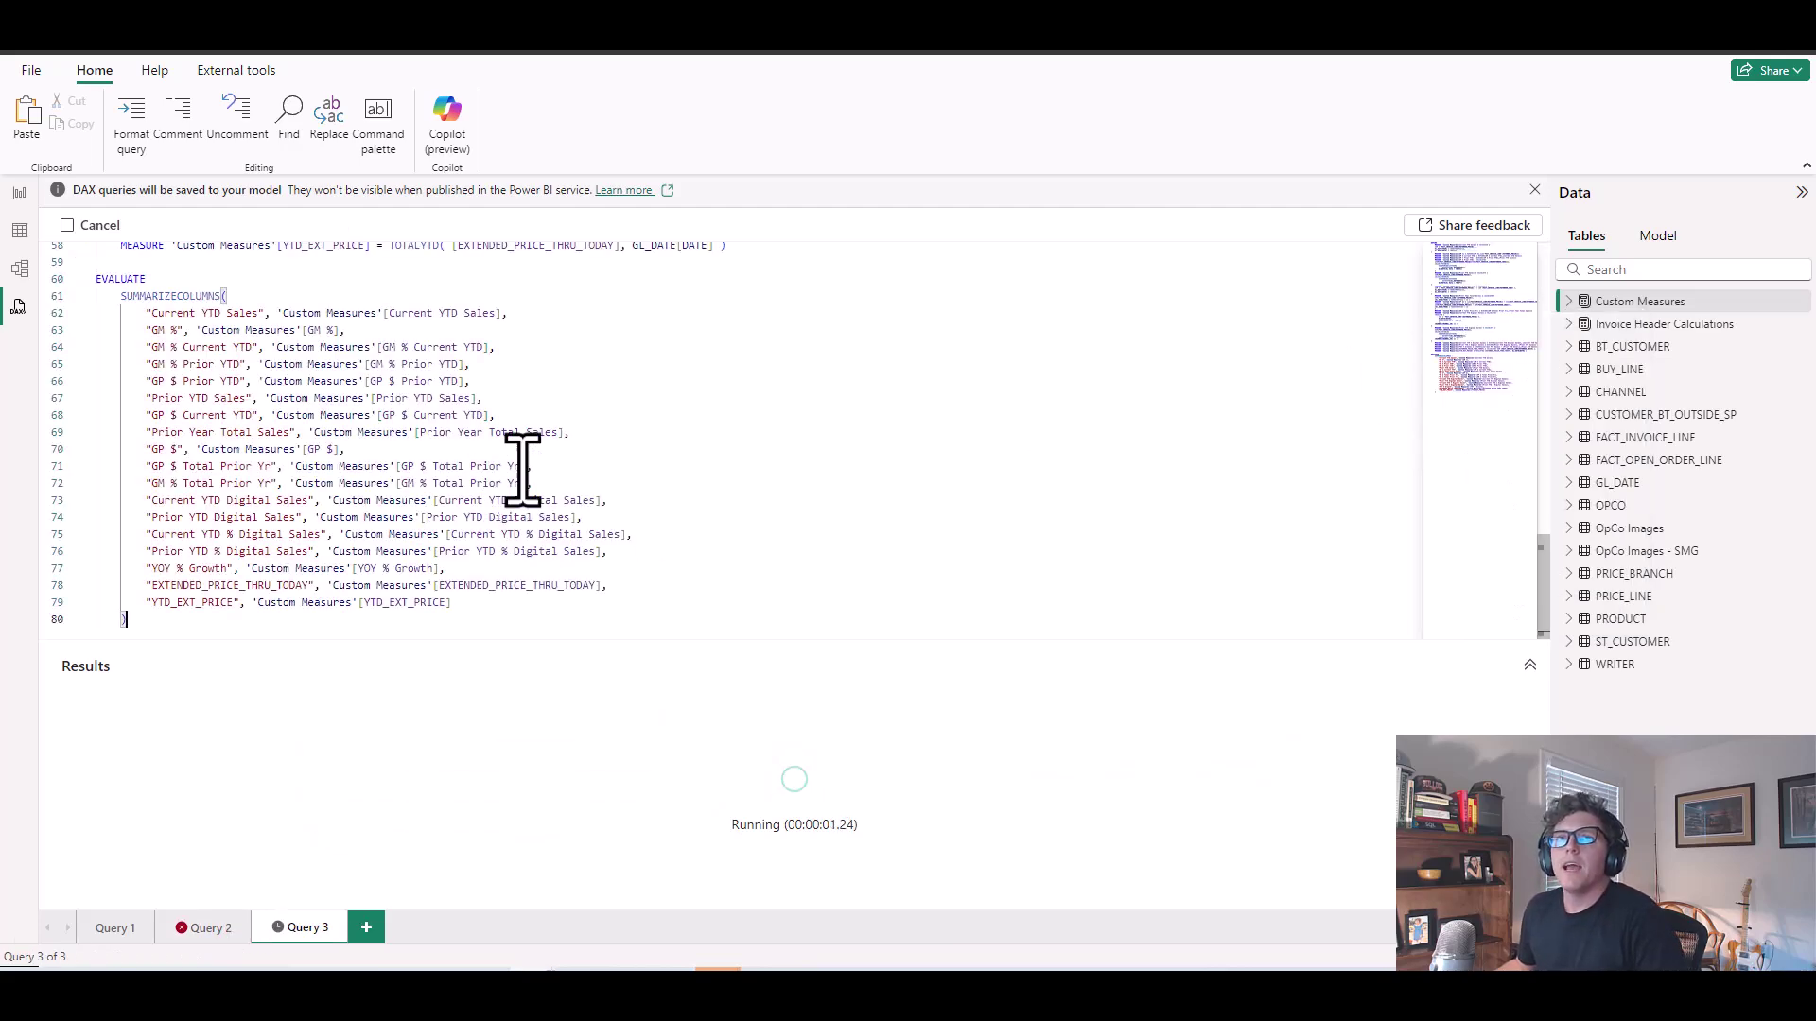
scroll(234, 628, "up", 10)
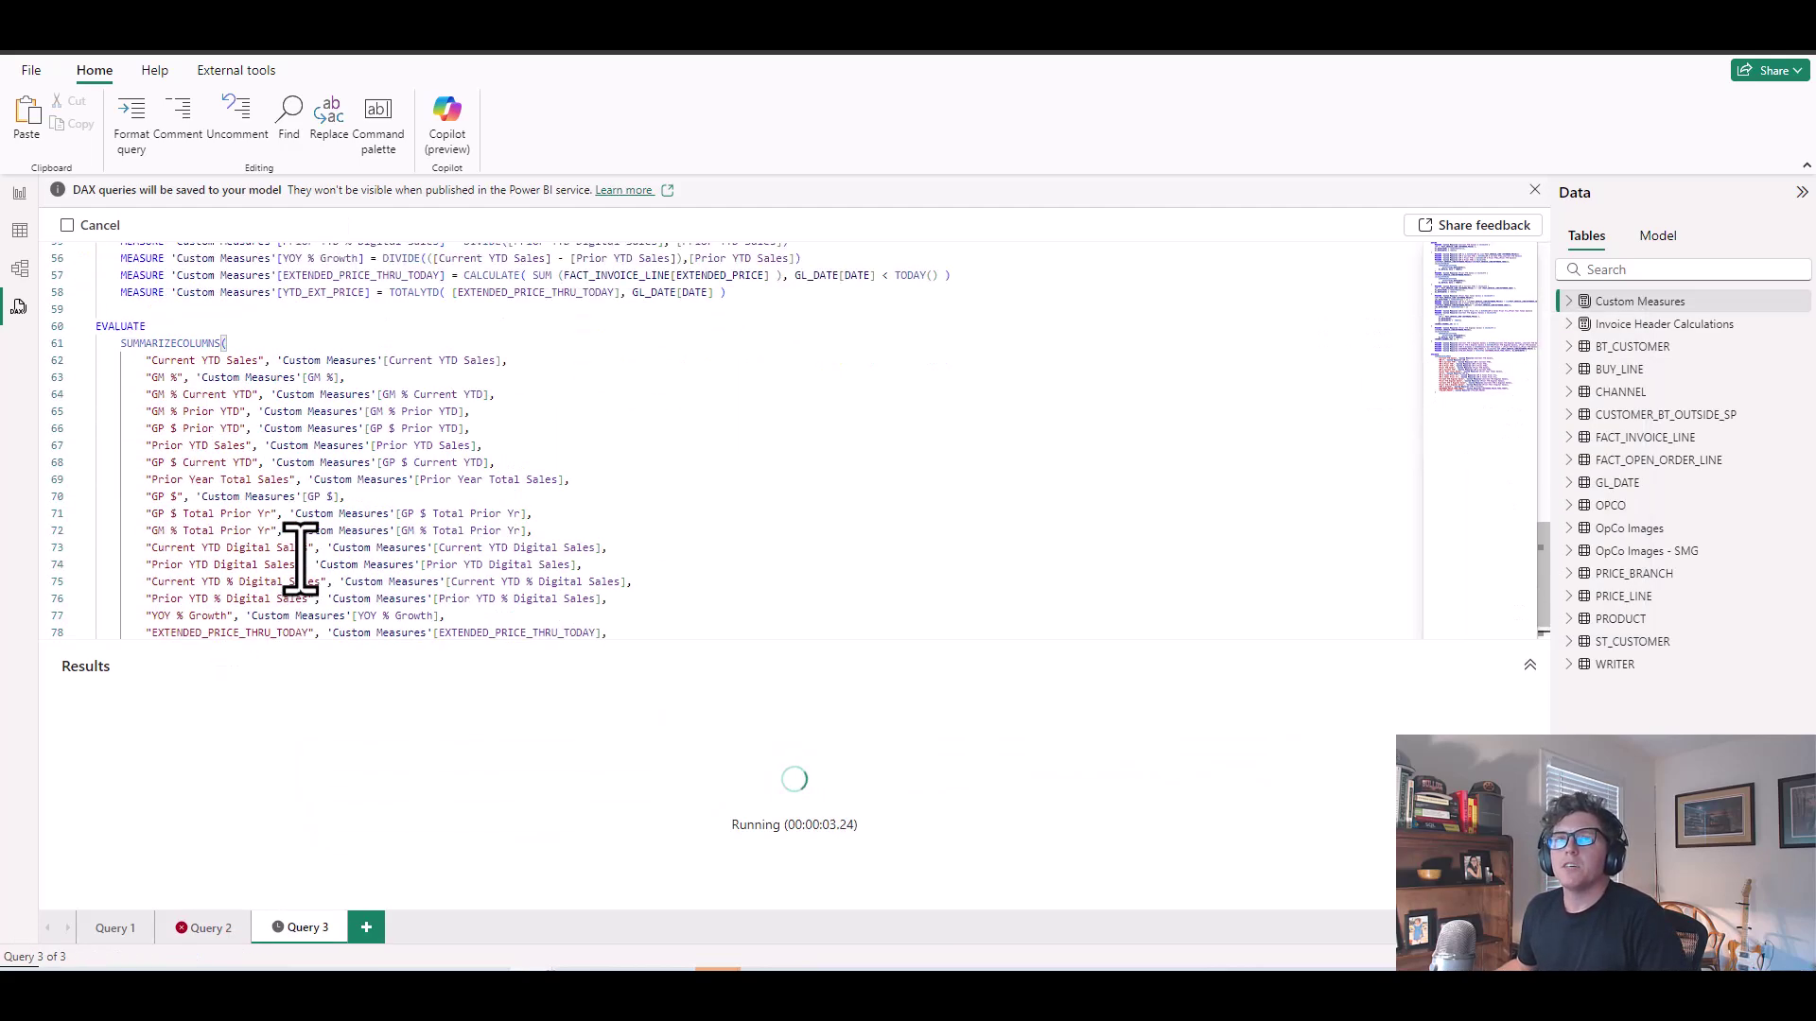
scroll(350, 498, "up", 9)
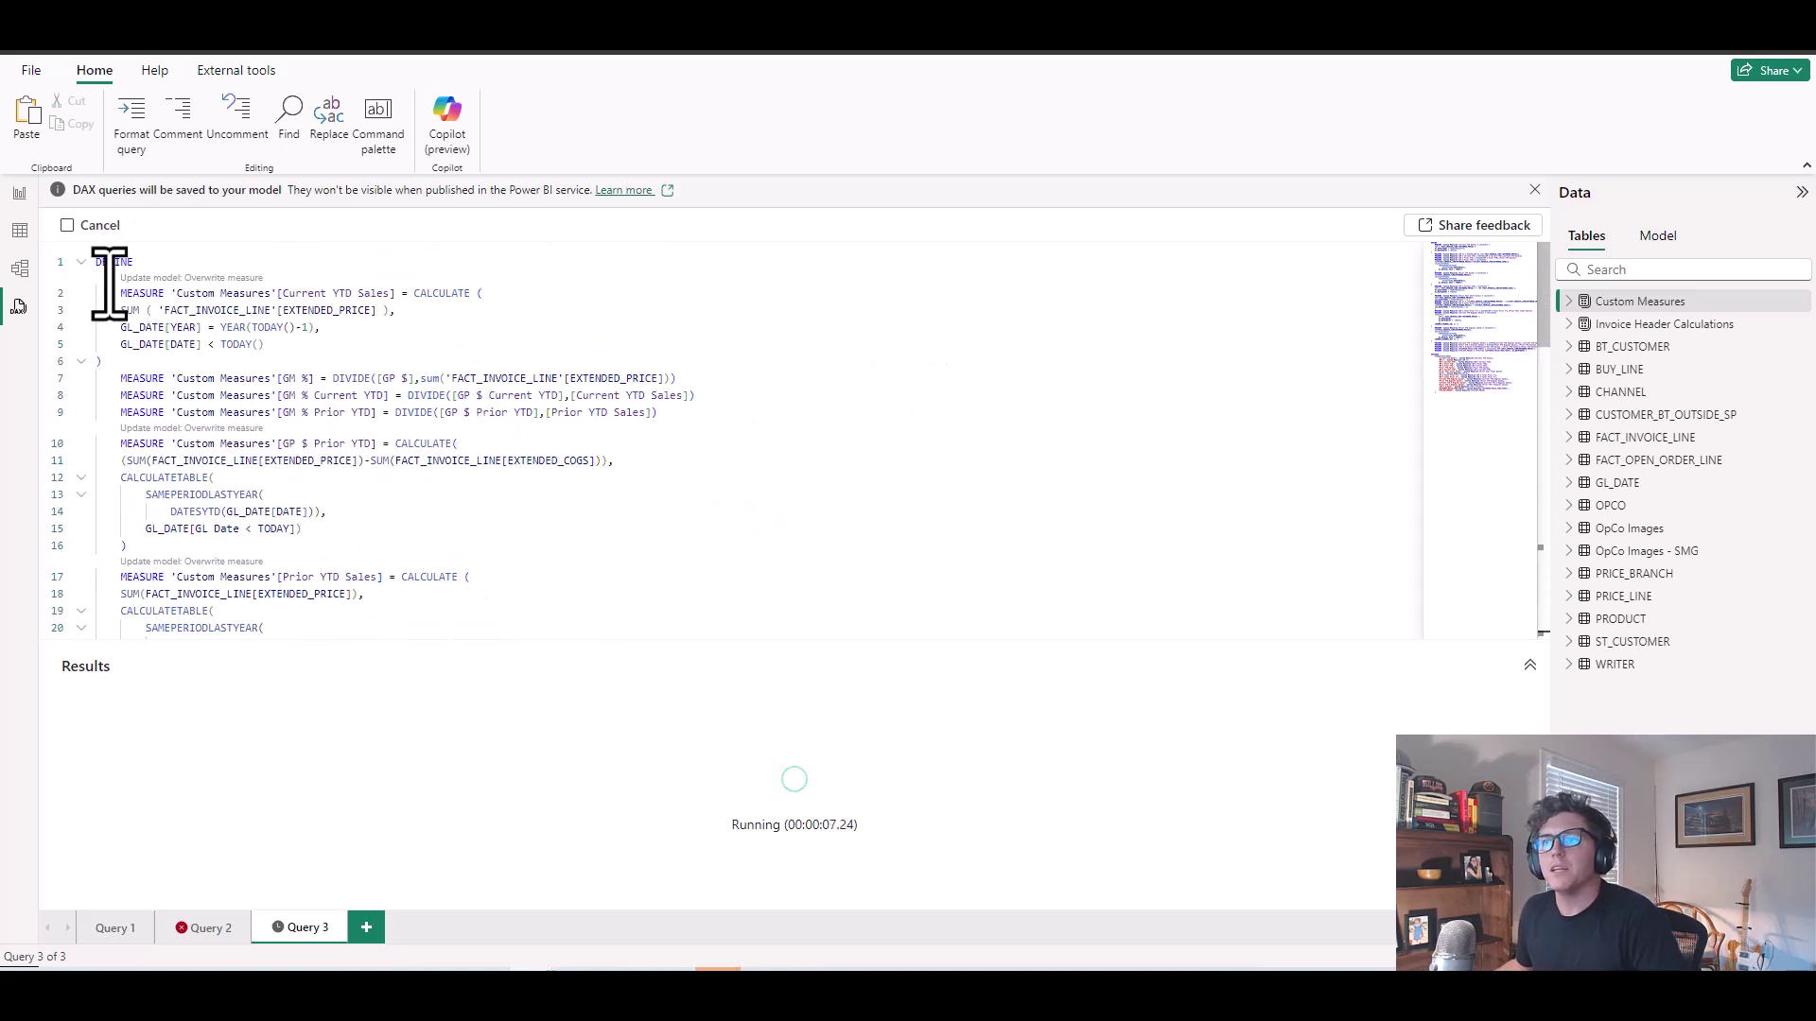
left_click_drag(99, 264, 753, 296)
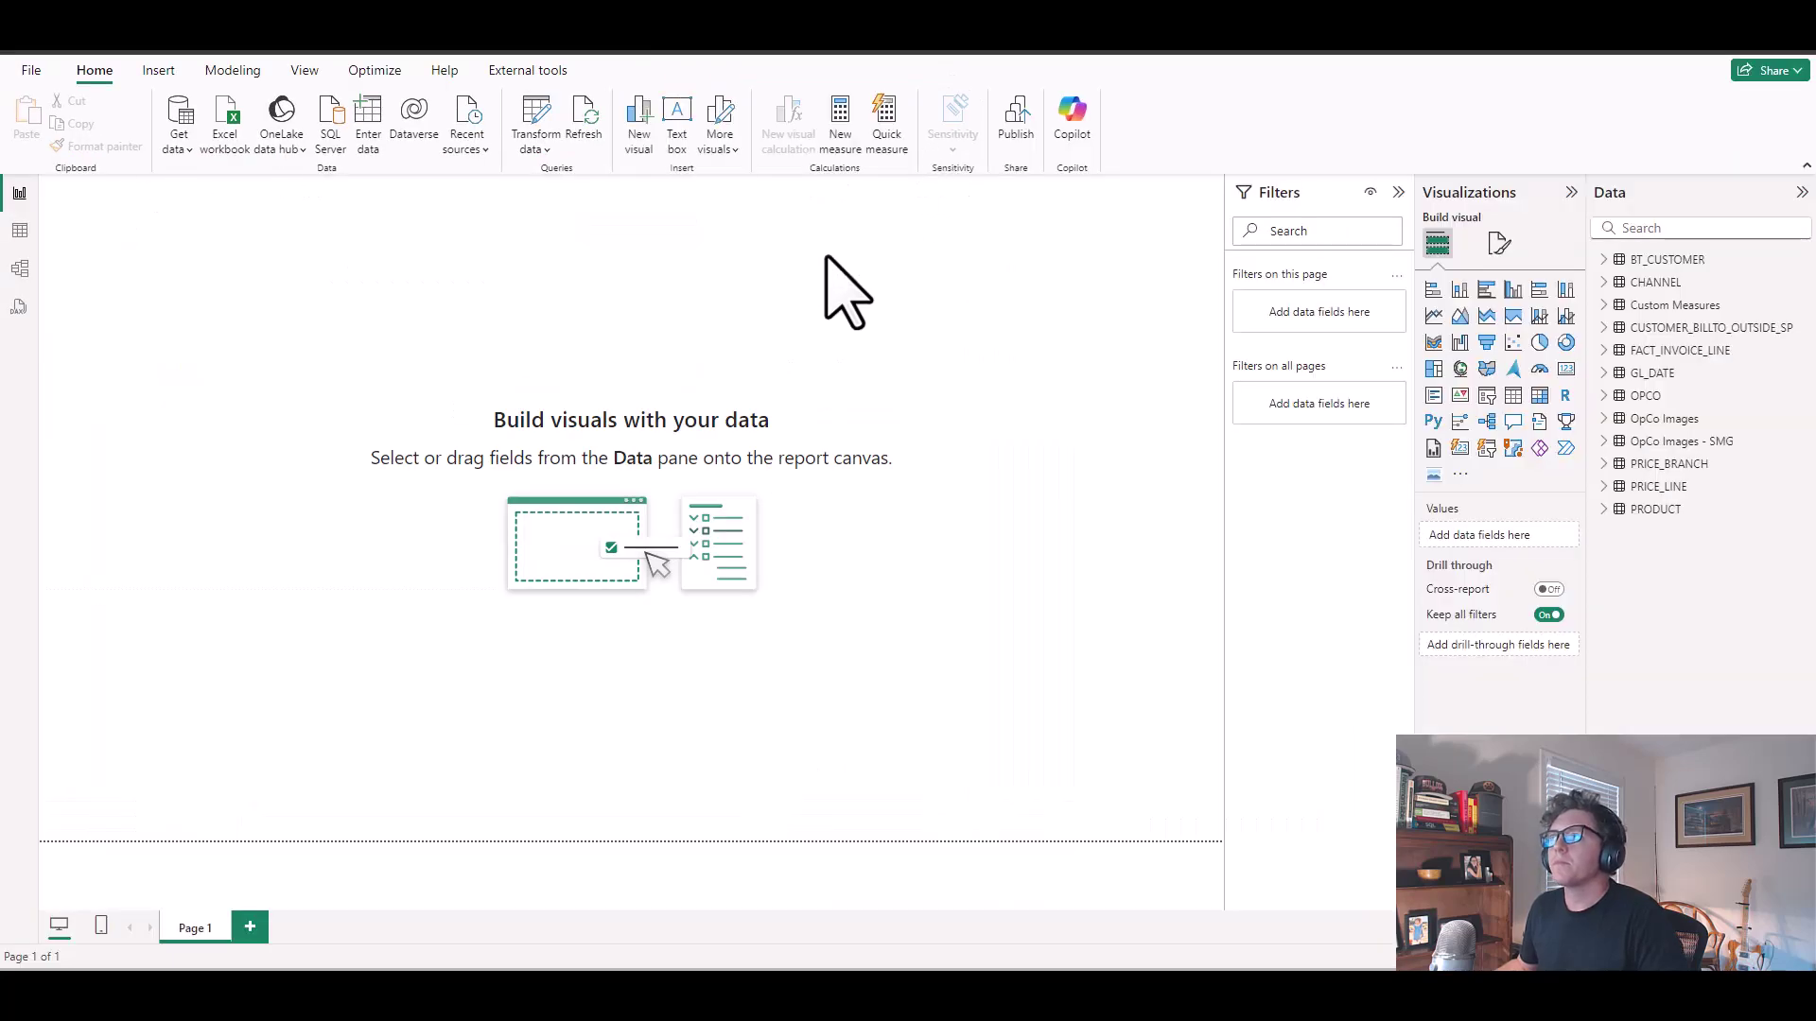
Paste the copied measure definitions into the new report's empty DAX query
left_click(19, 307)
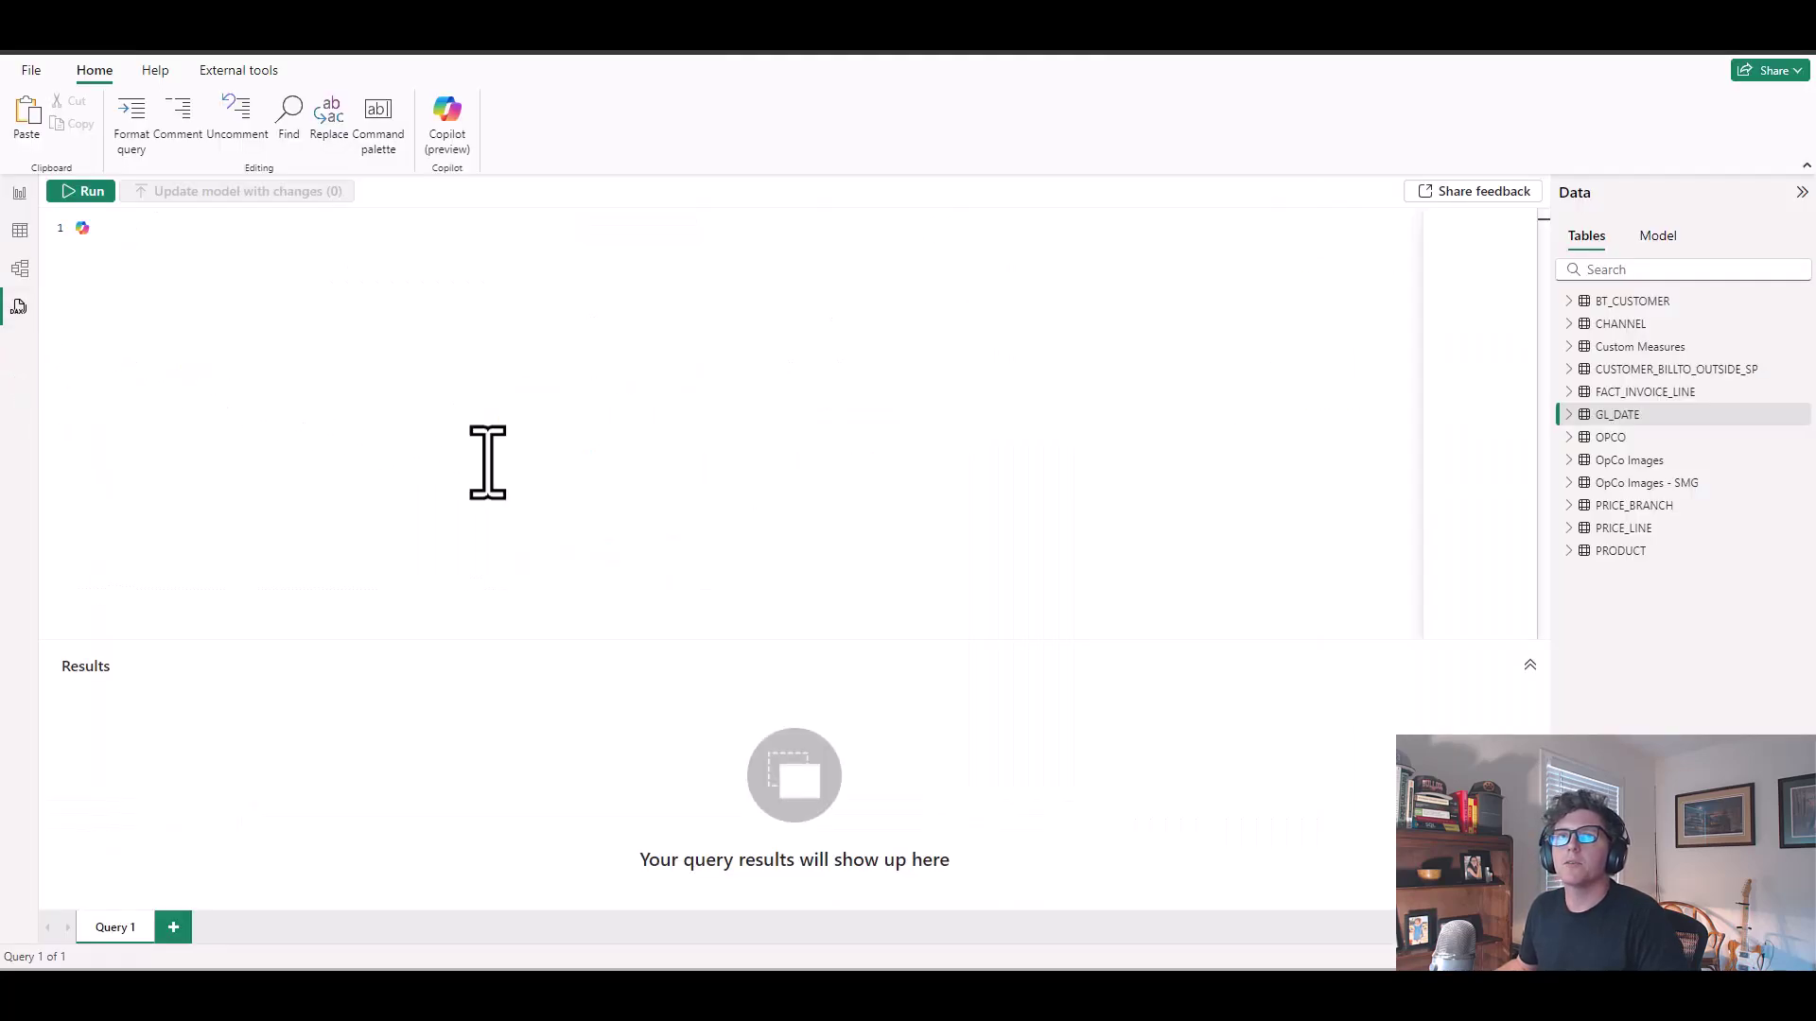
left_click(382, 387)
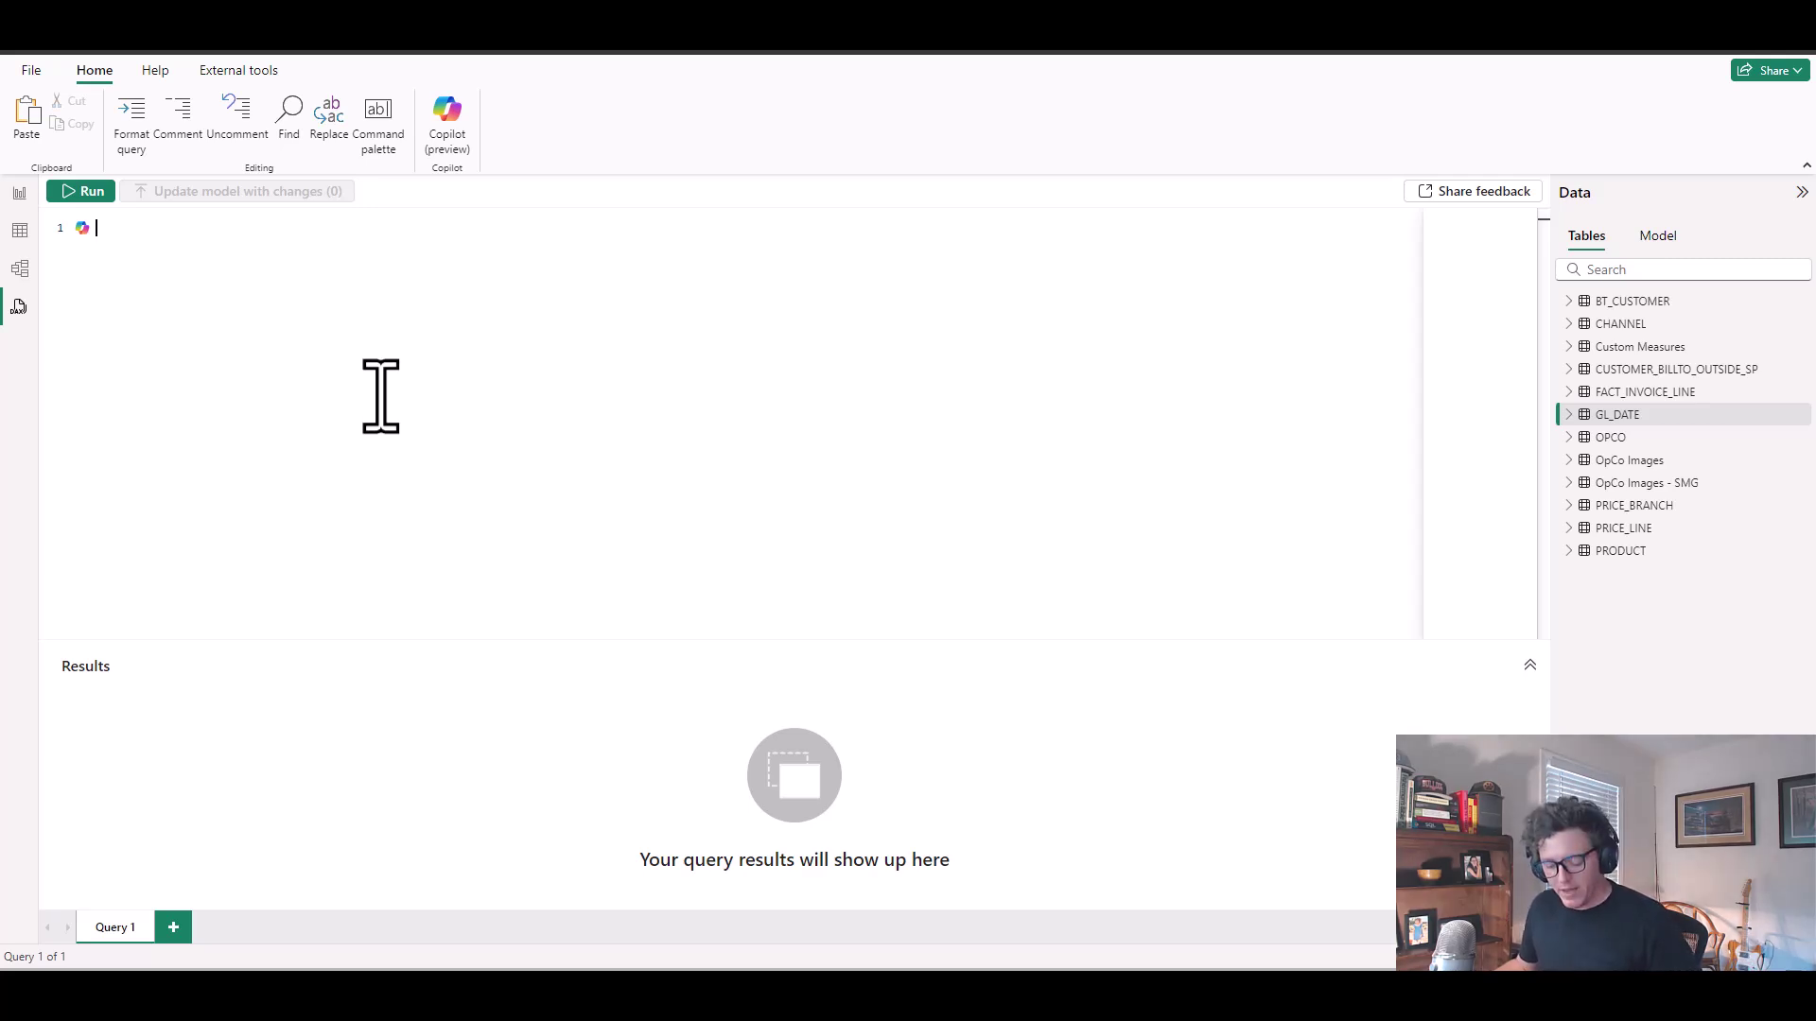
key("ctrl+v")
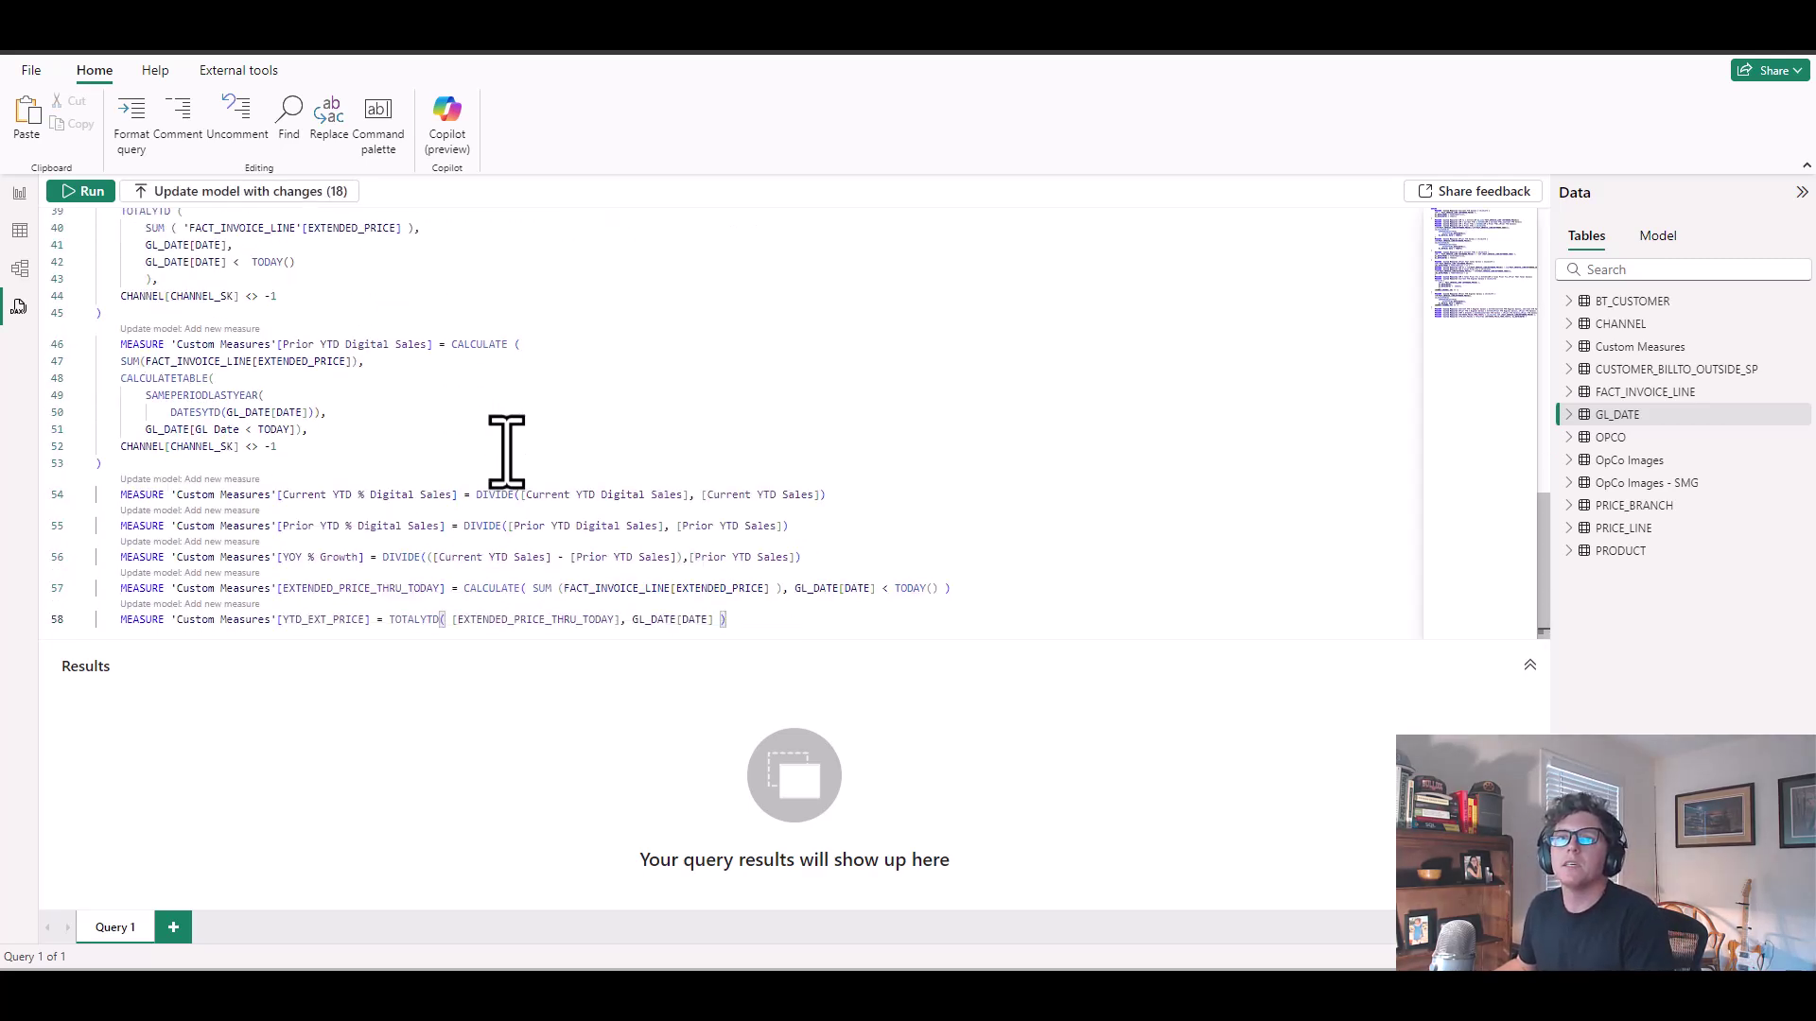
scroll(523, 458, "up", 10)
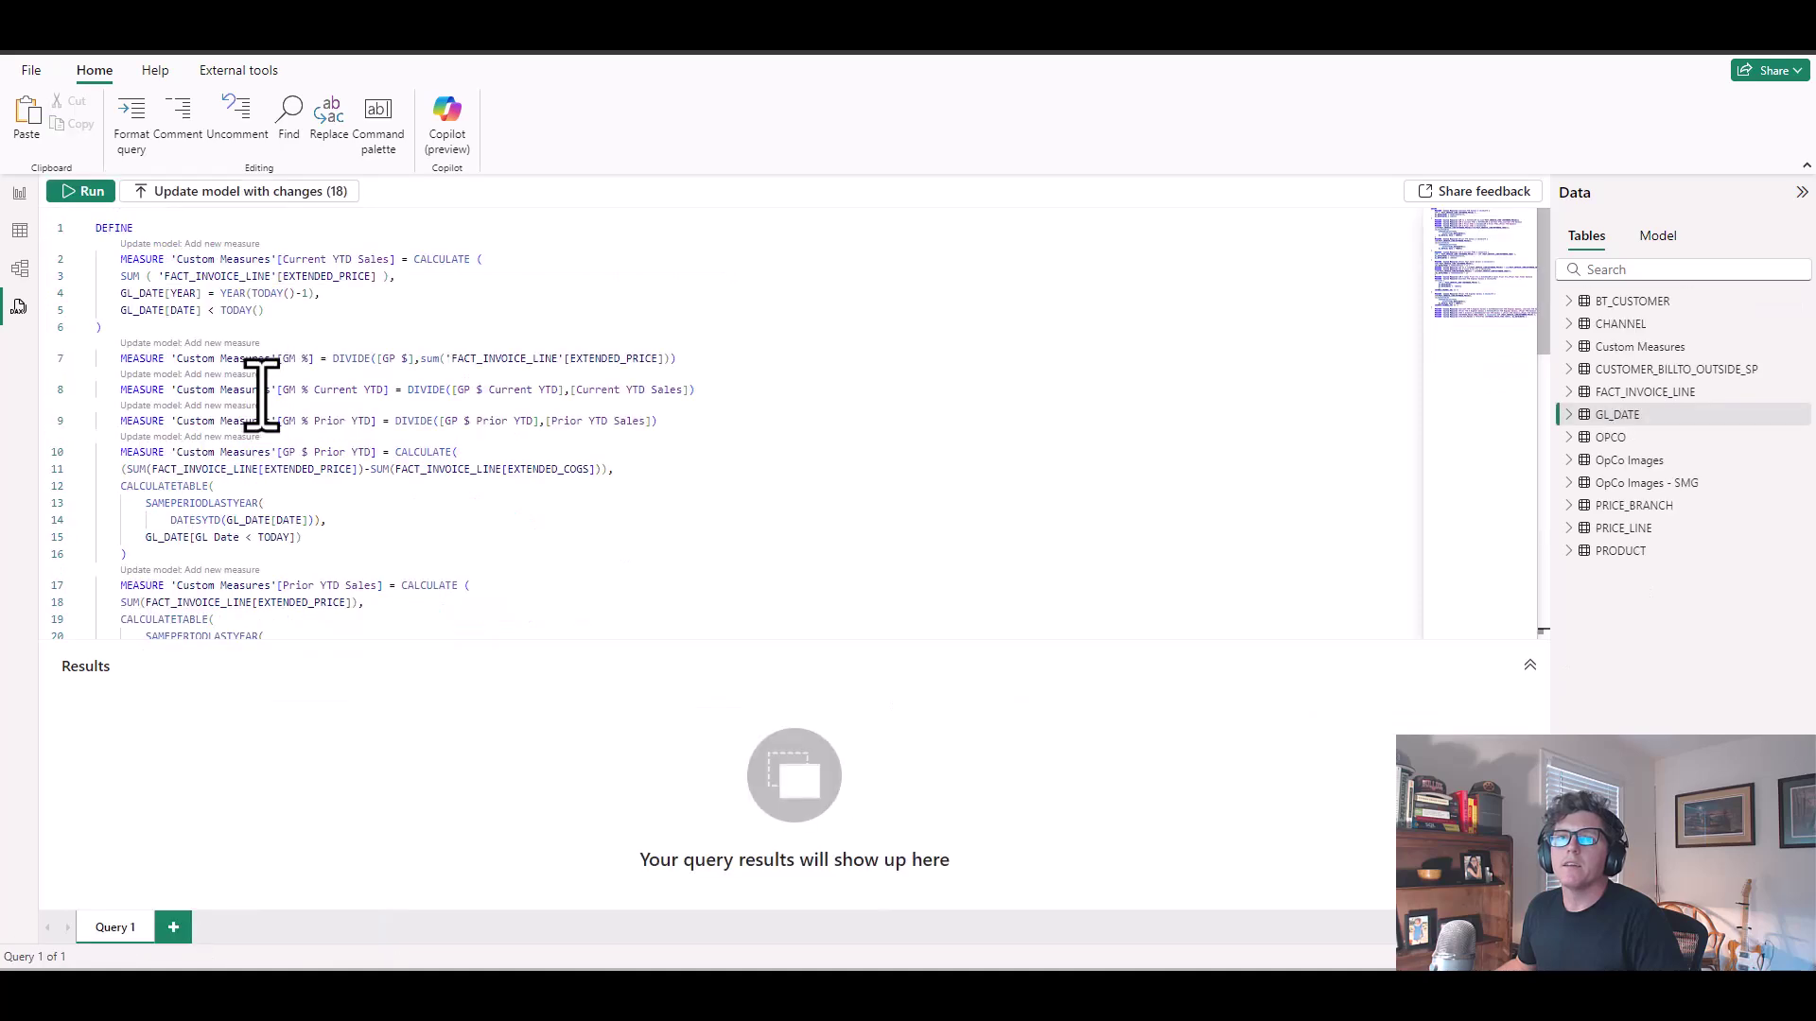
Add Current YTD Sales, GM %, GM % Current YTD, GM % Prior YTD and GP $ Prior YTD to the model
left_click(182, 244)
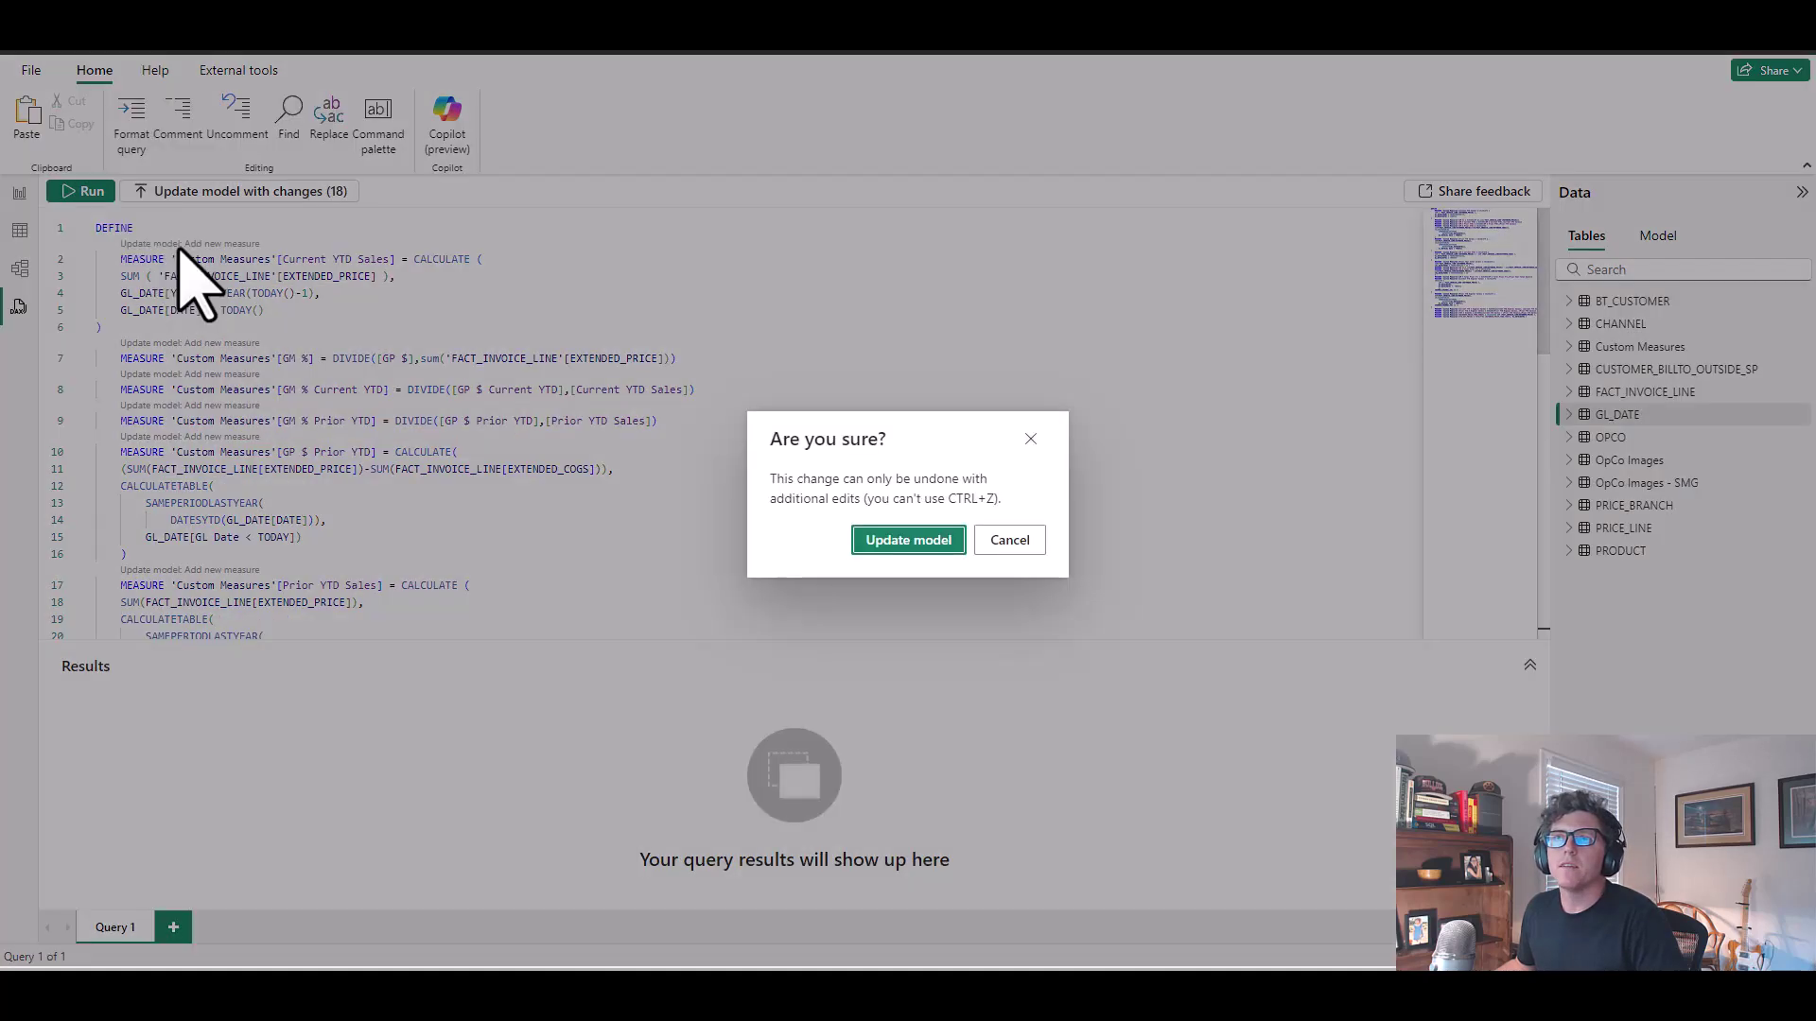
left_click(955, 543)
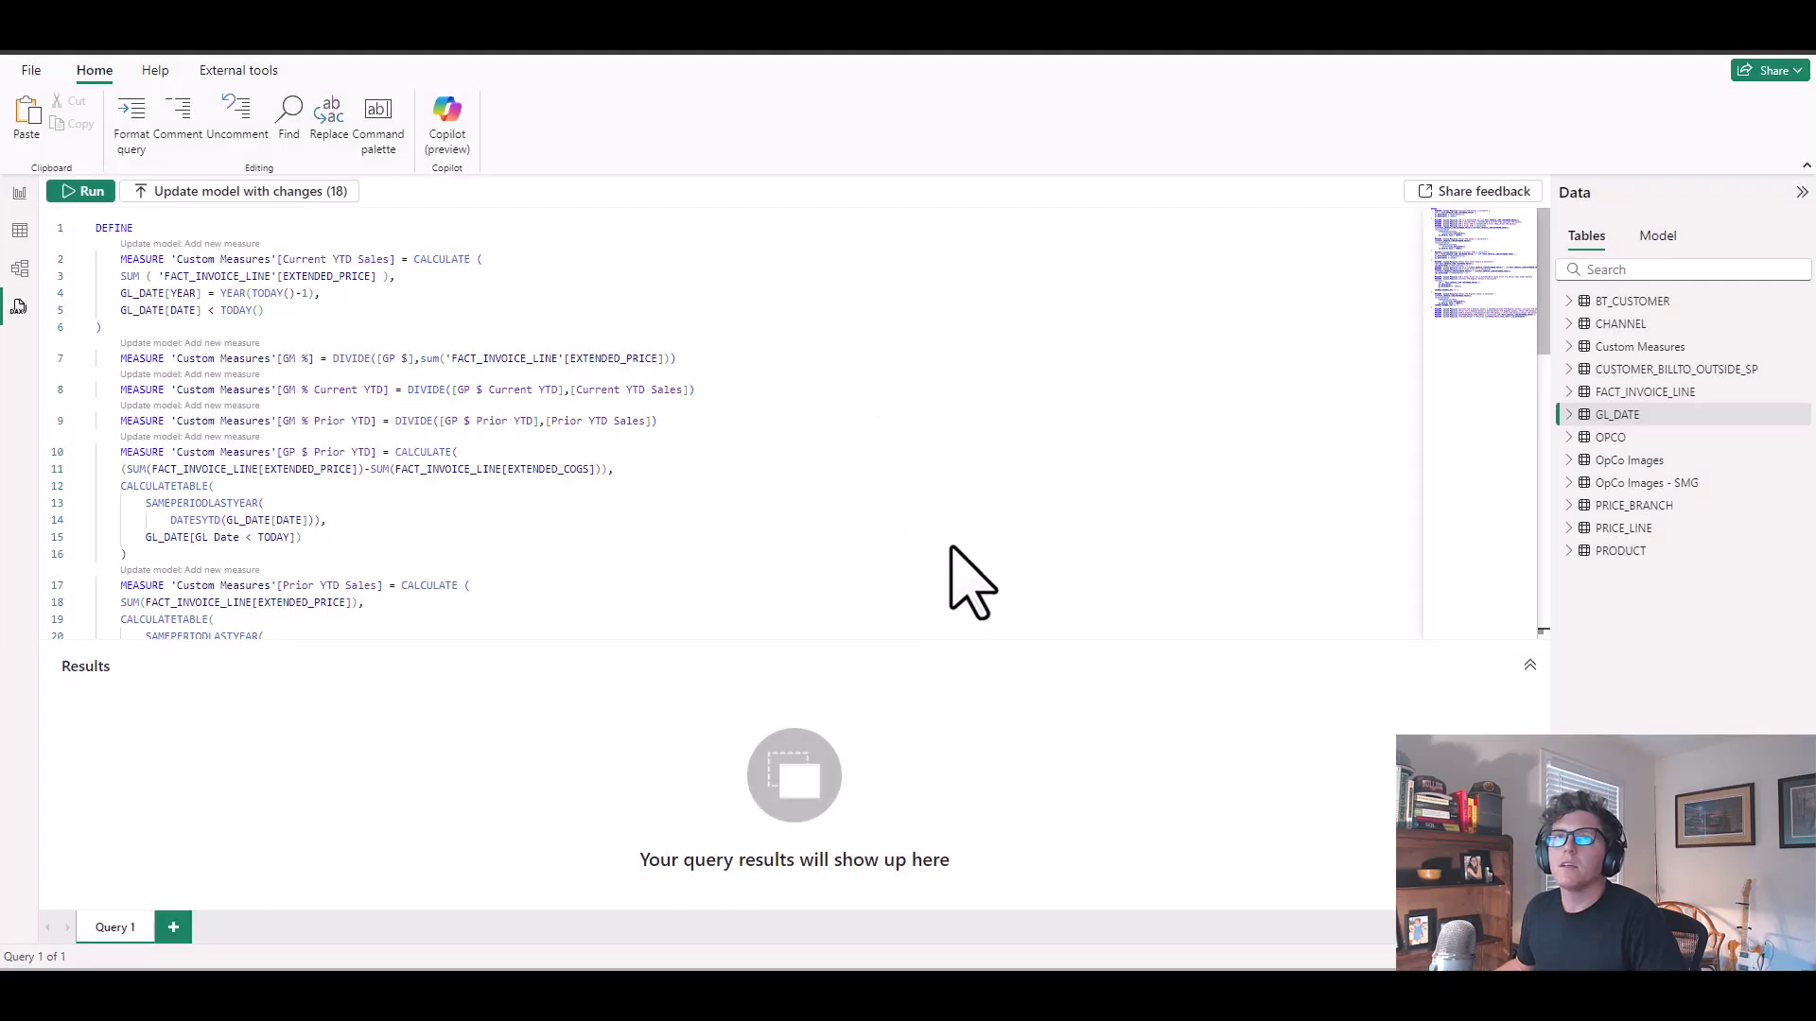
left_click(197, 328)
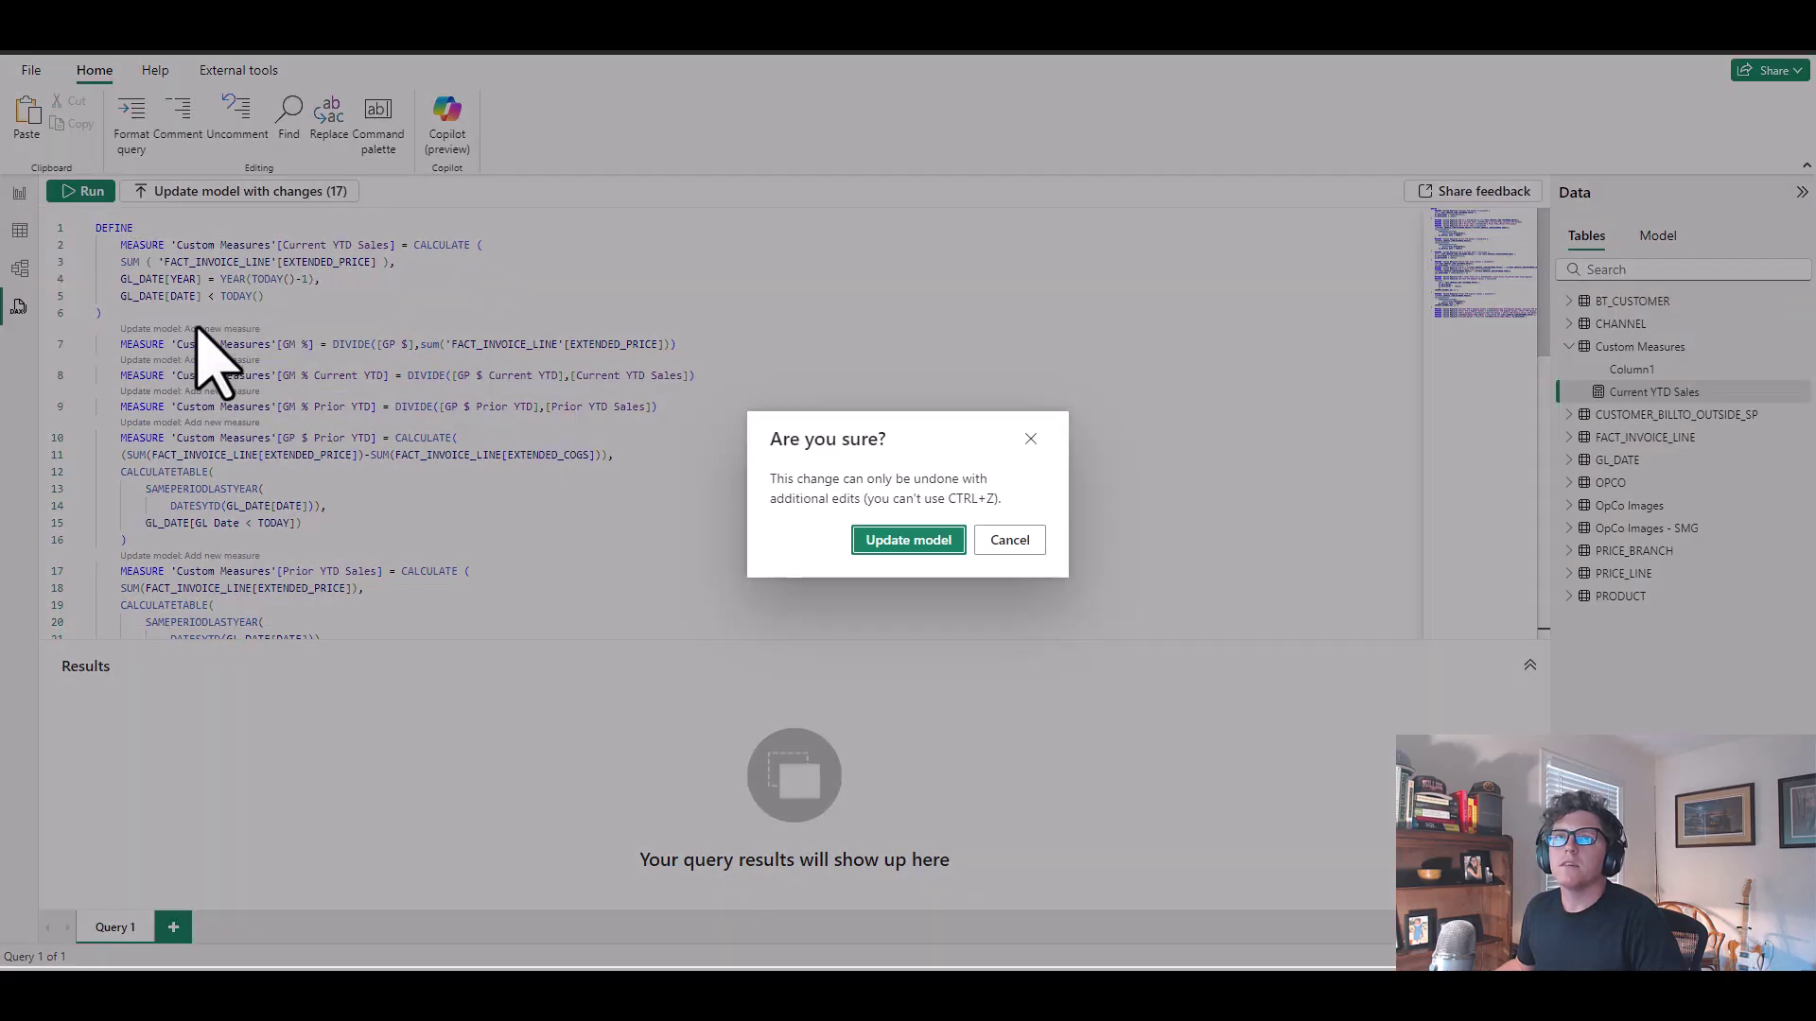
left_click(885, 540)
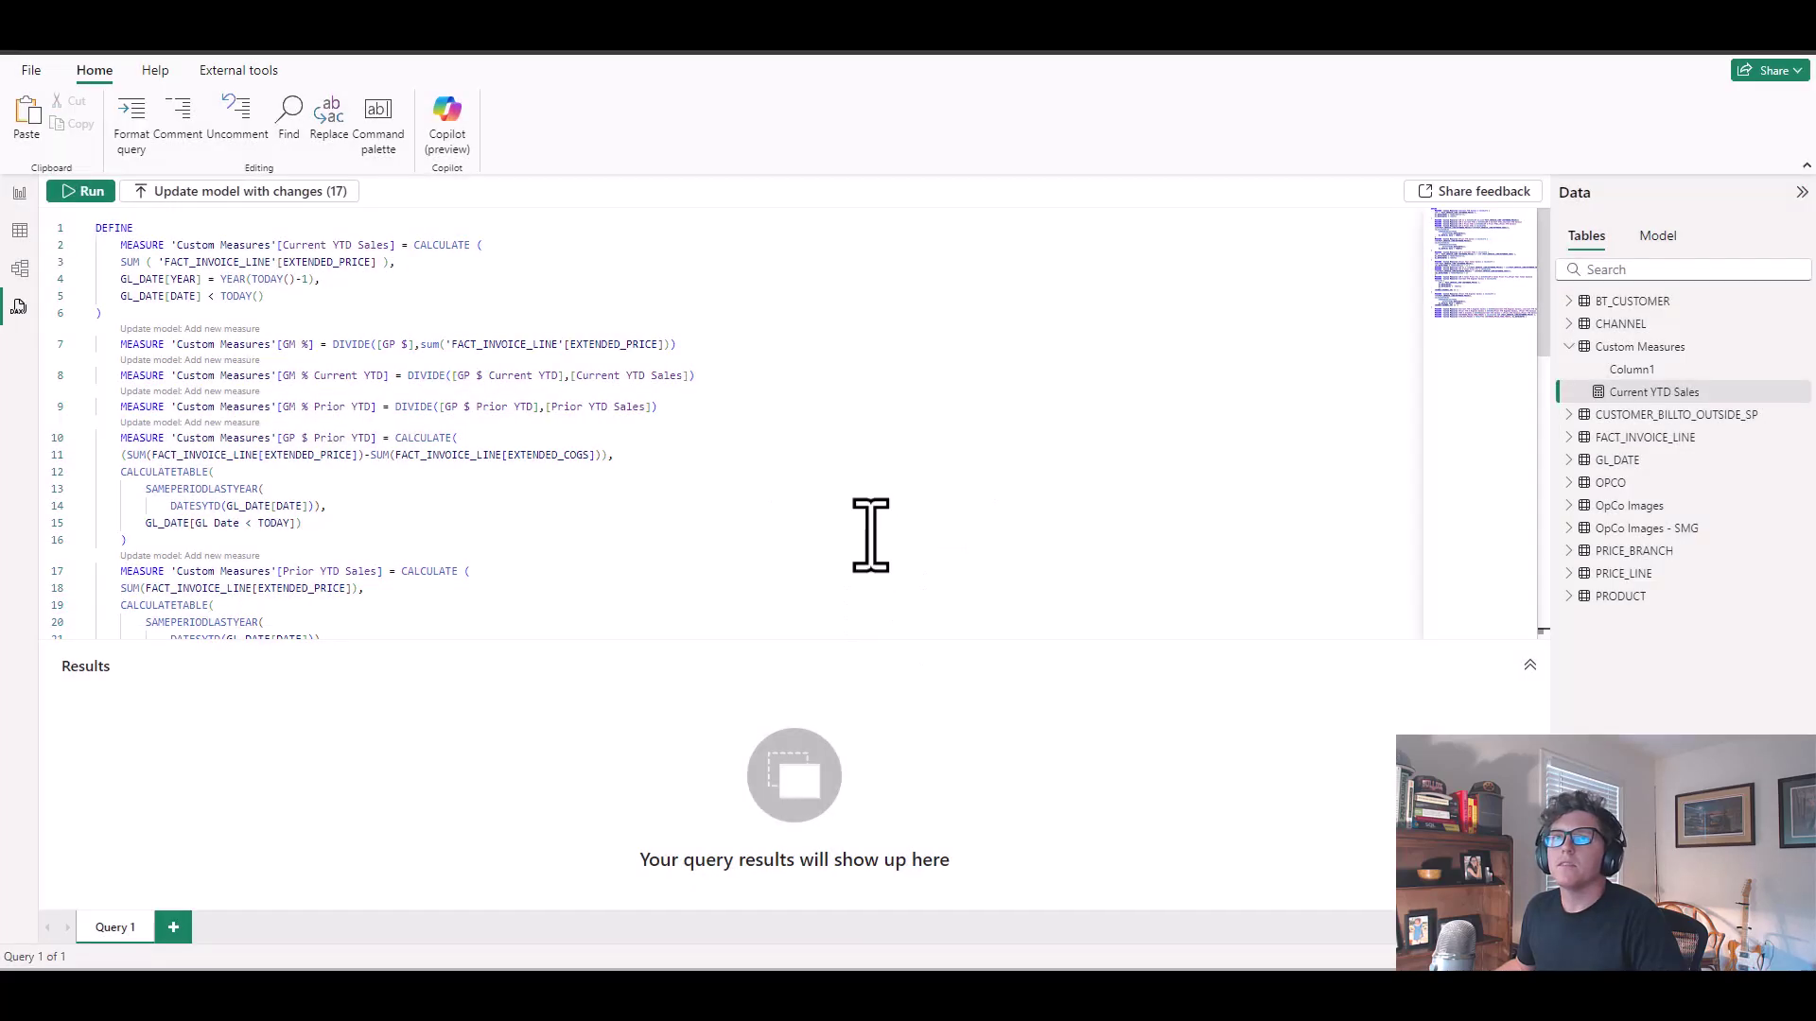
left_click(220, 346)
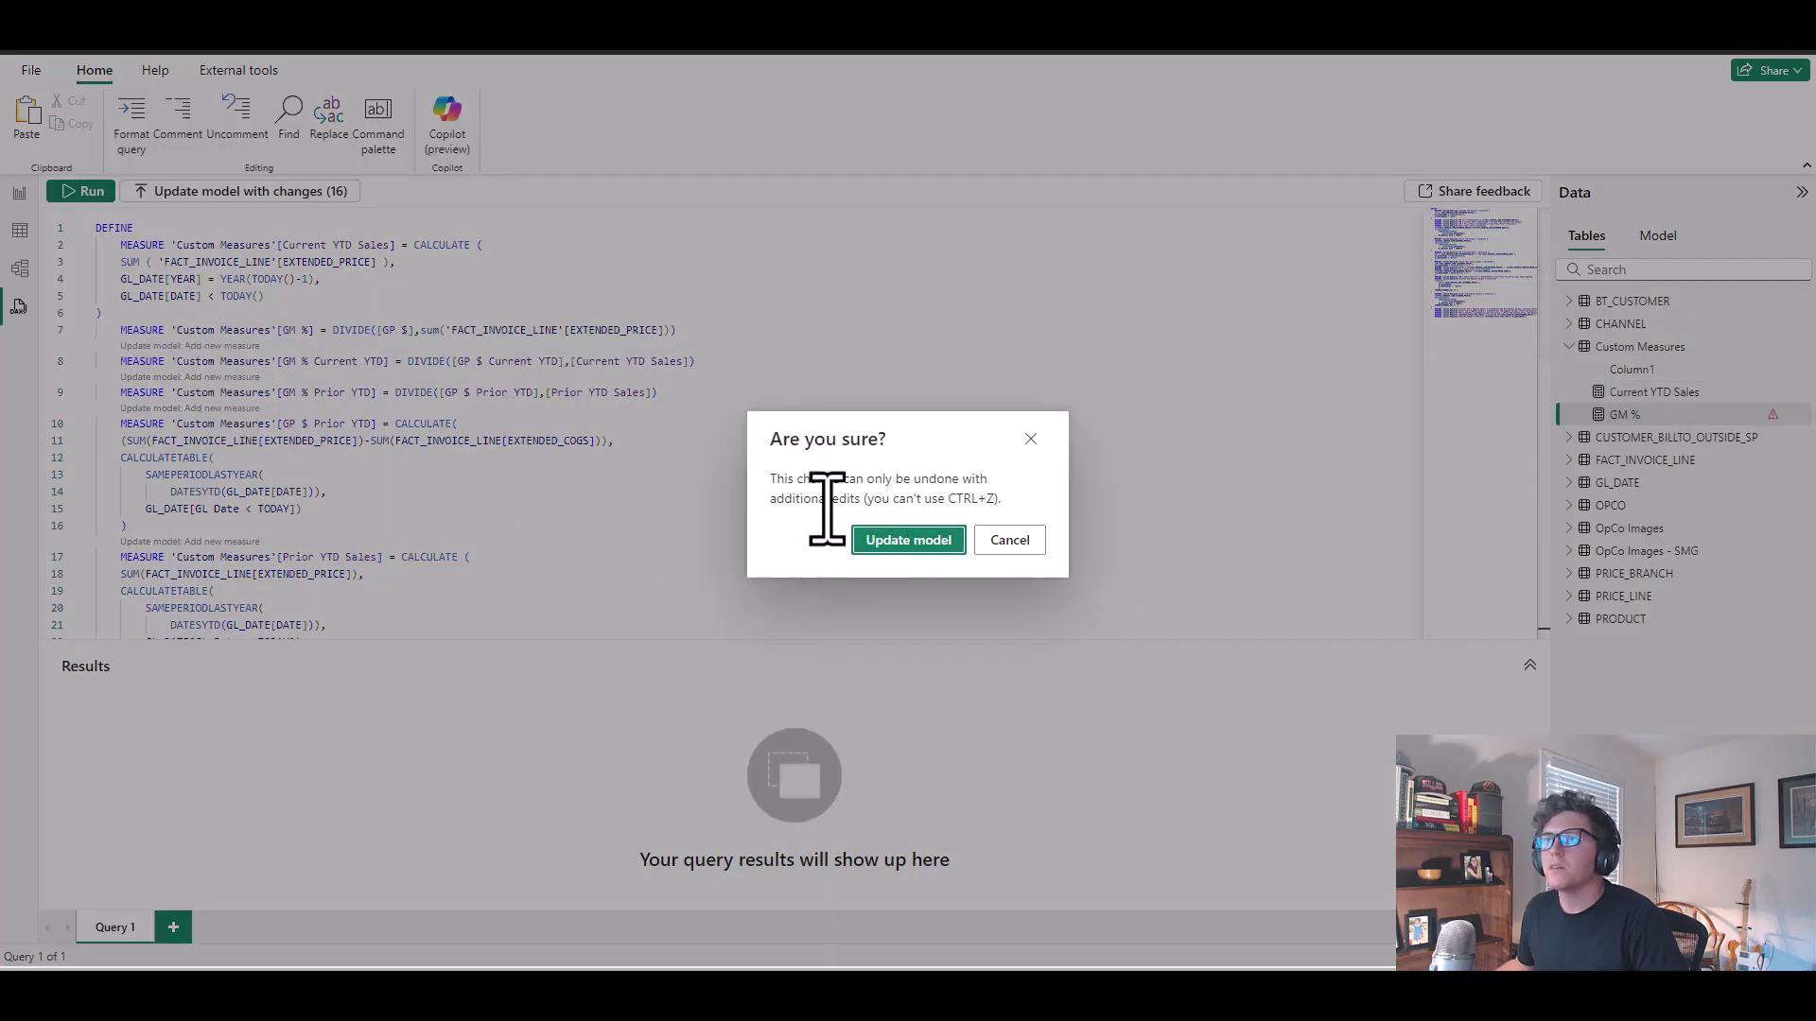
left_click(915, 550)
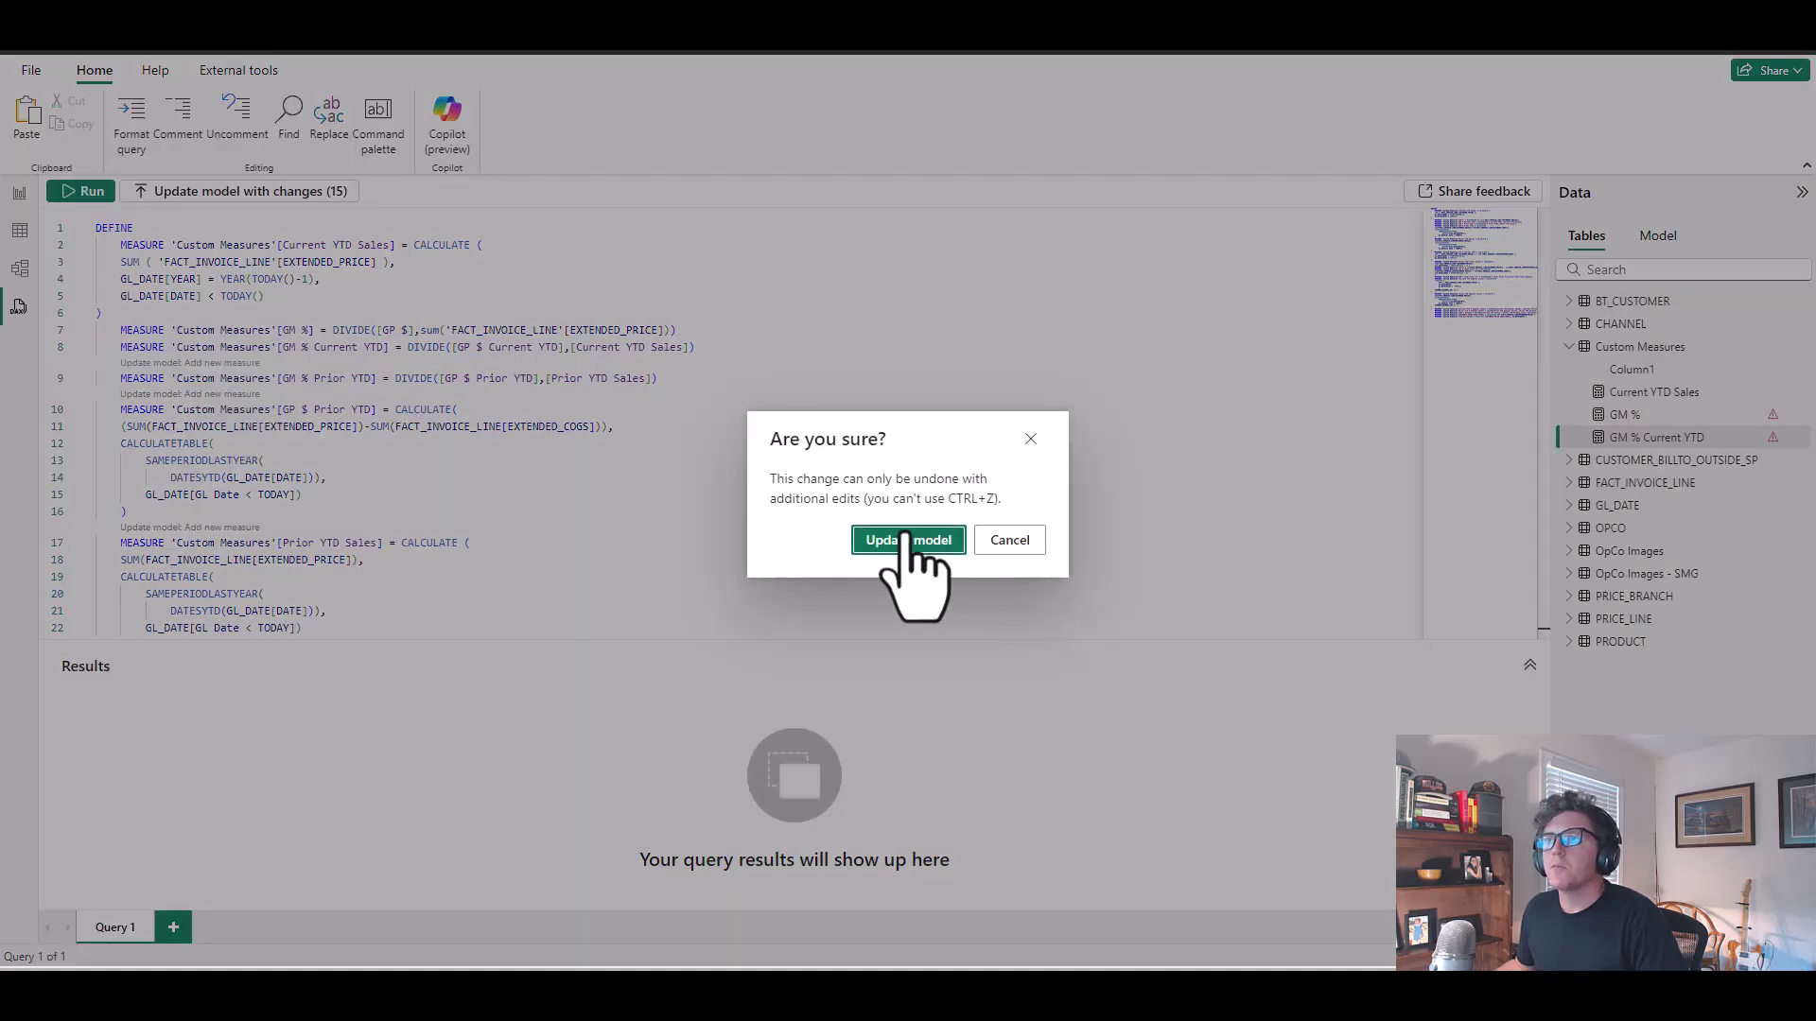
left_click(910, 540)
left_click(193, 363)
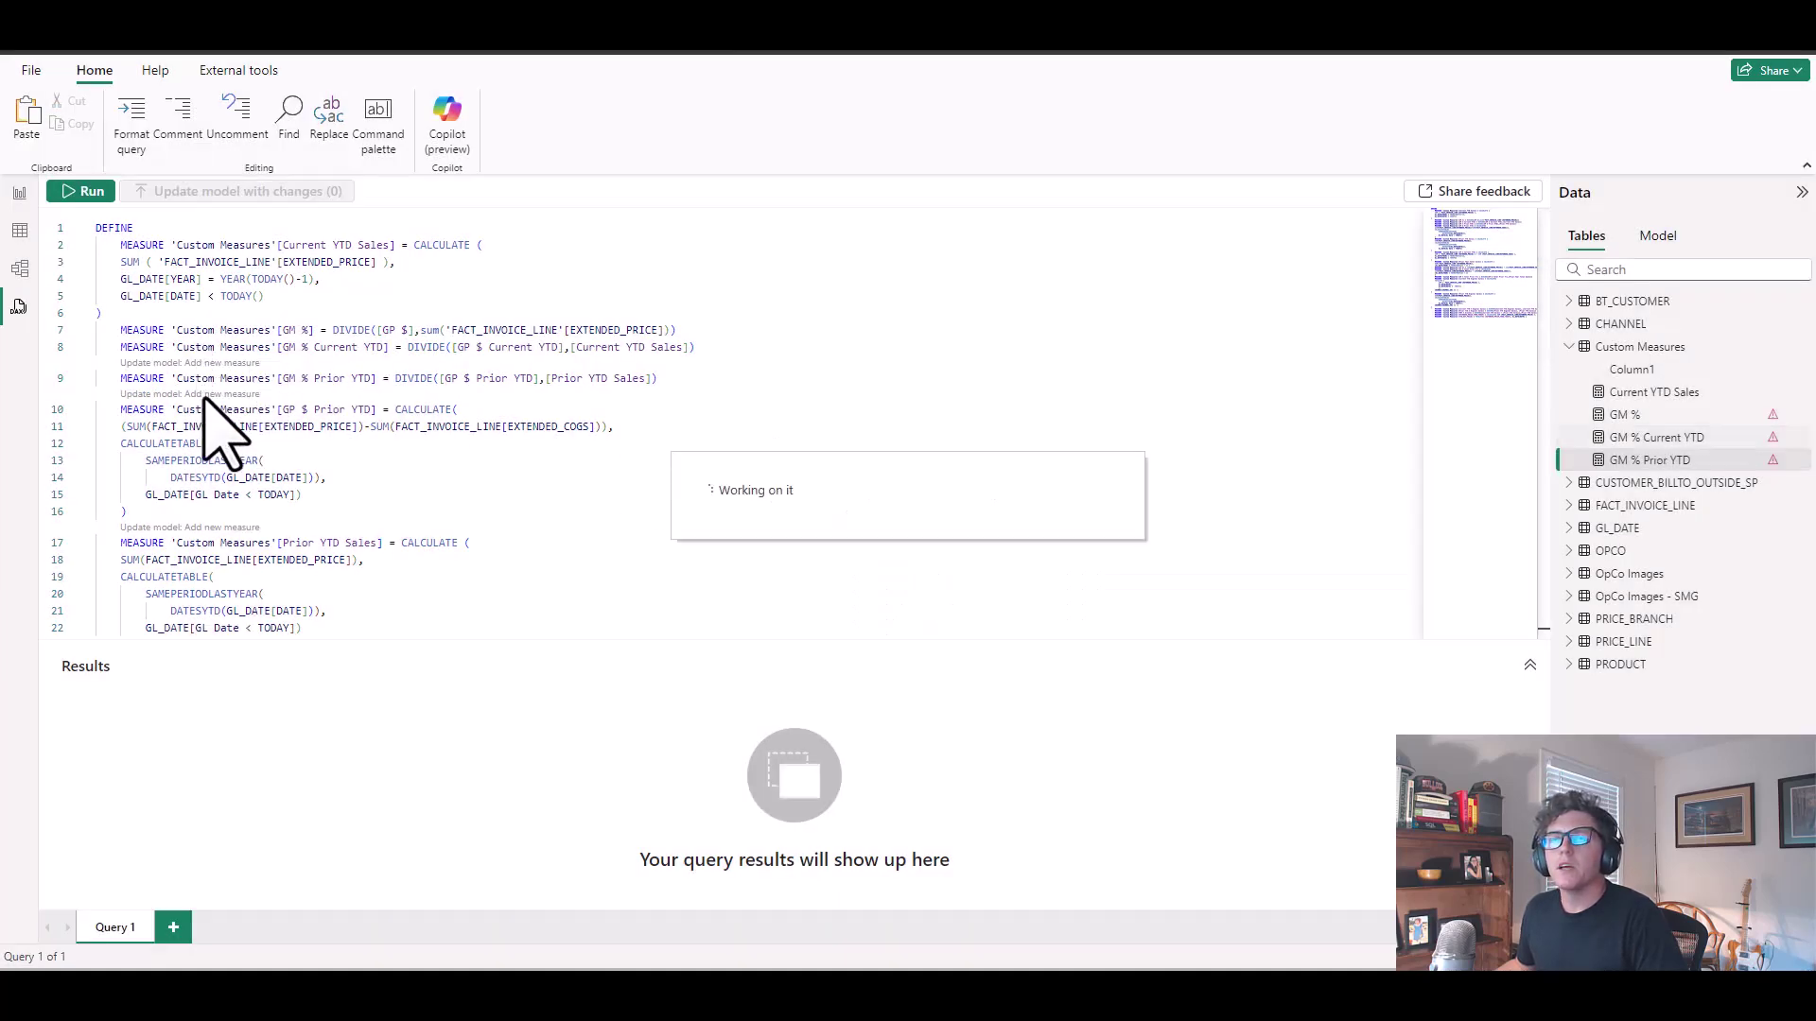
left_click(203, 379)
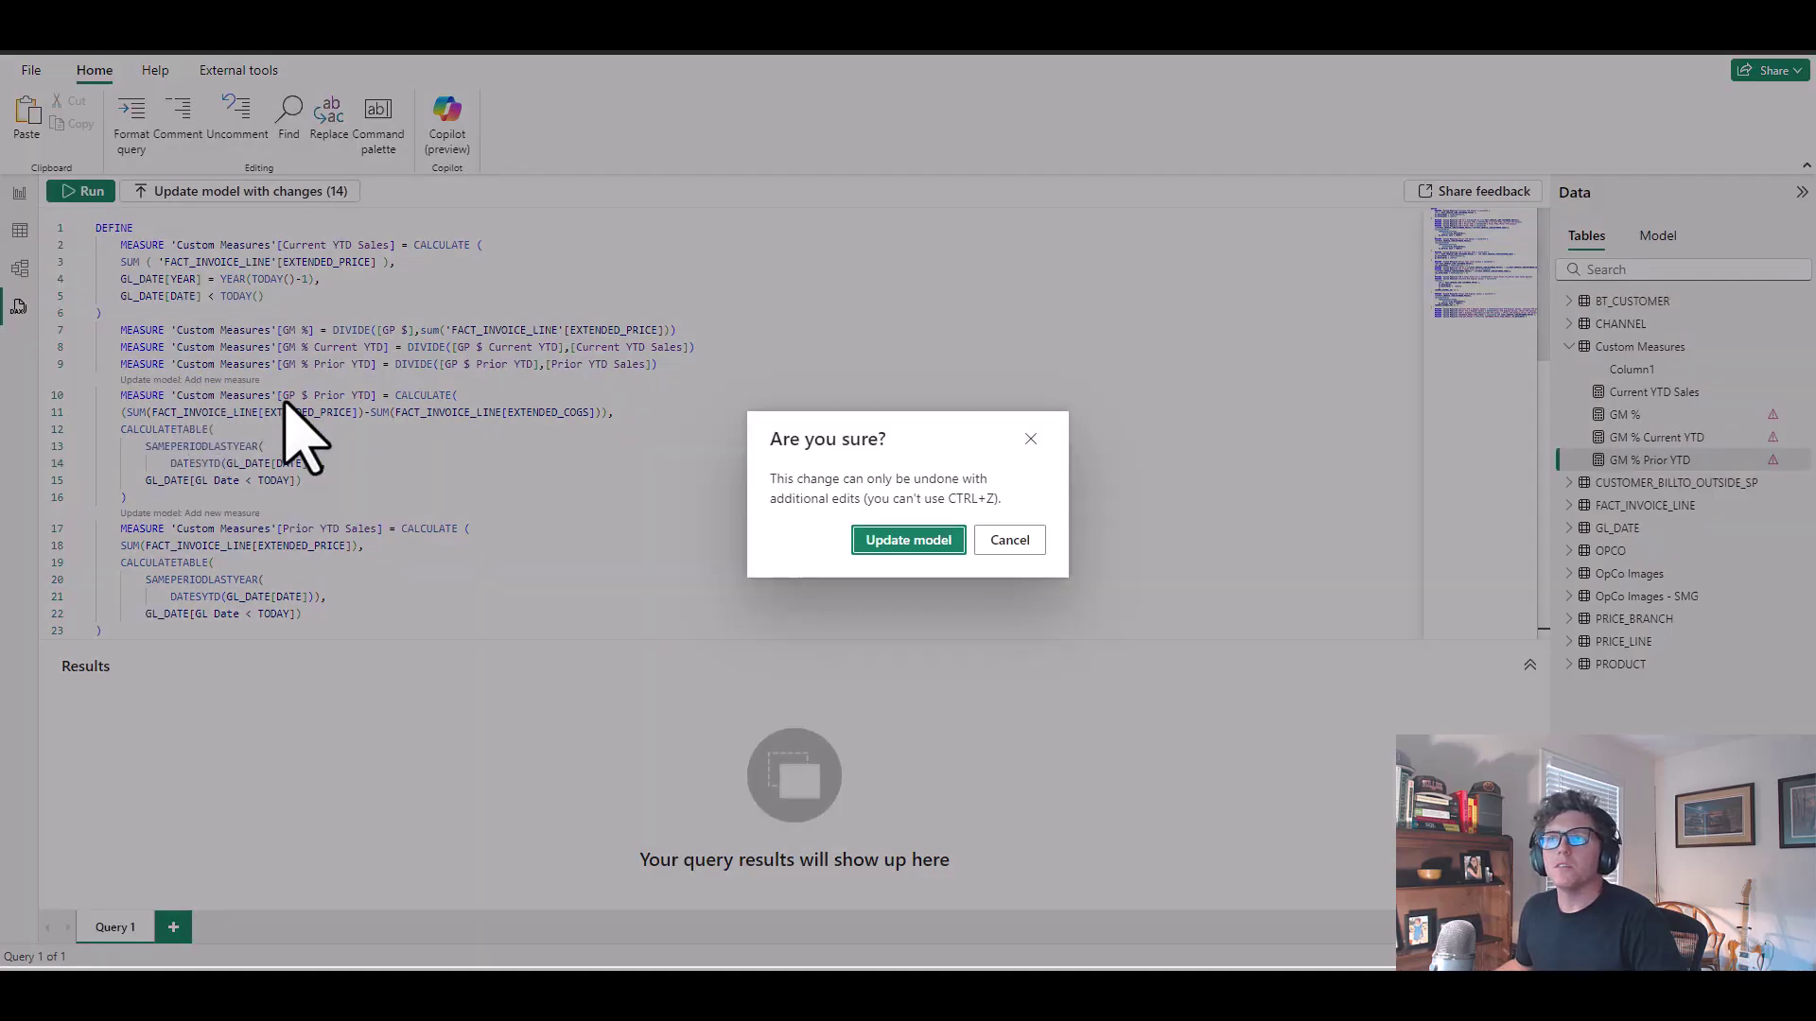
left_click(911, 539)
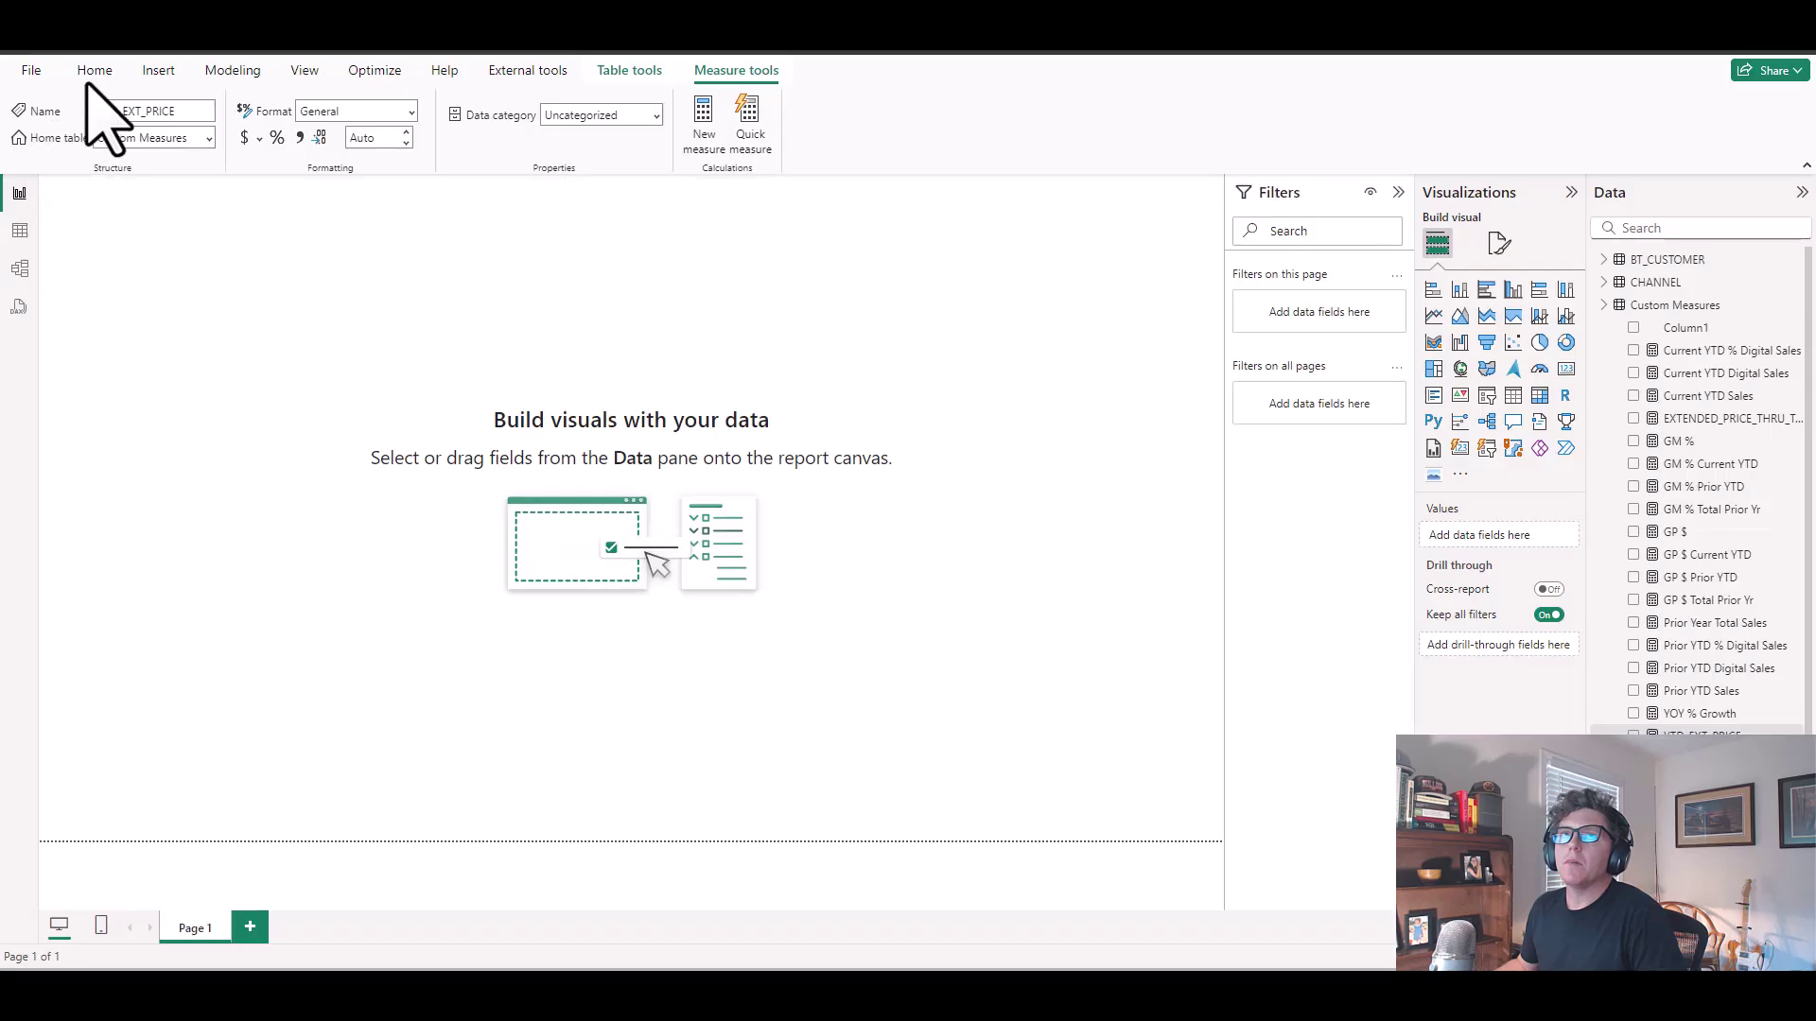
Return to Report view and dismiss the new table without creating it
left_click(95, 70)
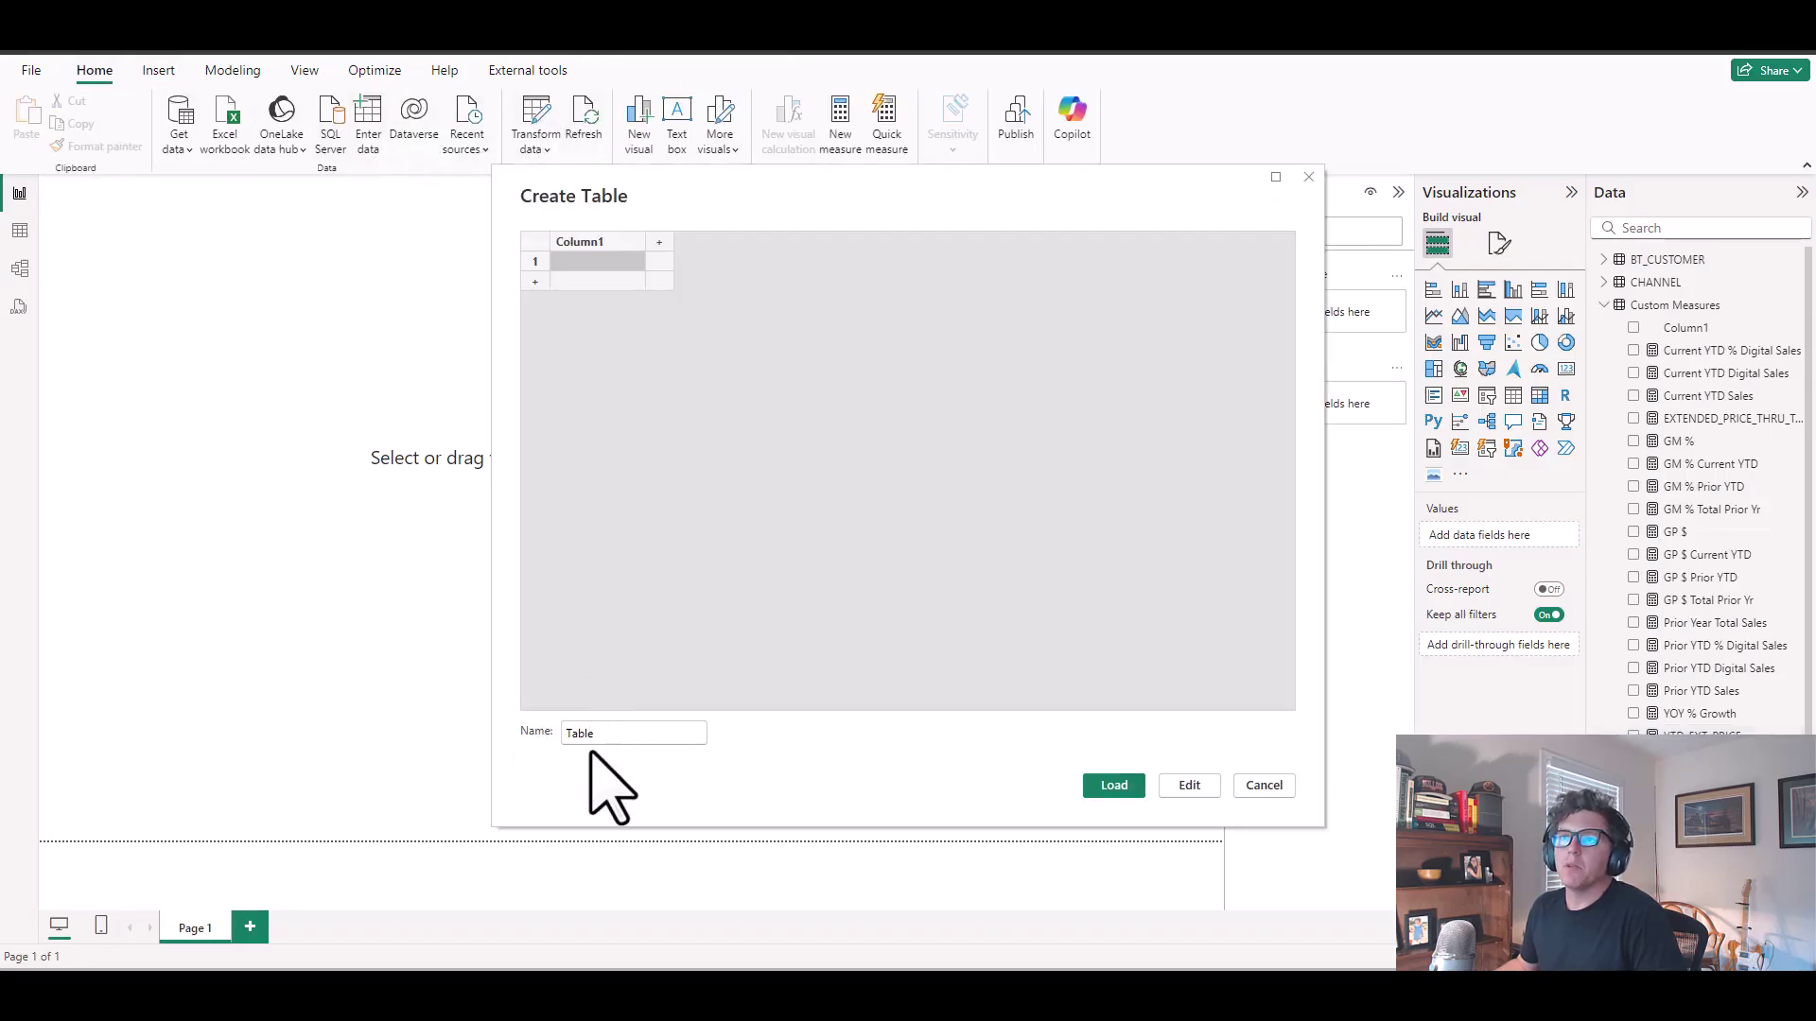
double_click(625, 736)
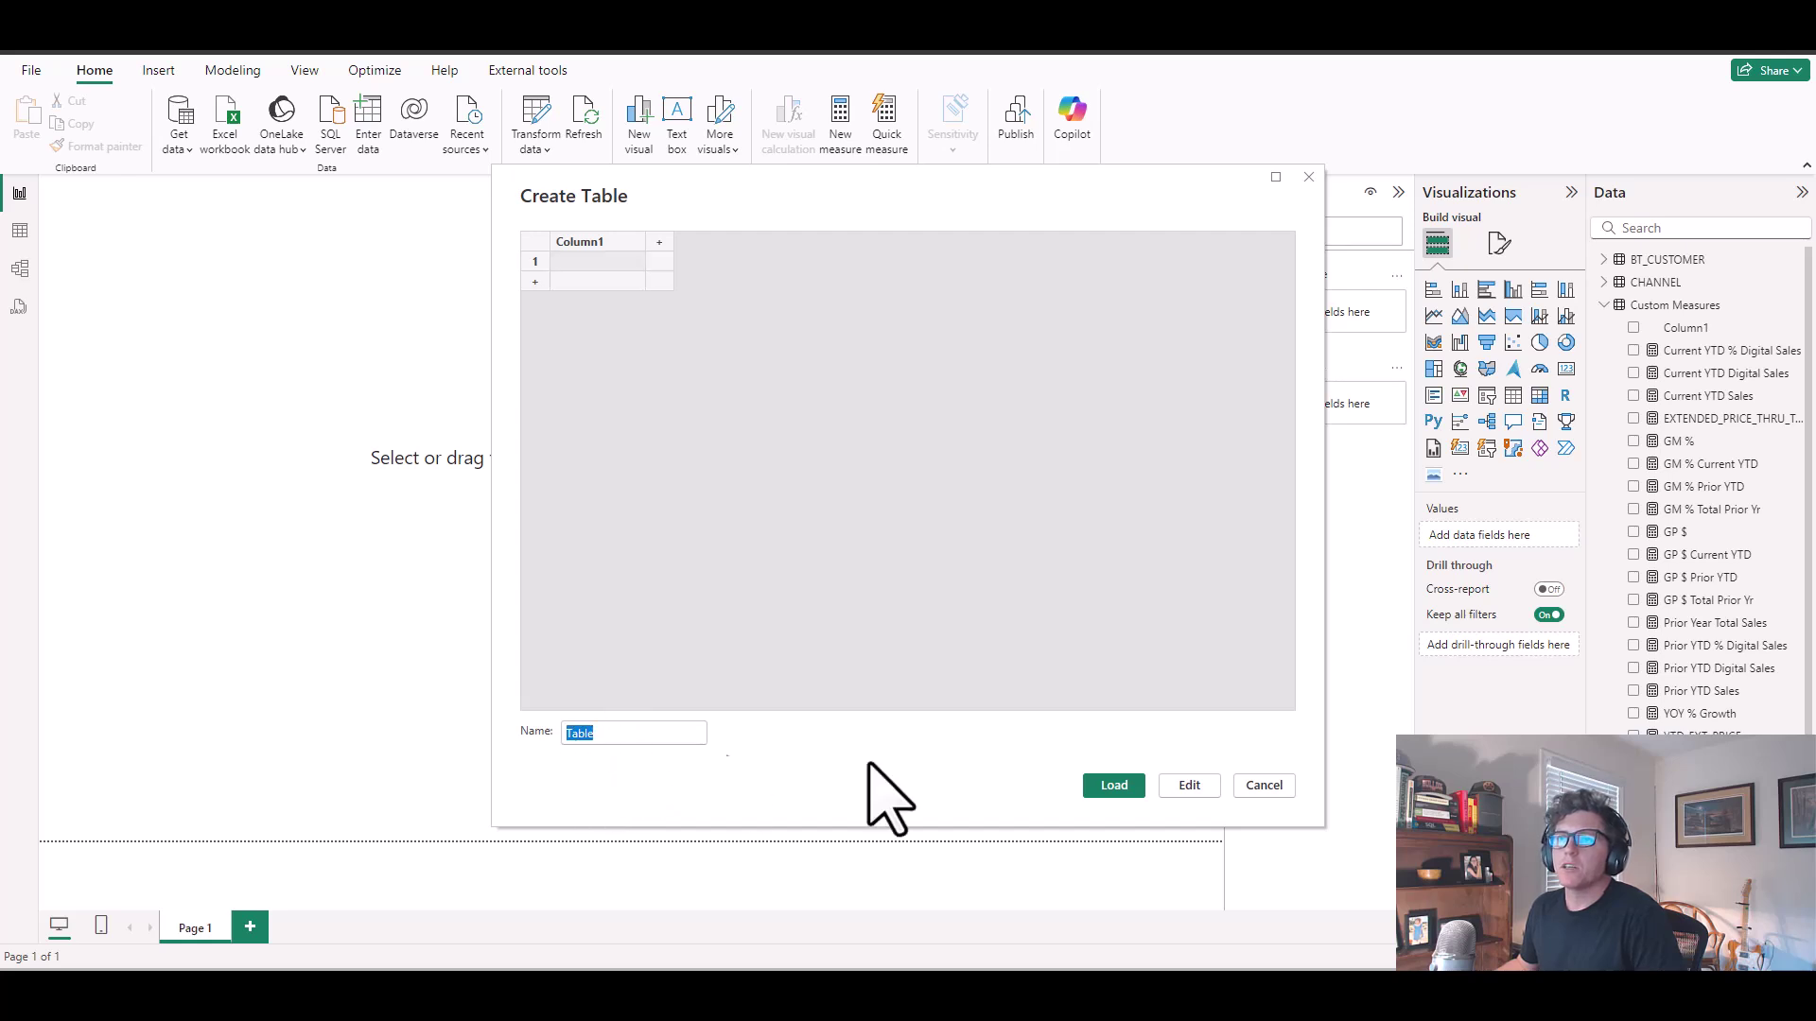
left_click(1263, 787)
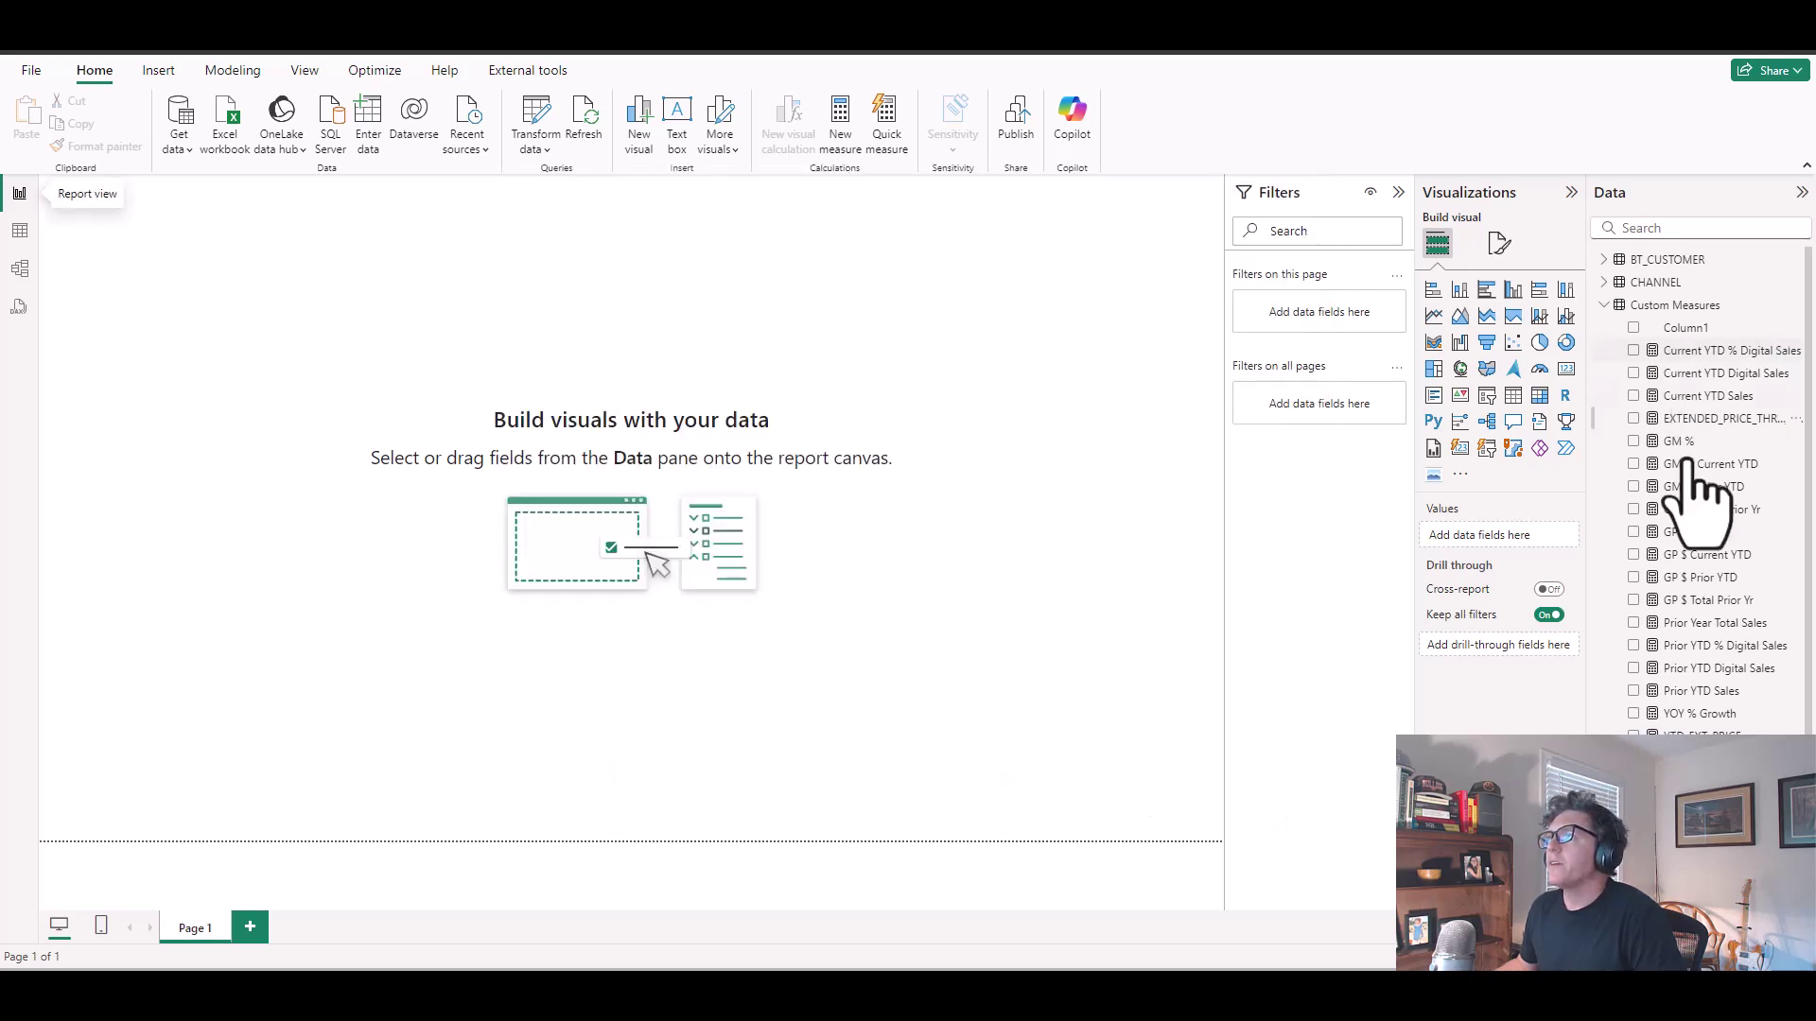
Delete the placeholder Column1 from the model, confirming with Yes
right_click(1685, 328)
left_click(1566, 500)
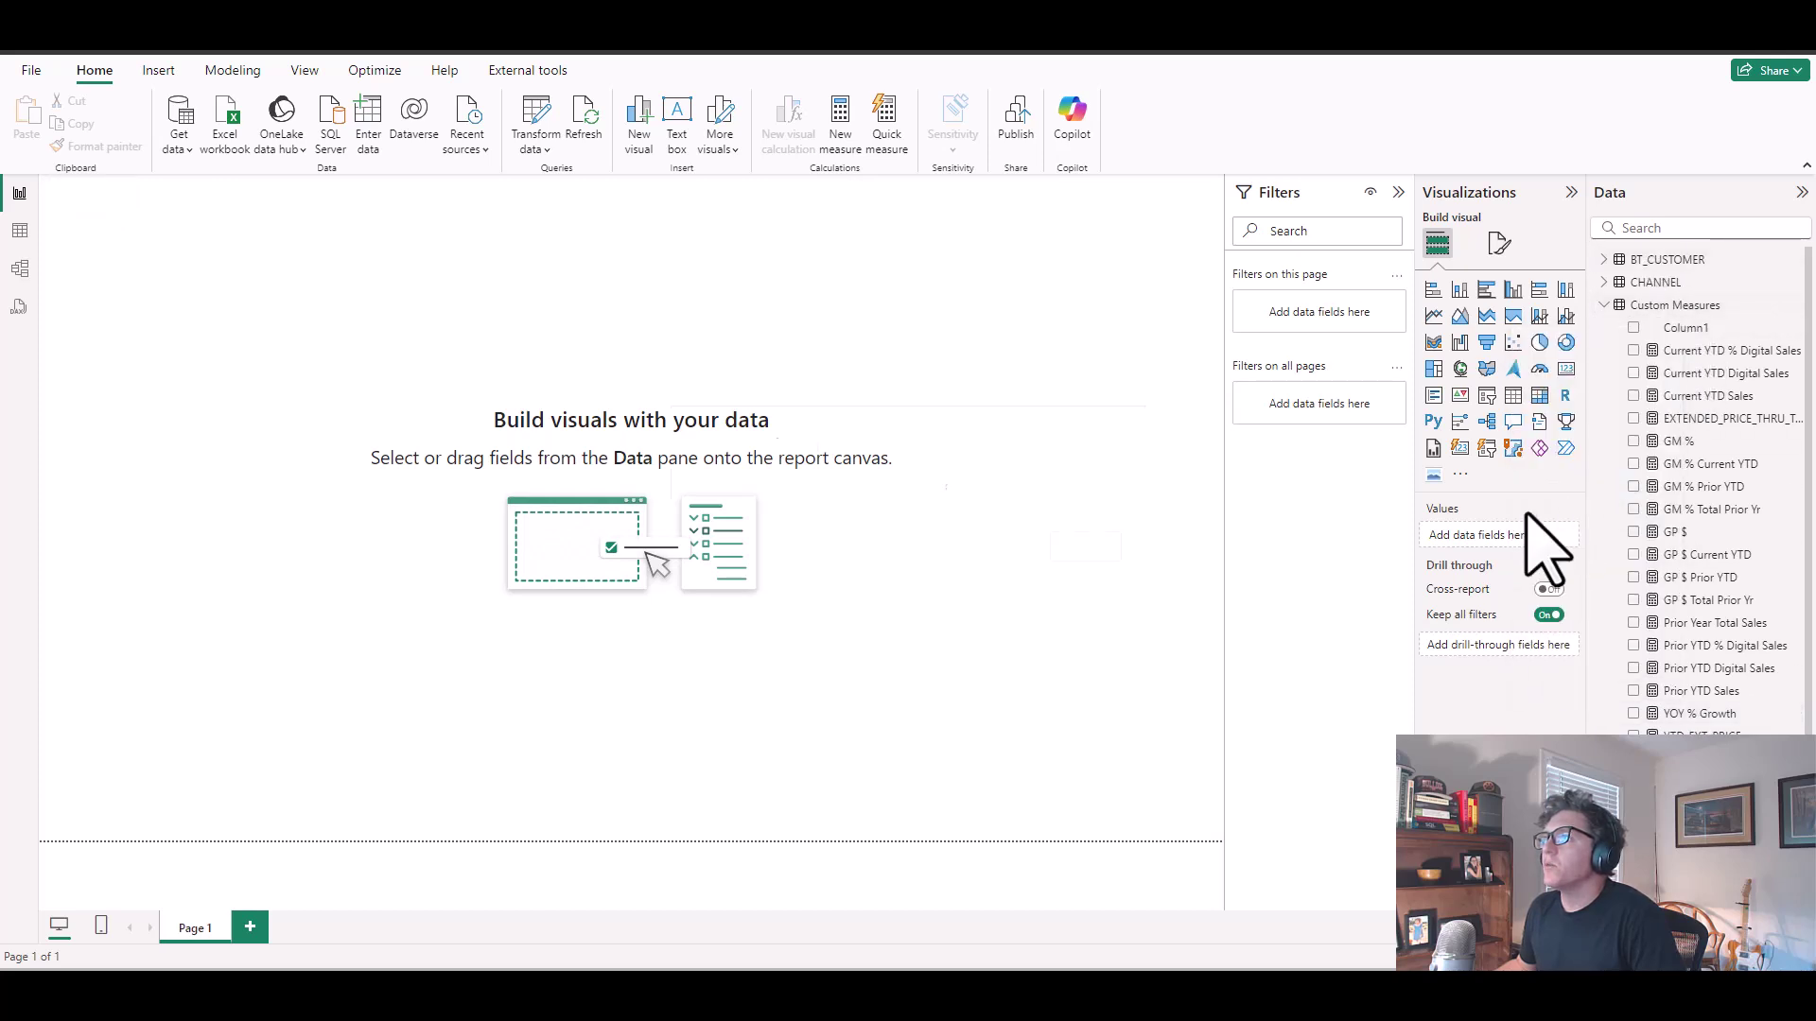
left_click(1022, 547)
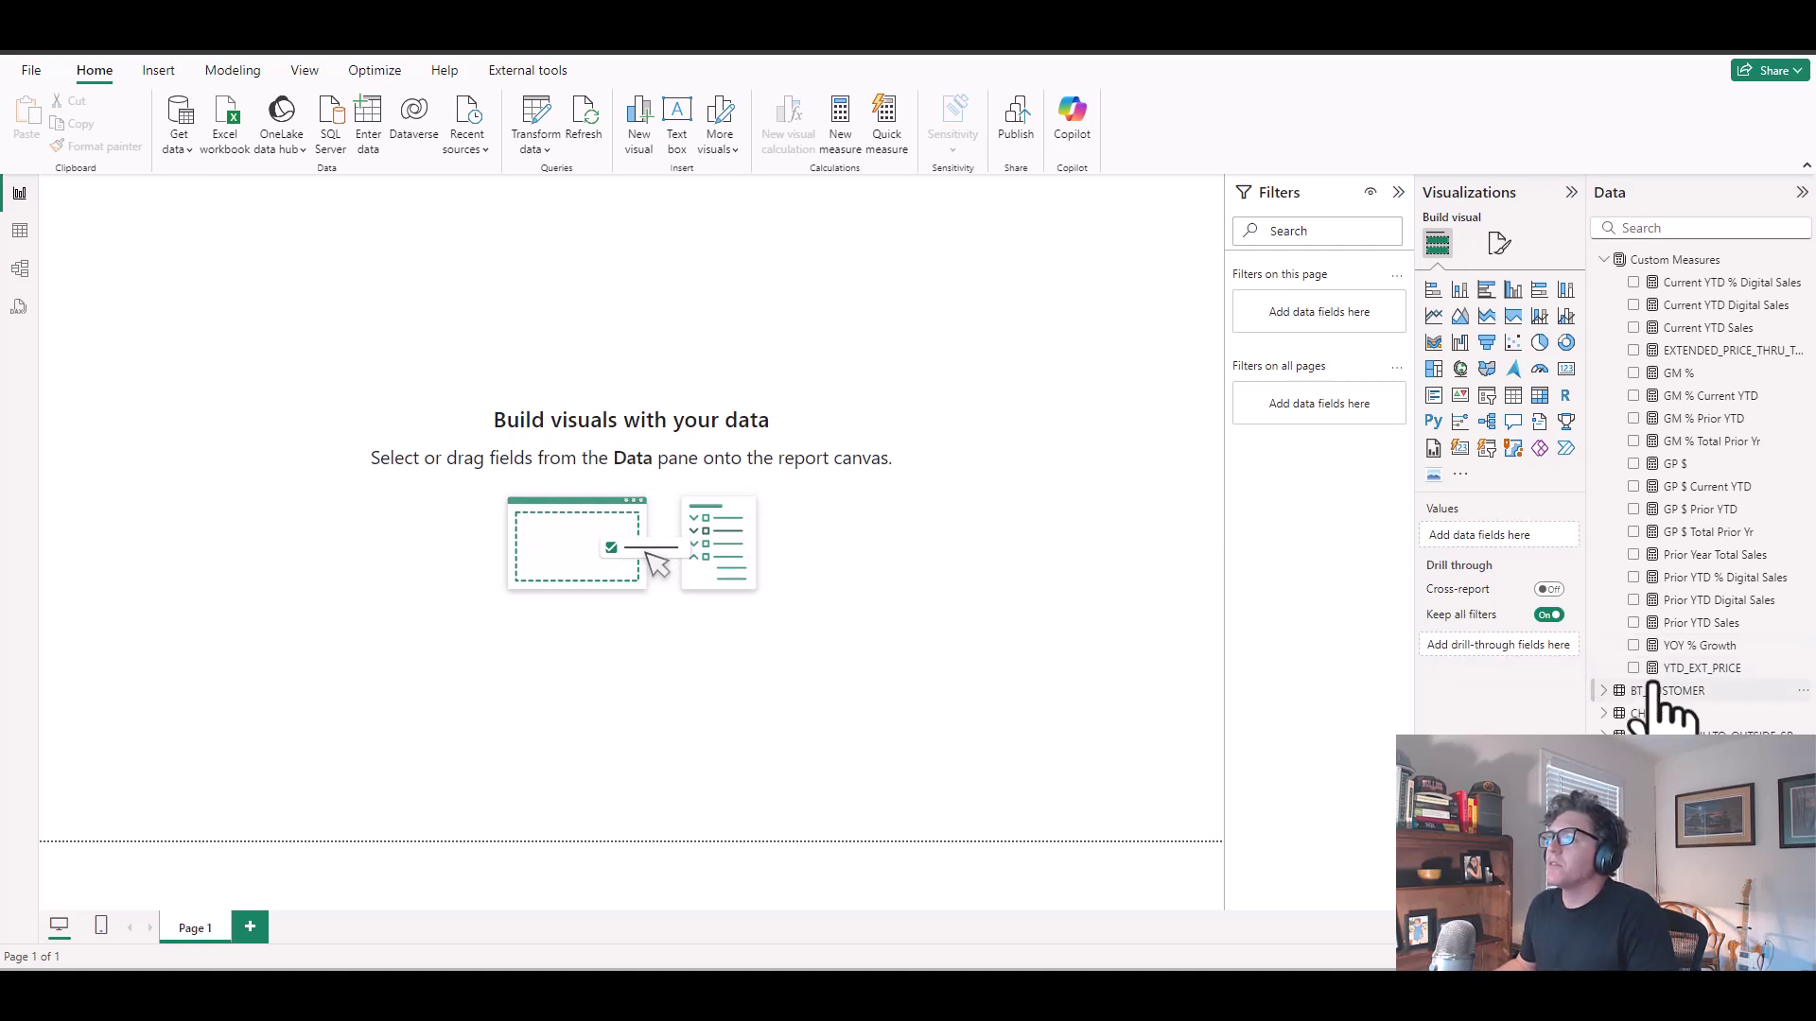
scroll(1693, 652, "down", 8)
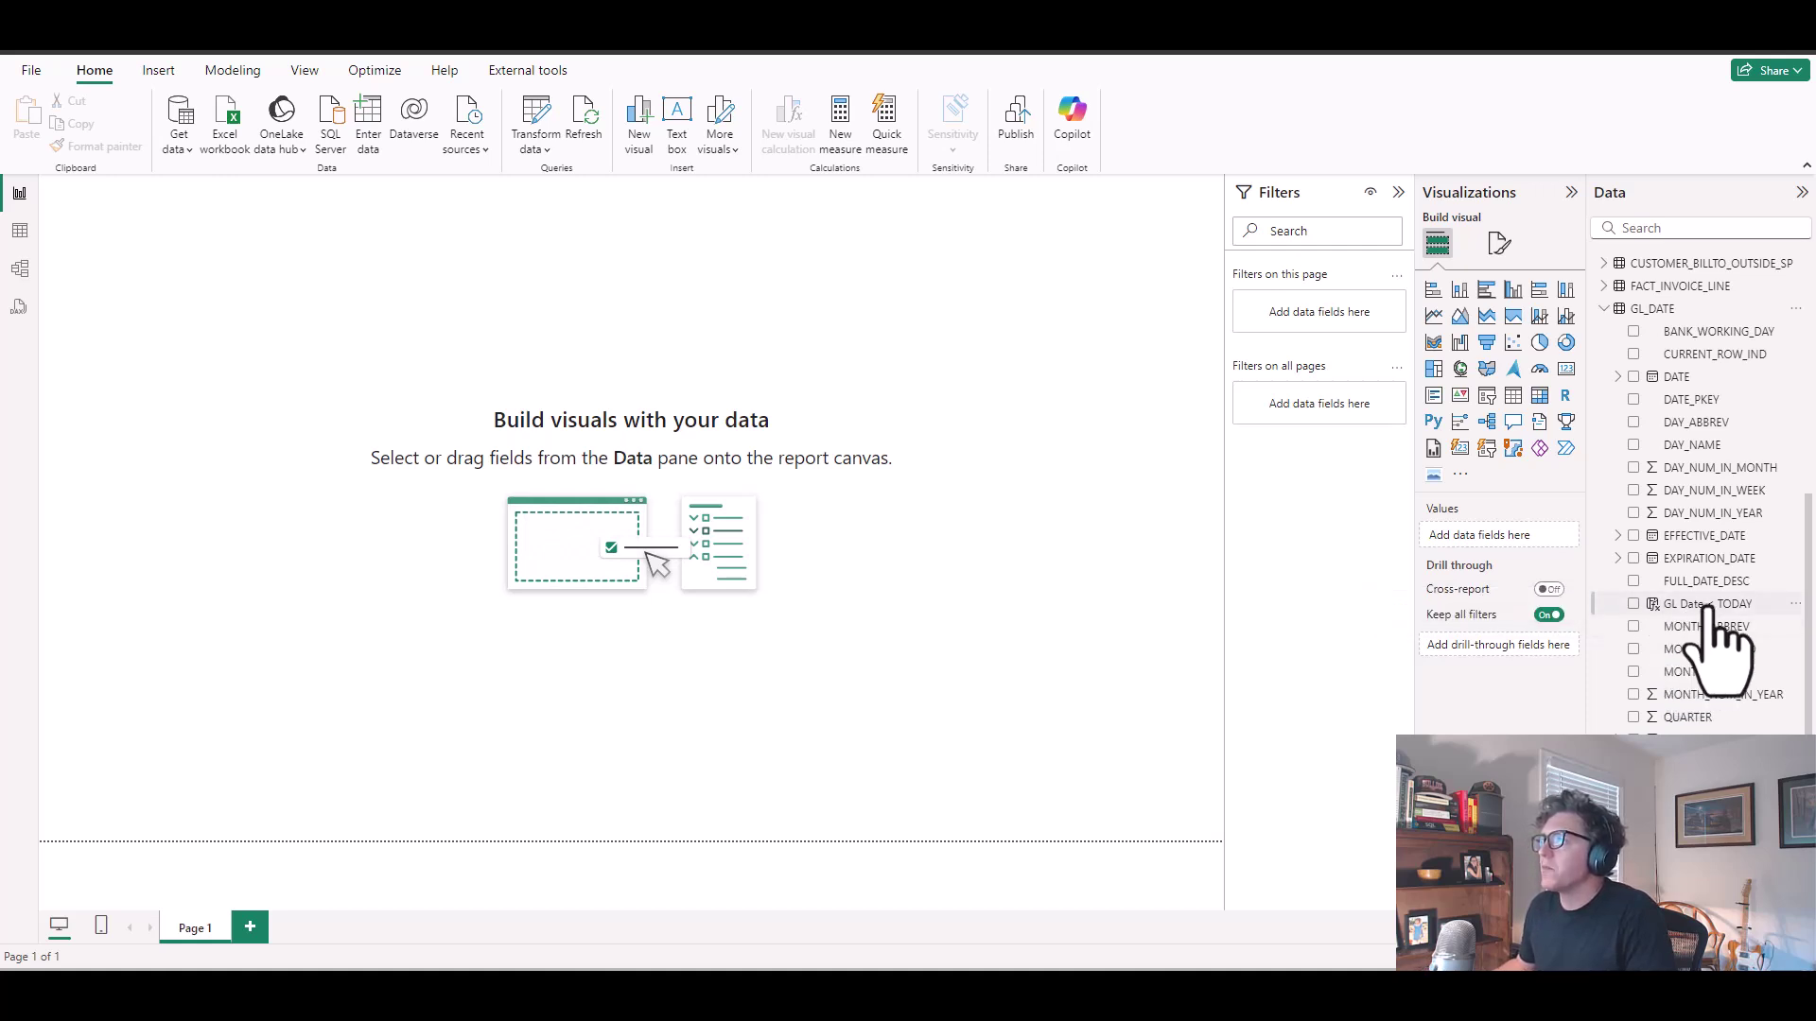
scroll(1691, 601, "up", 1)
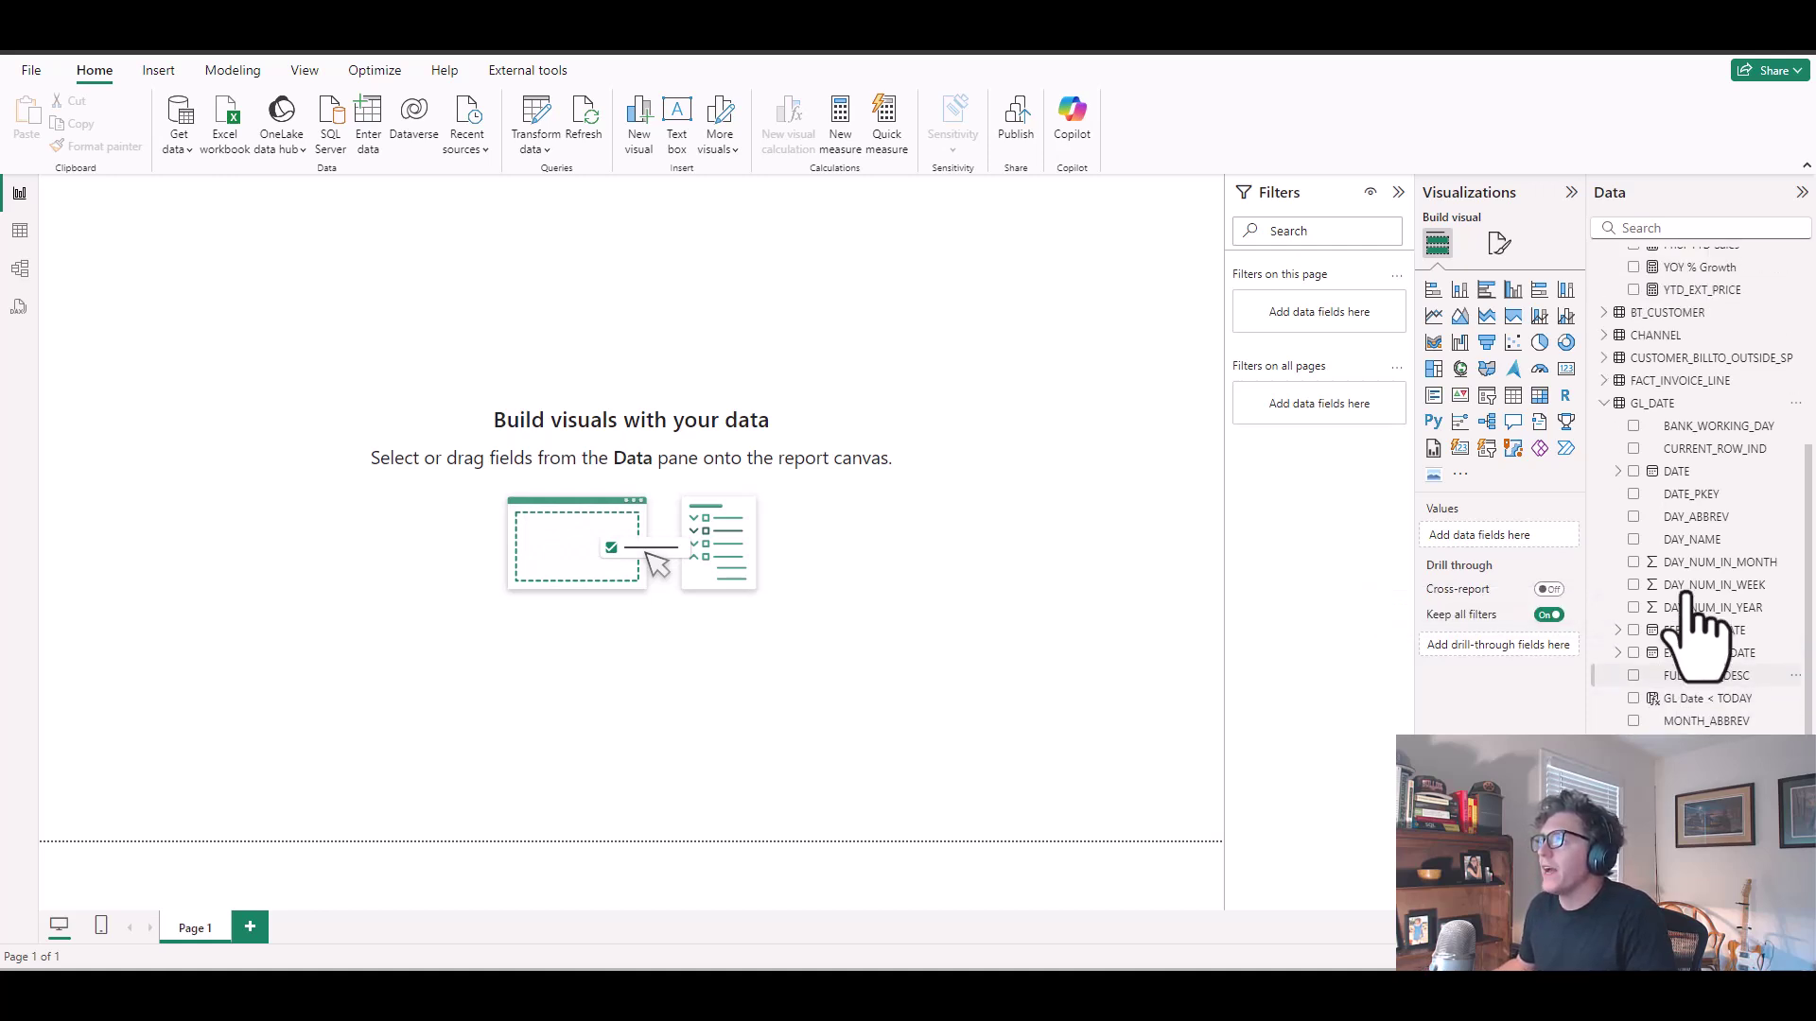
left_click(1605, 402)
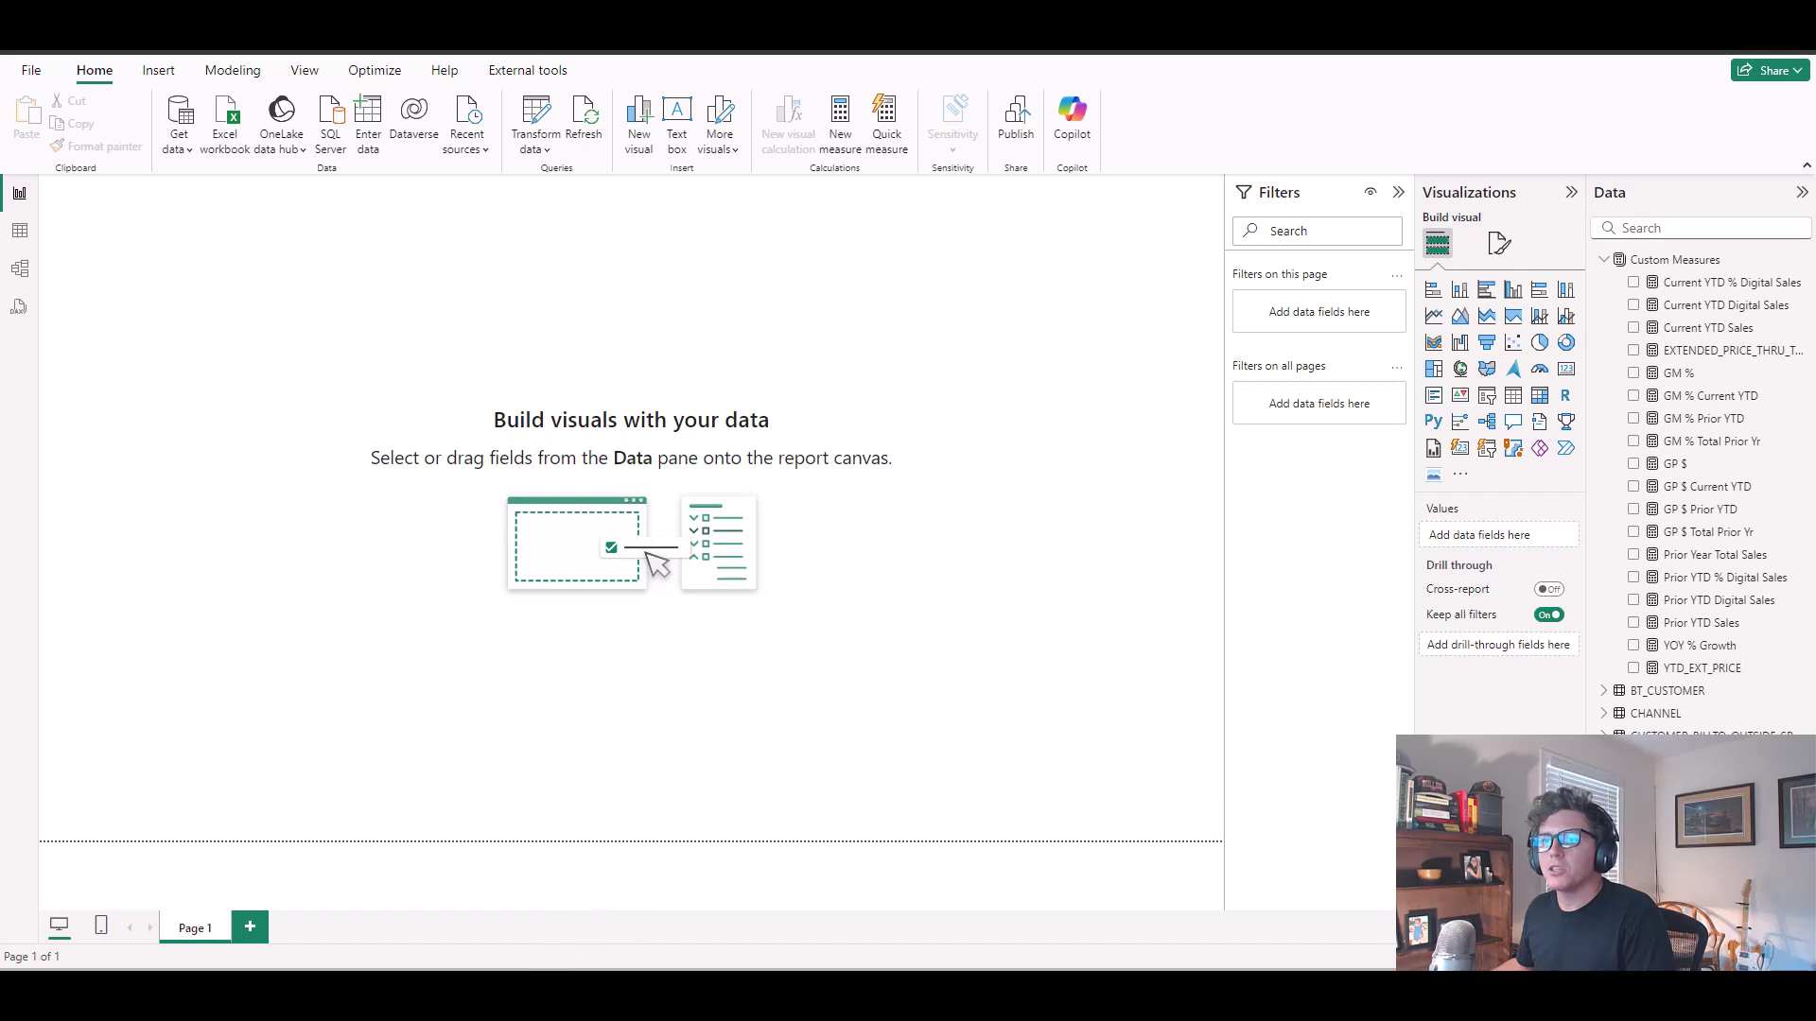
Switch to the solar segment - sales dashboard report and launch DAX Studio from External tools
mouse_move(532, 998)
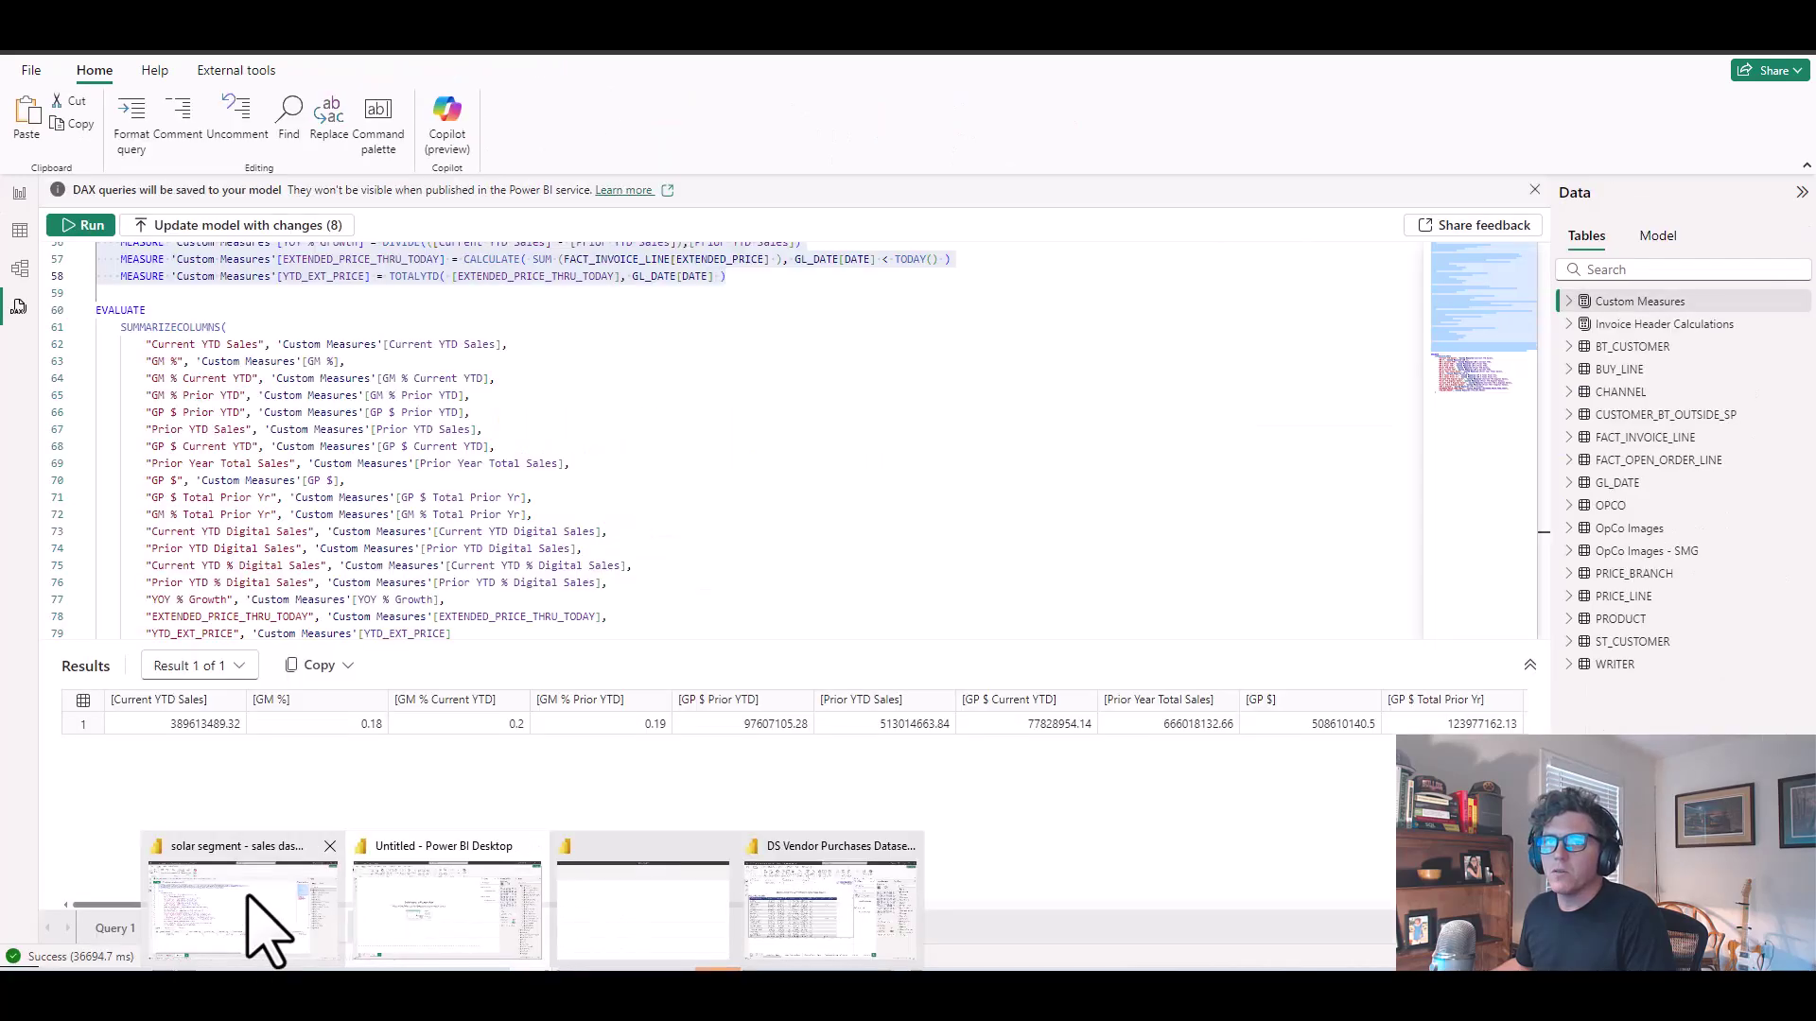
left_click(252, 922)
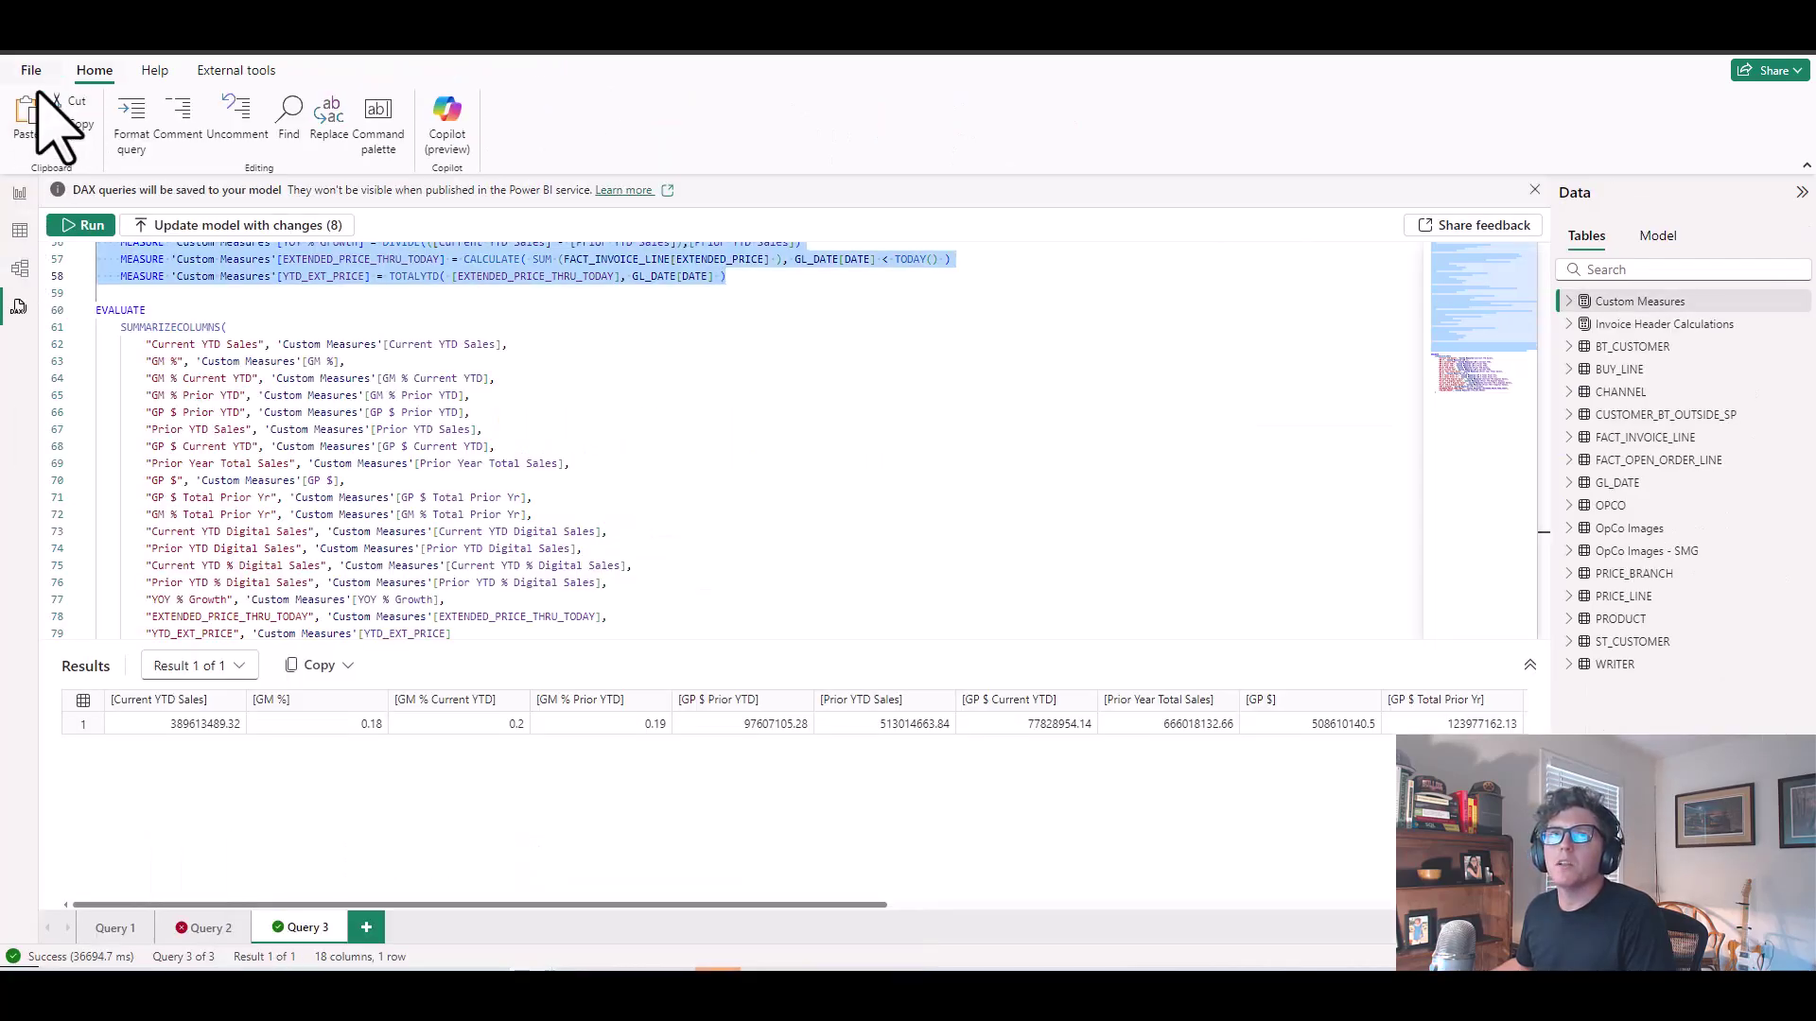
left_click(19, 193)
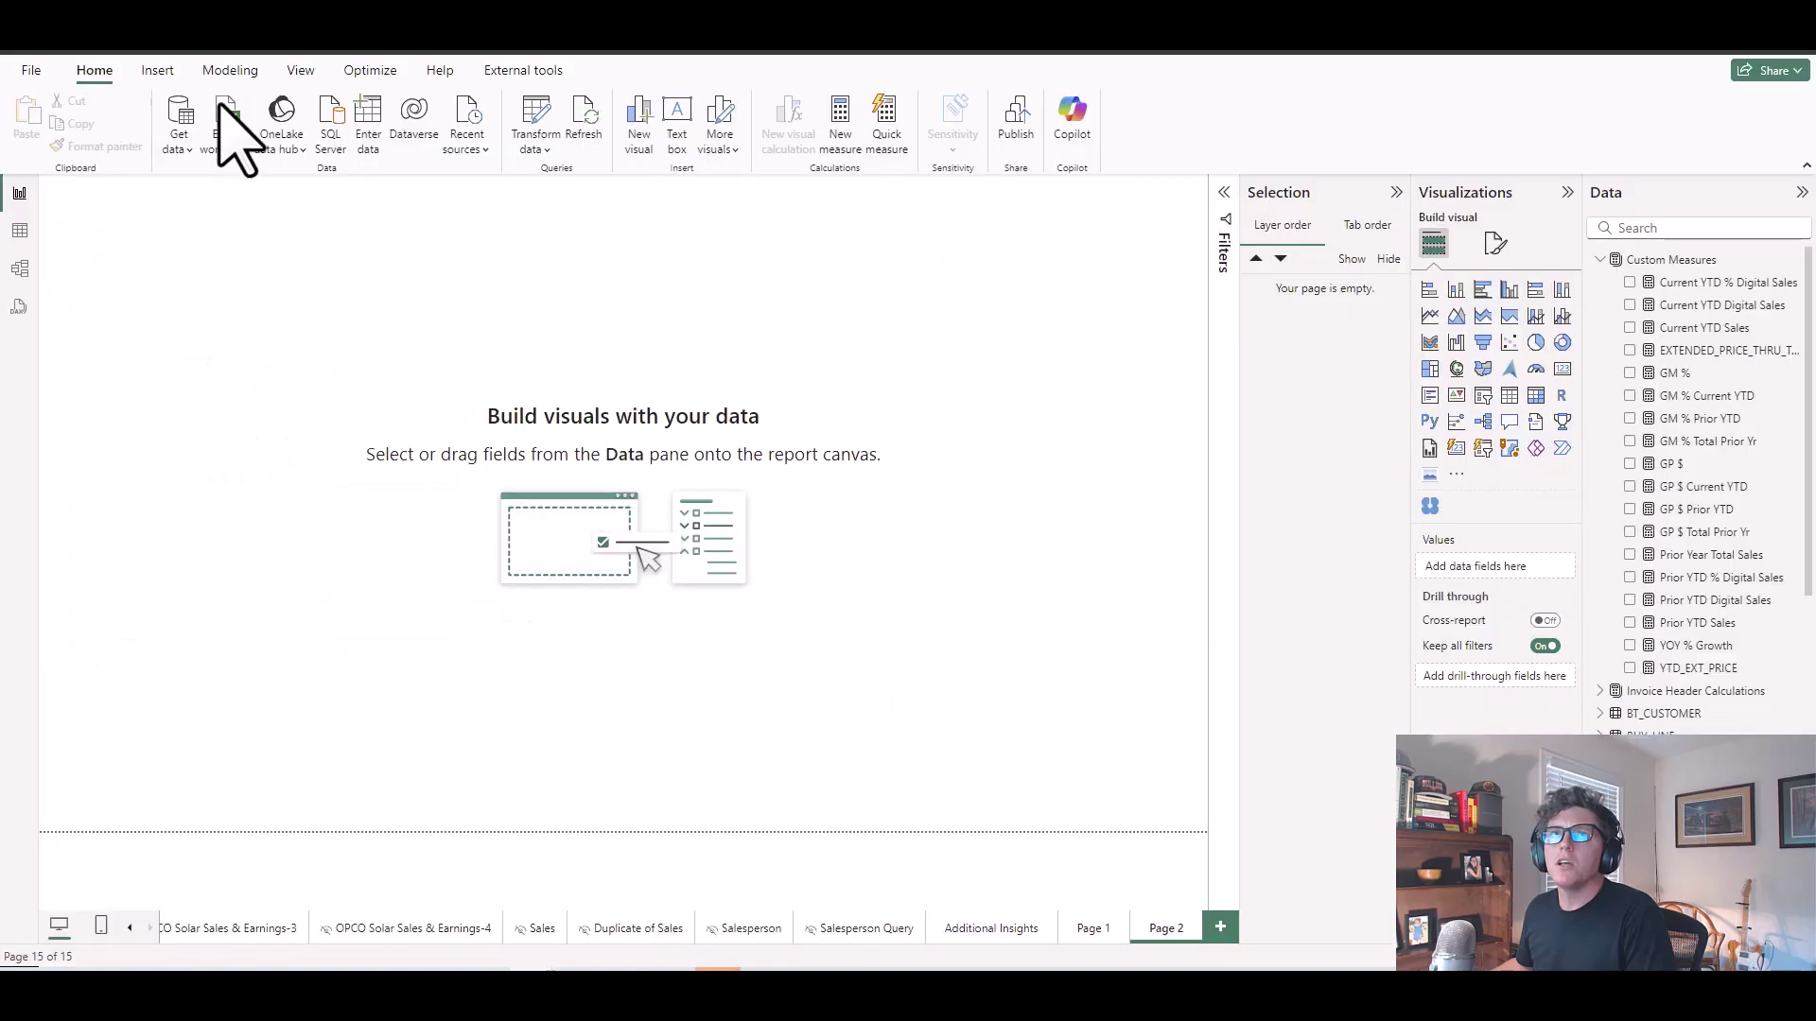
left_click(522, 70)
left_click(530, 131)
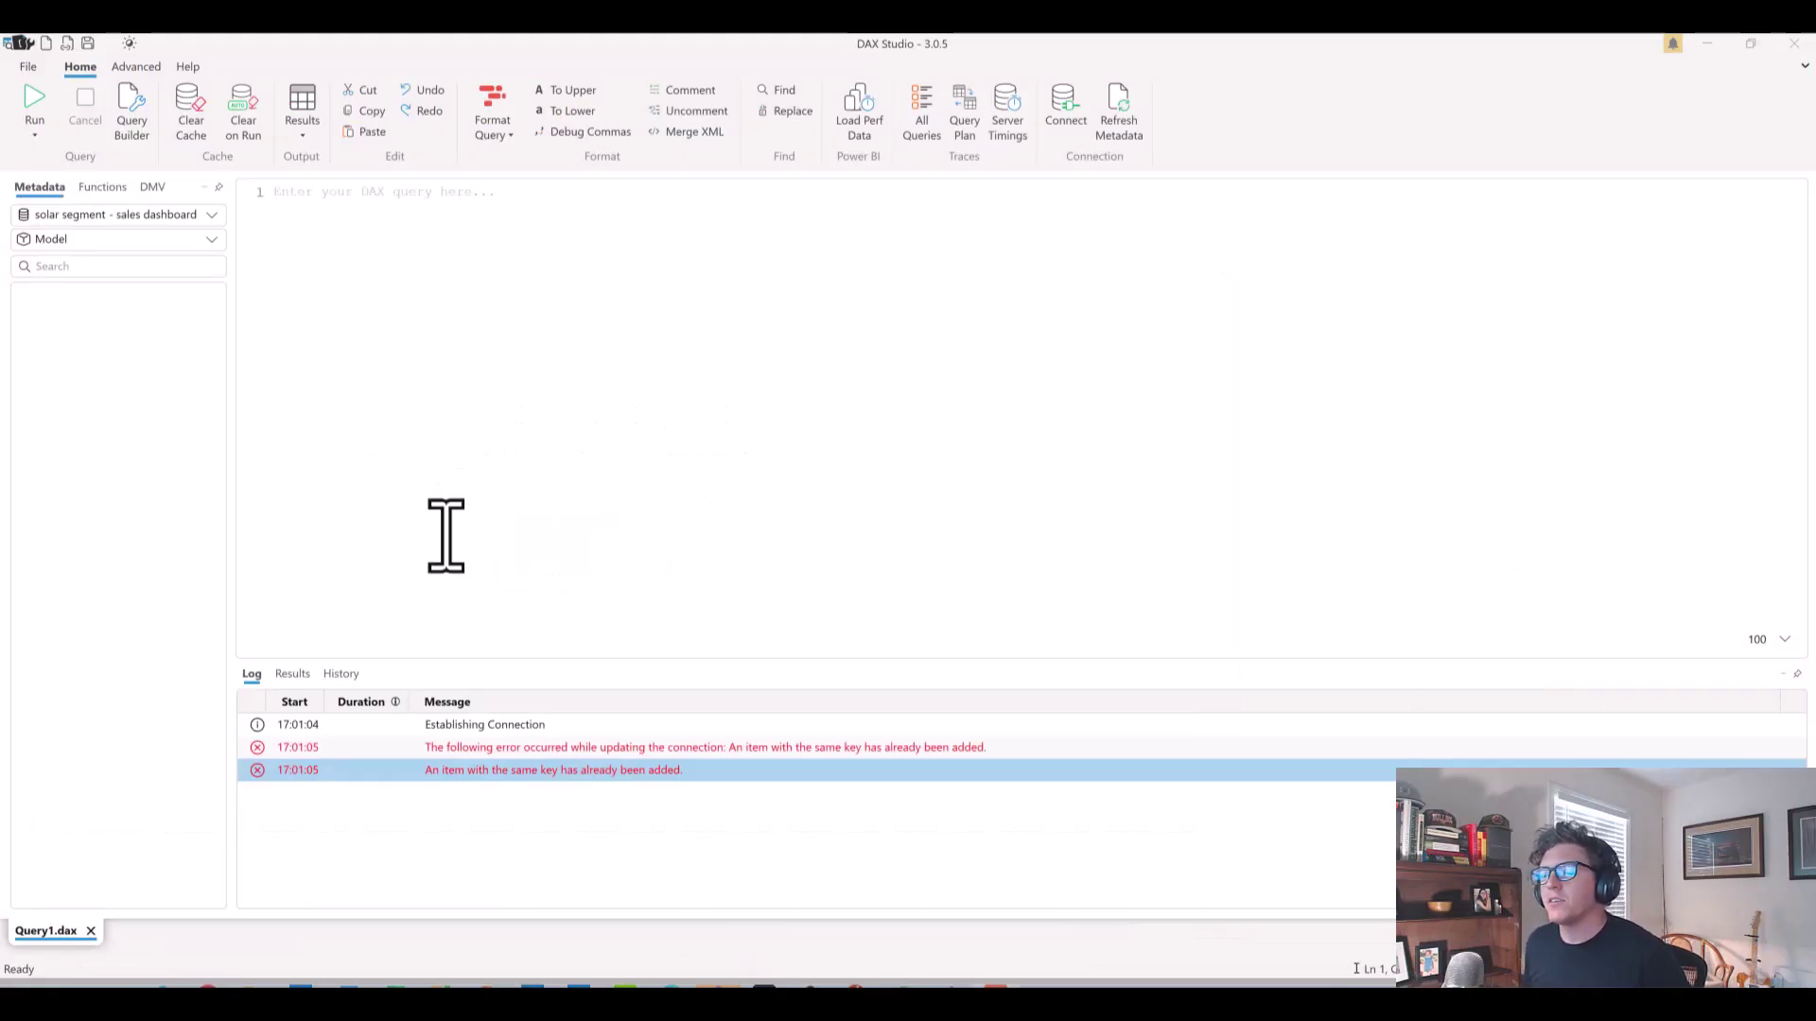
Run select * from $SYSTEM.DISCOVER_CALC_DEPENDENCY via the DMV list and enlarge the results grid
left_click(154, 188)
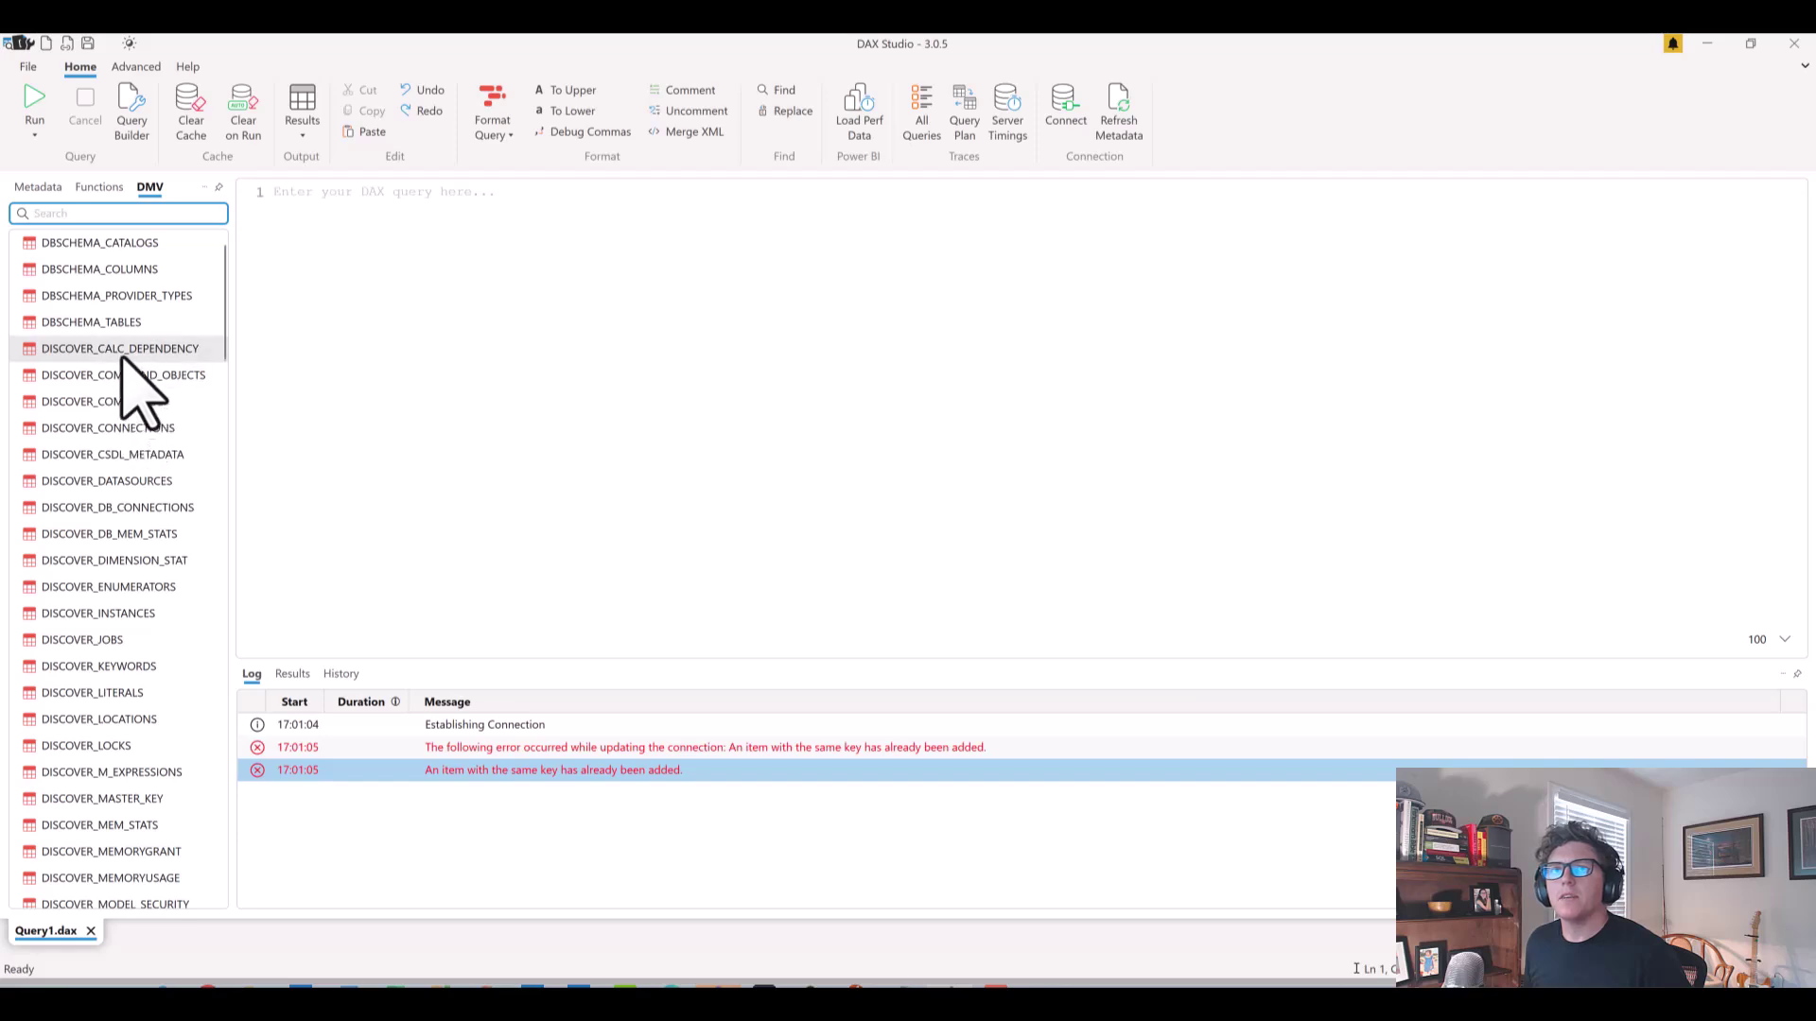
left_click_drag(123, 350, 418, 333)
left_click(36, 106)
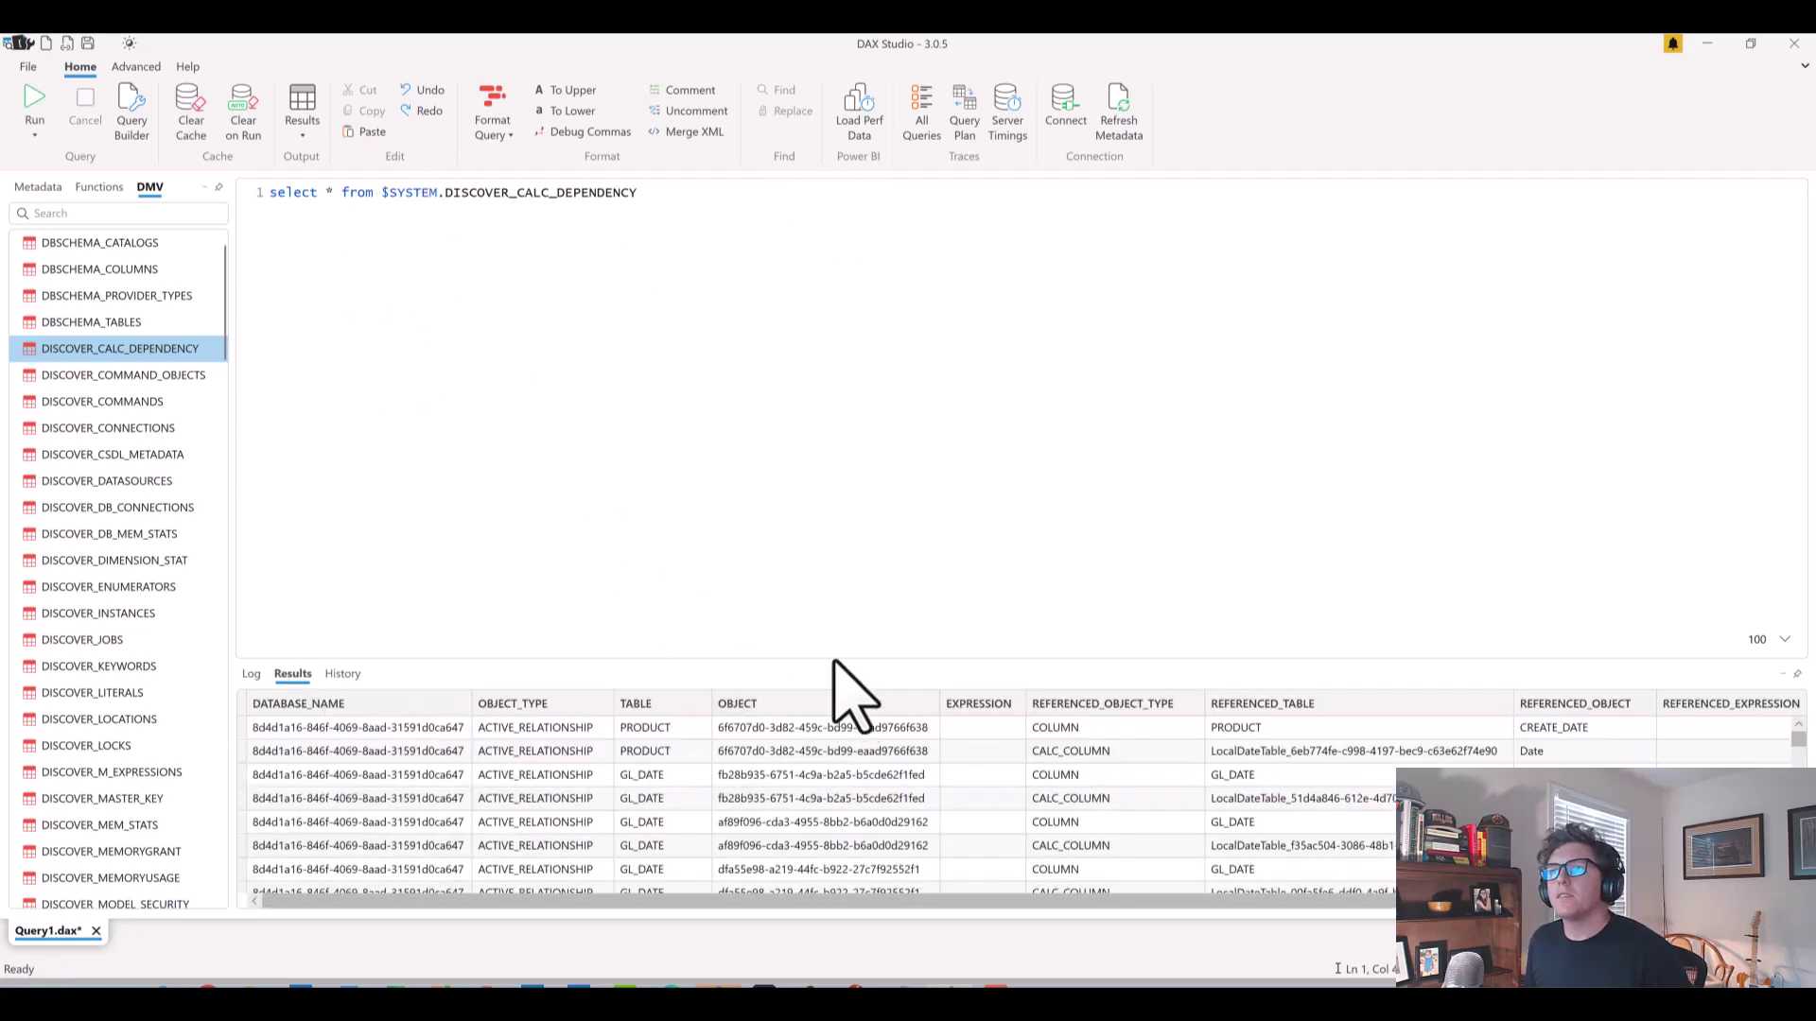
left_click_drag(835, 660, 839, 458)
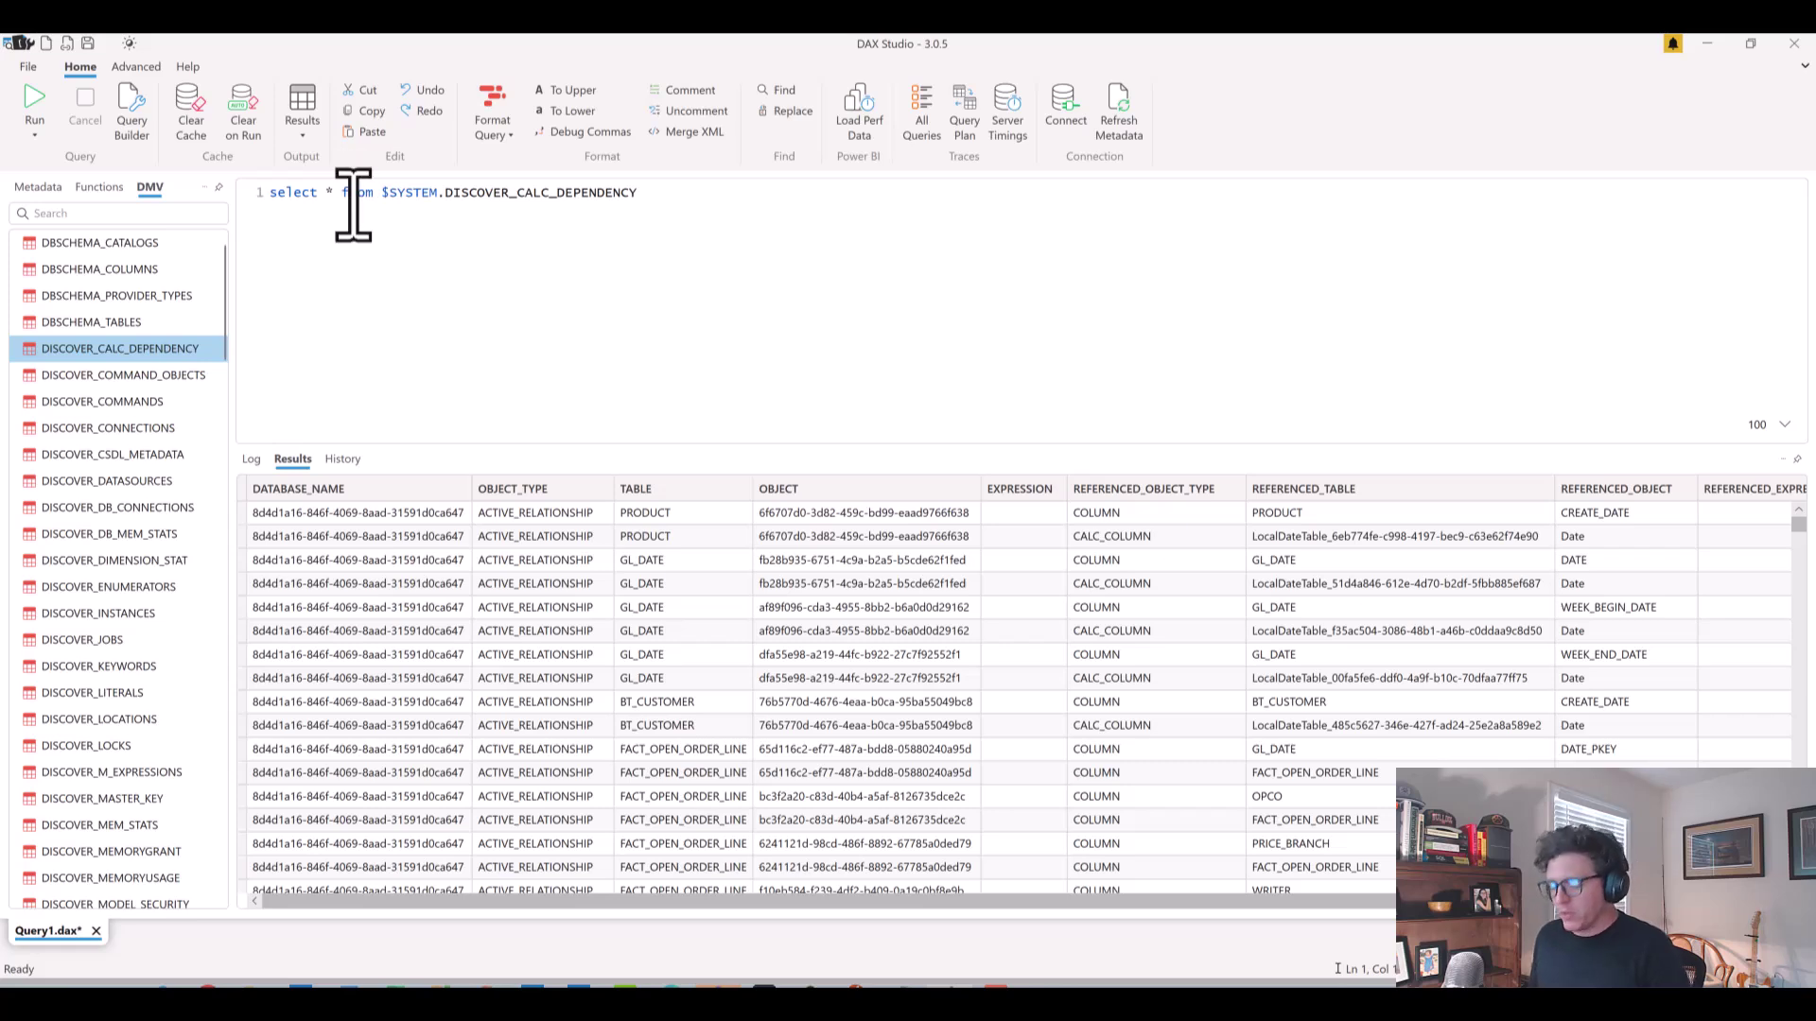
Move the from clause onto its own line and add a new line for a filter
left_click(342, 193)
key("Return")
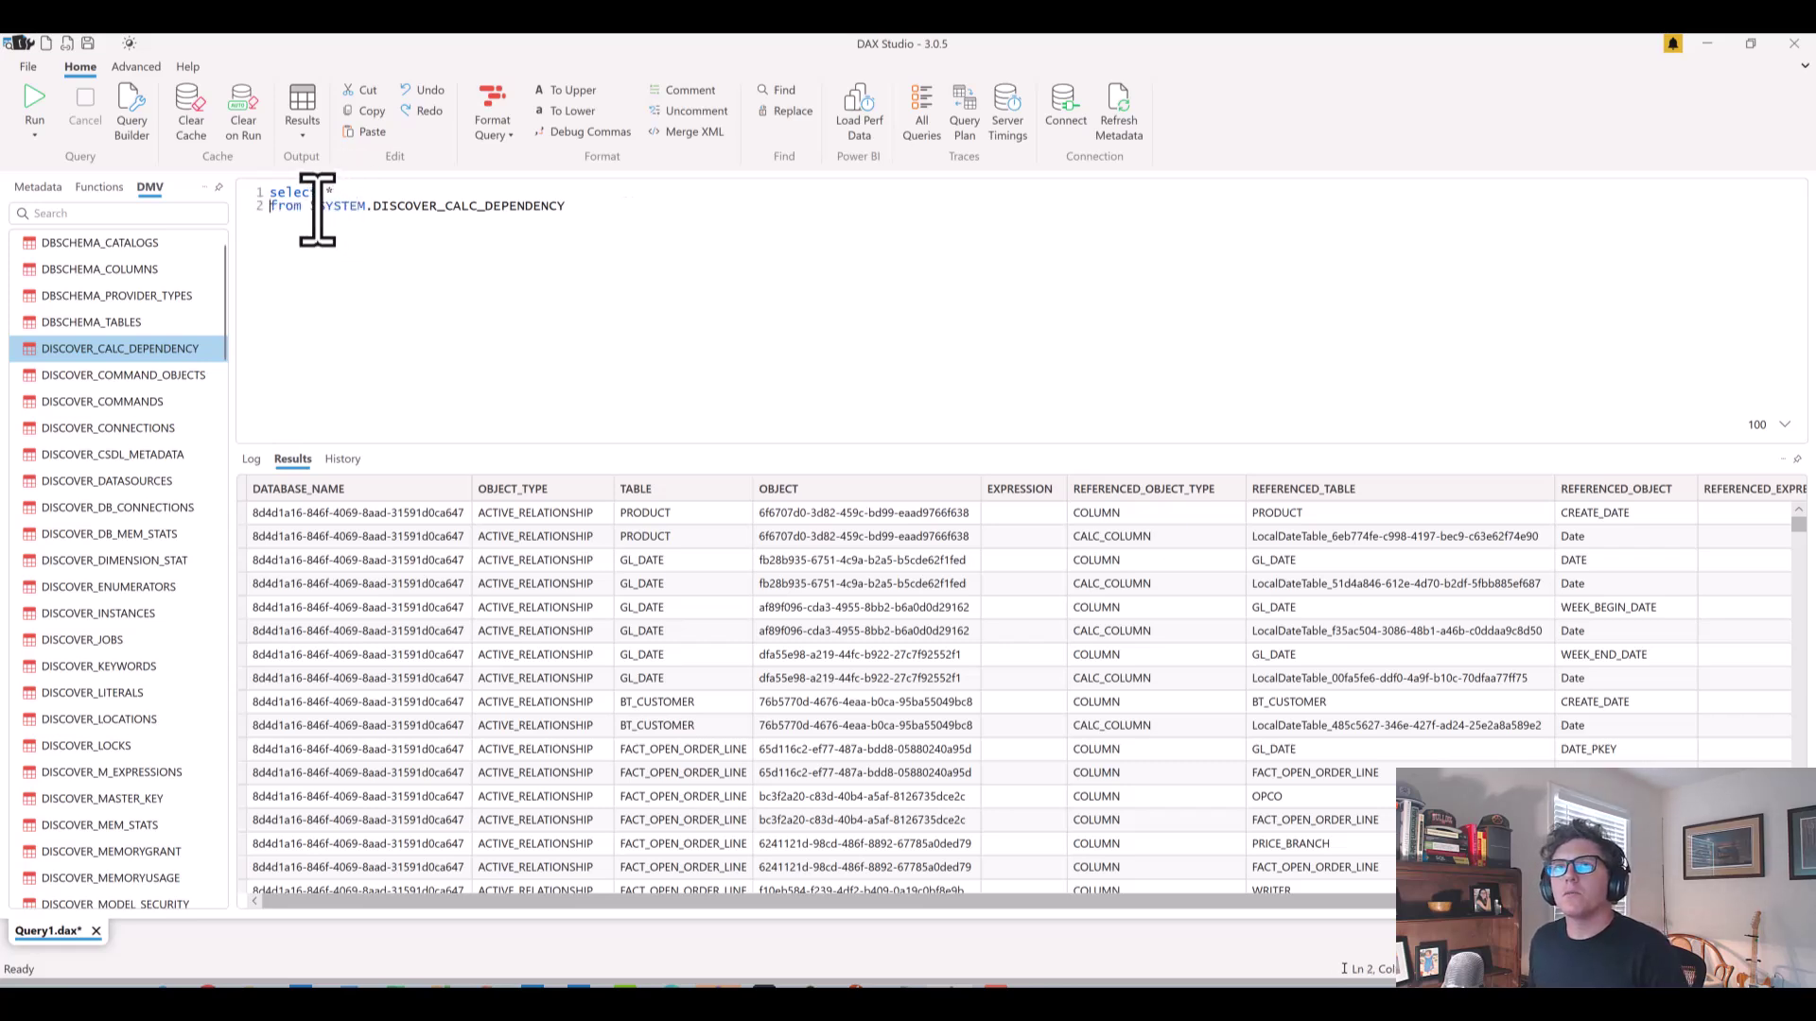
left_click(595, 206)
key("Return")
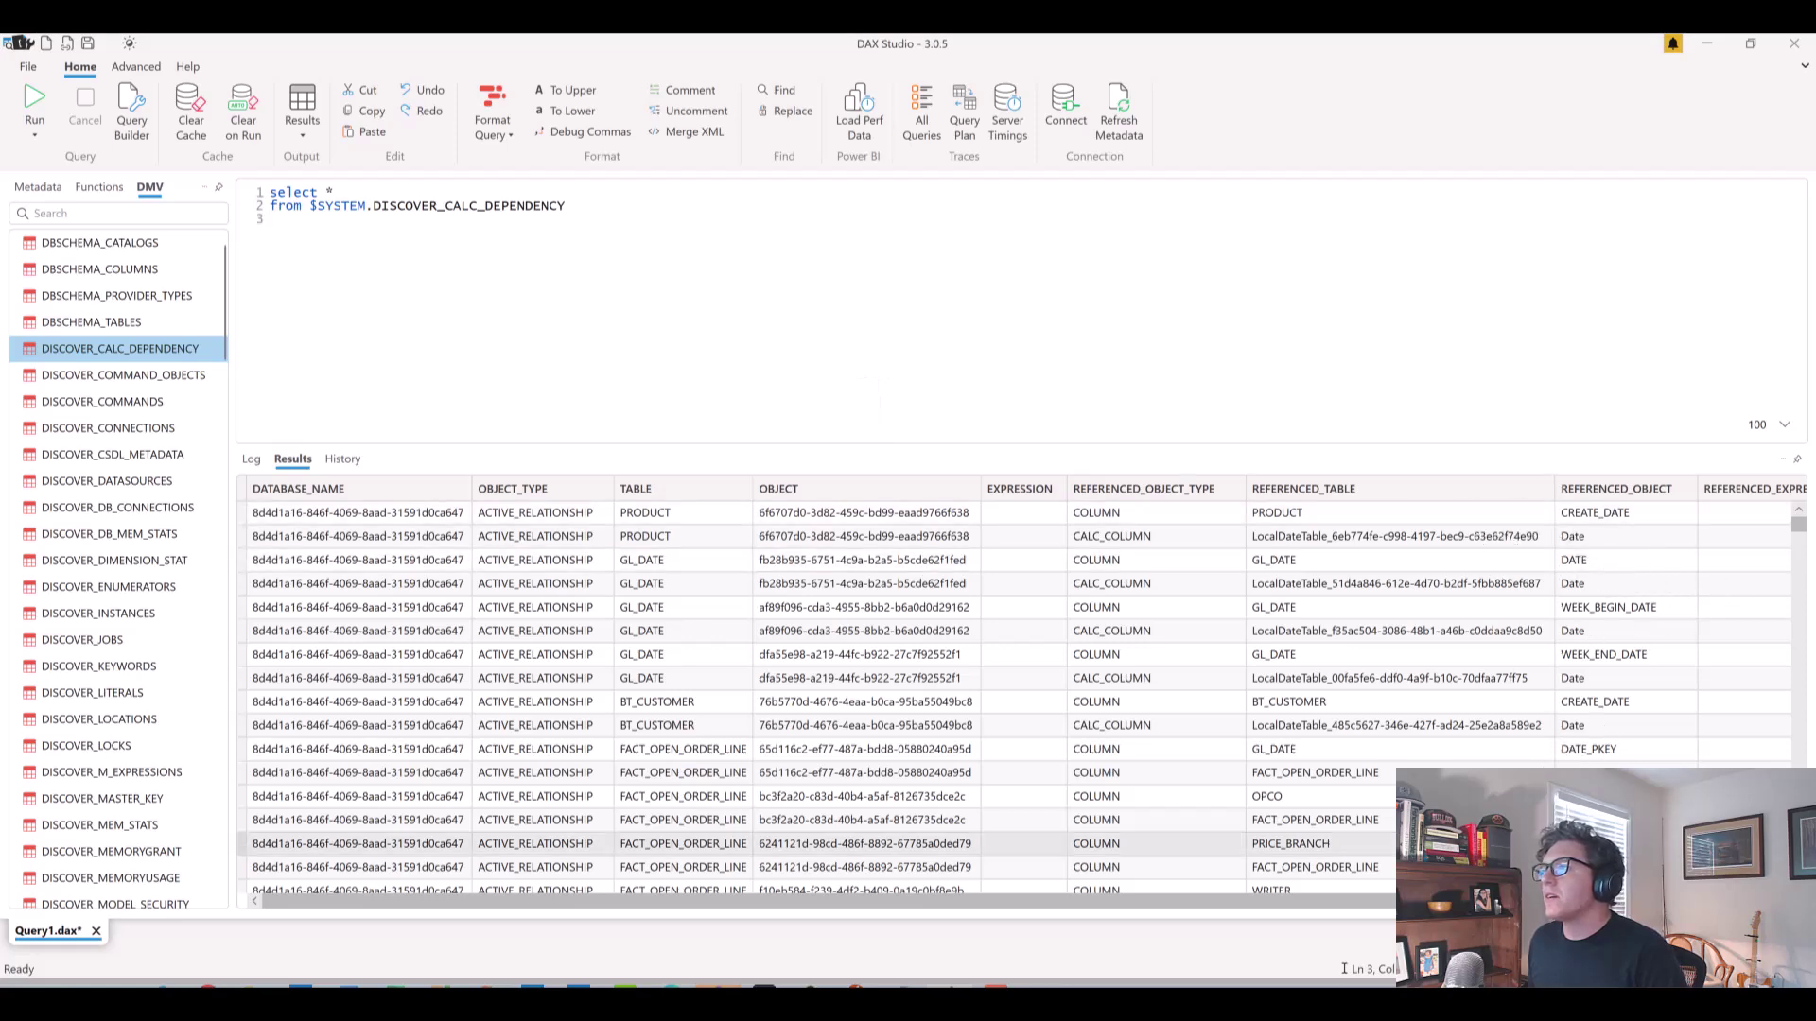
Sort by REFERENCED_OBJECT_TYPE, re-run, and add the CALC_COLUMN / MEASURE where condition
scroll(1027, 693, "right", 3)
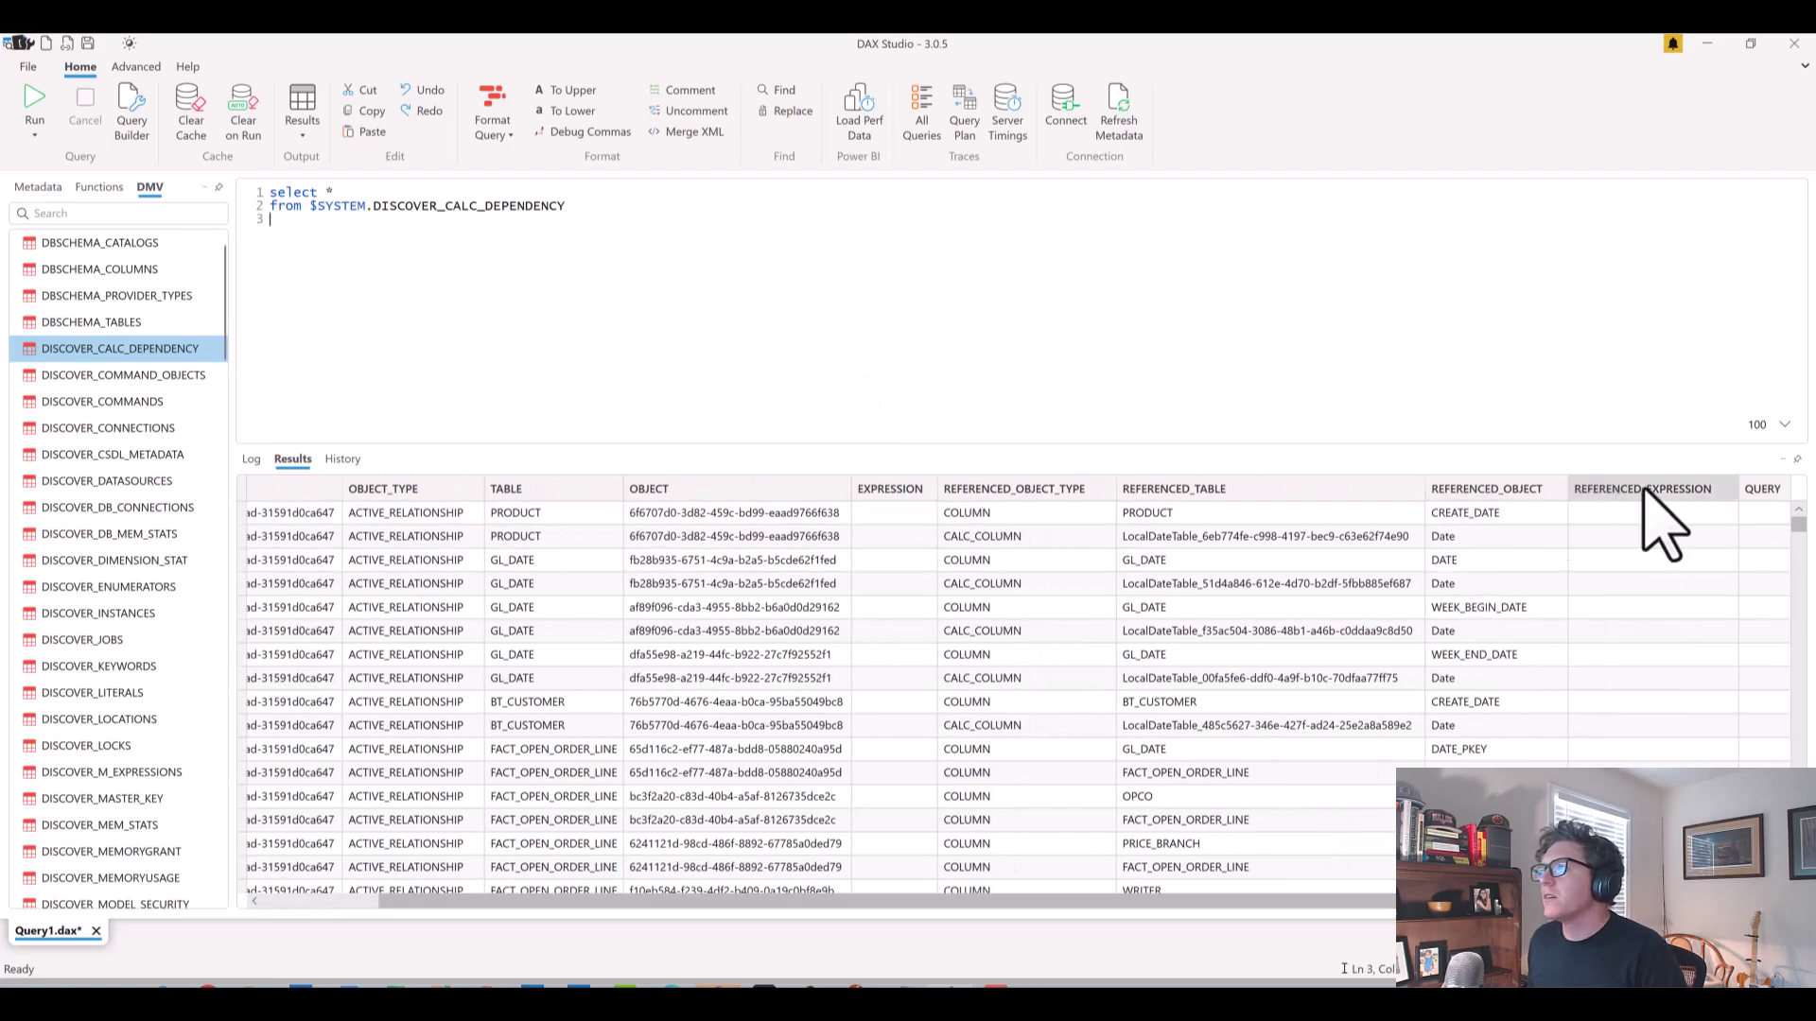
left_click(1006, 491)
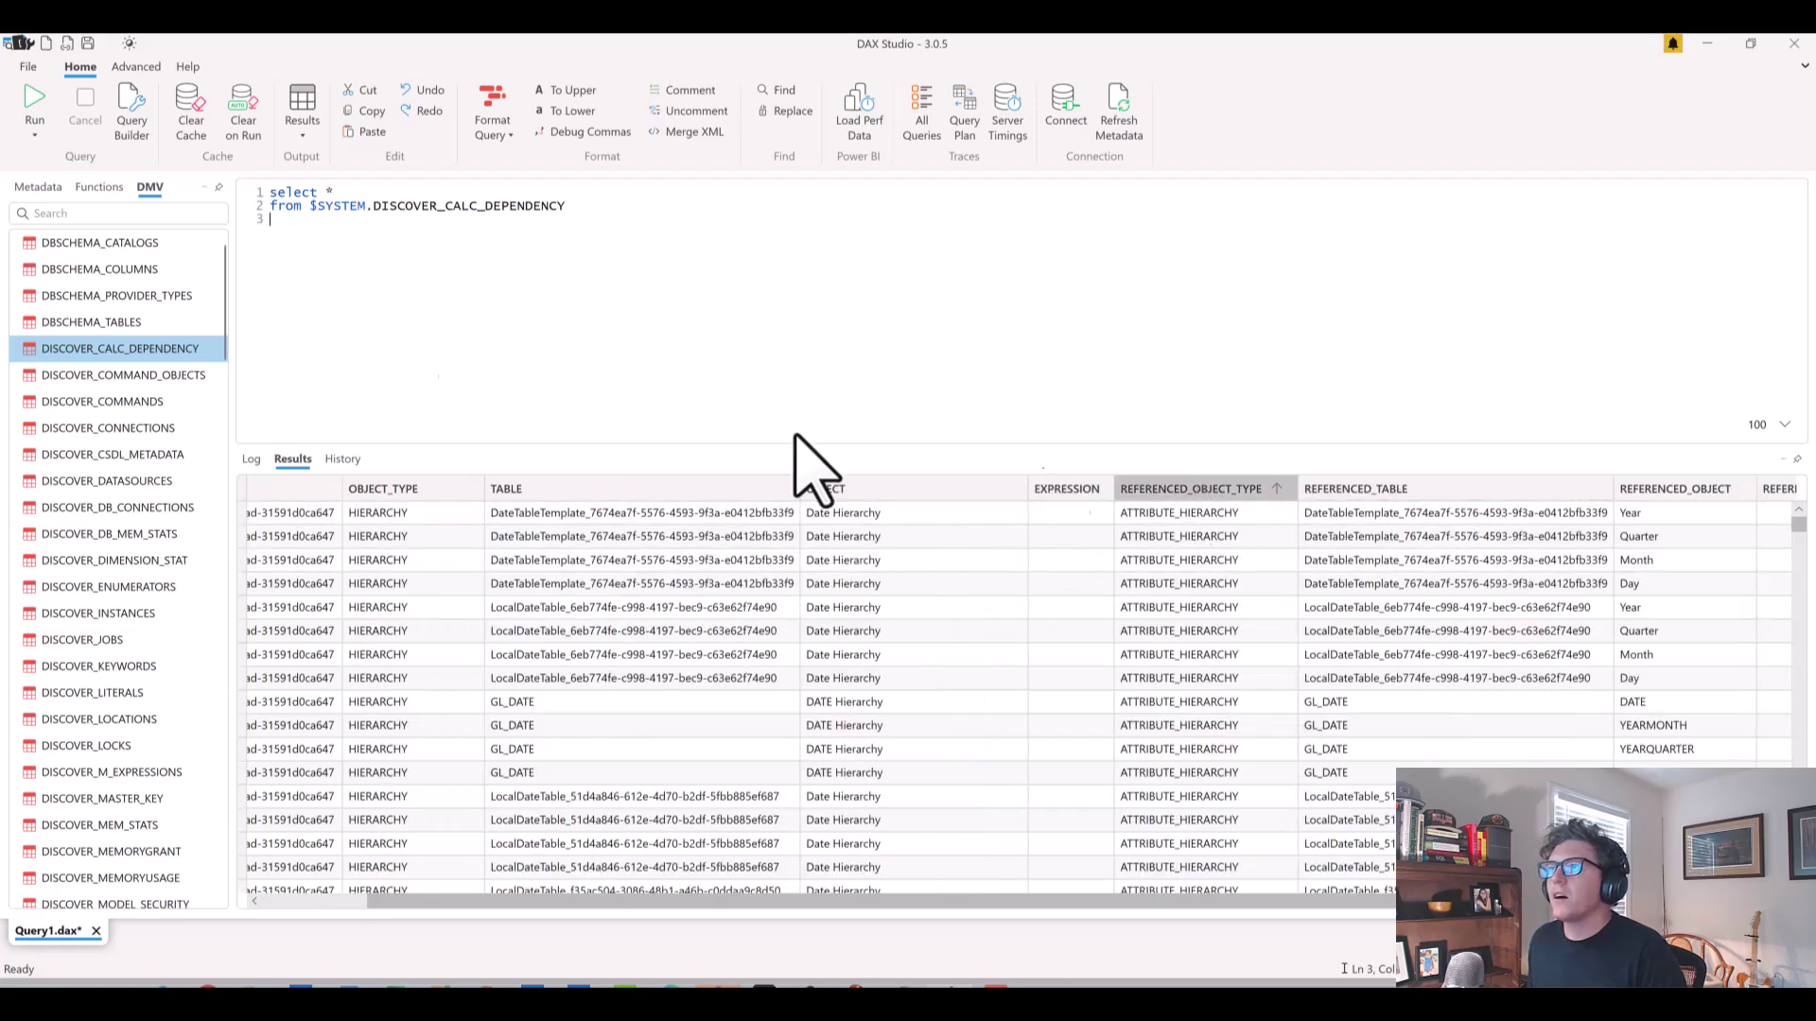
key("F5")
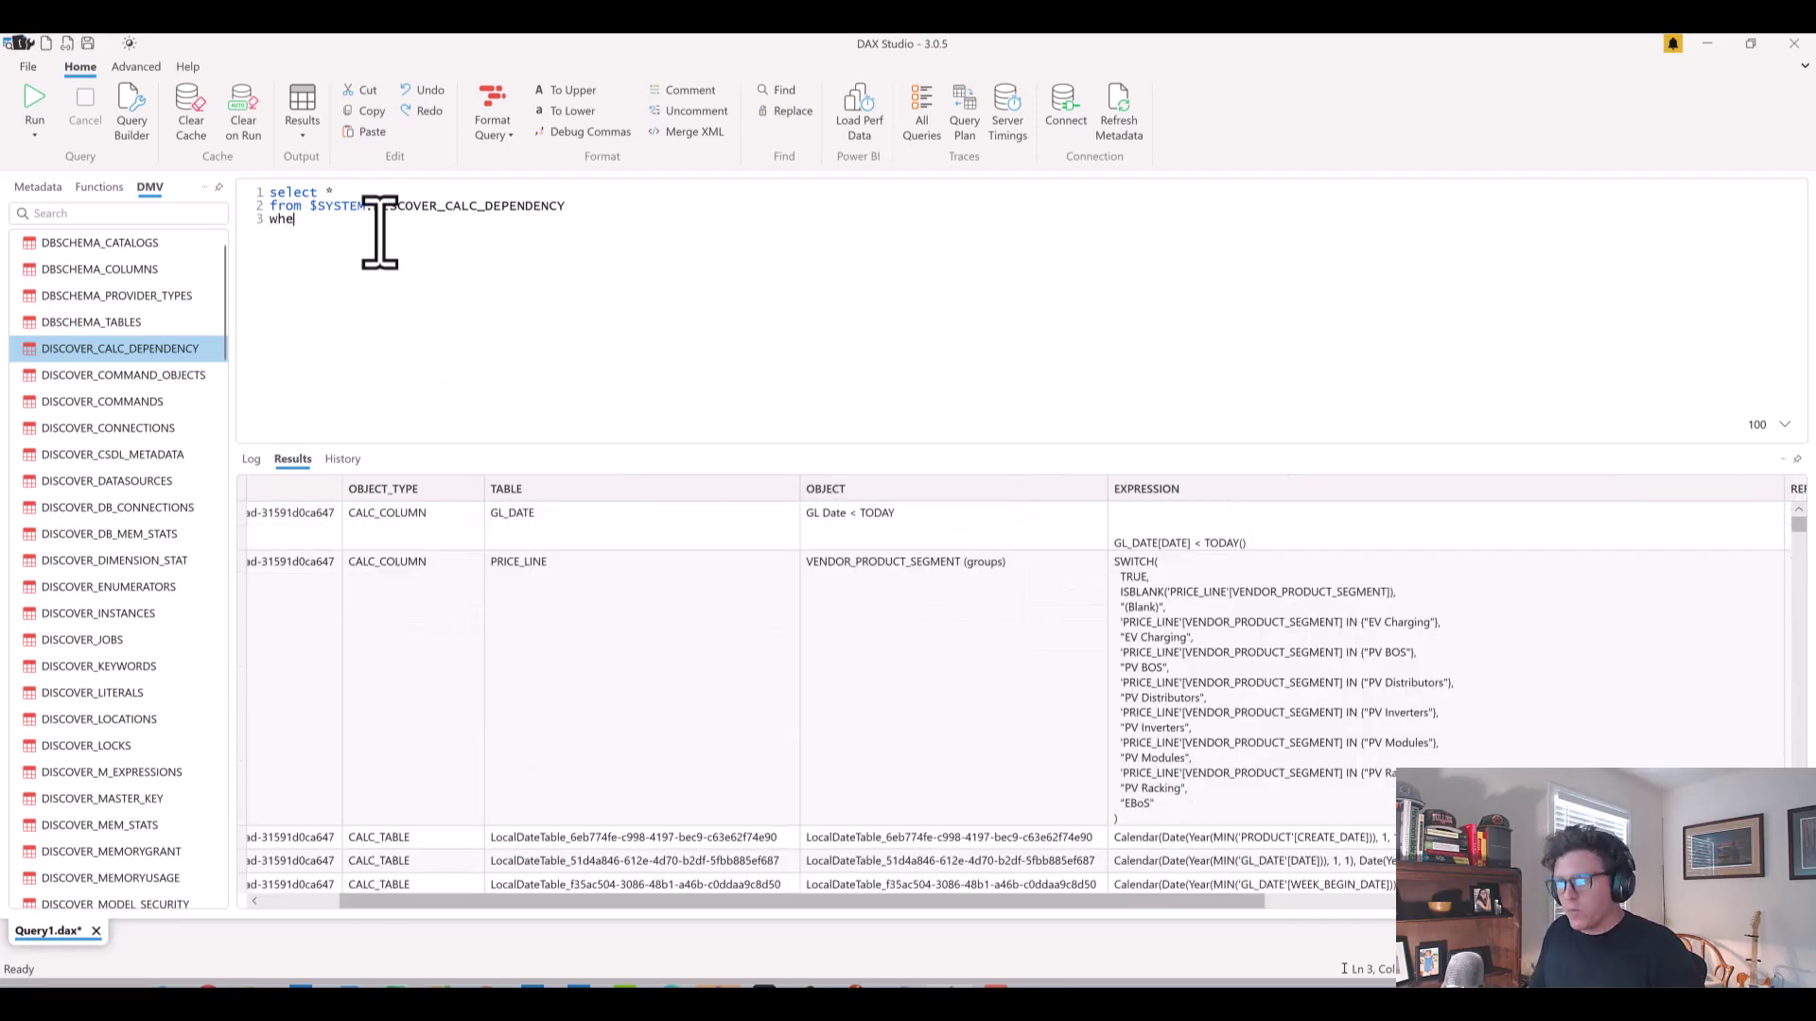
left_click_drag(722, 899, 1220, 950)
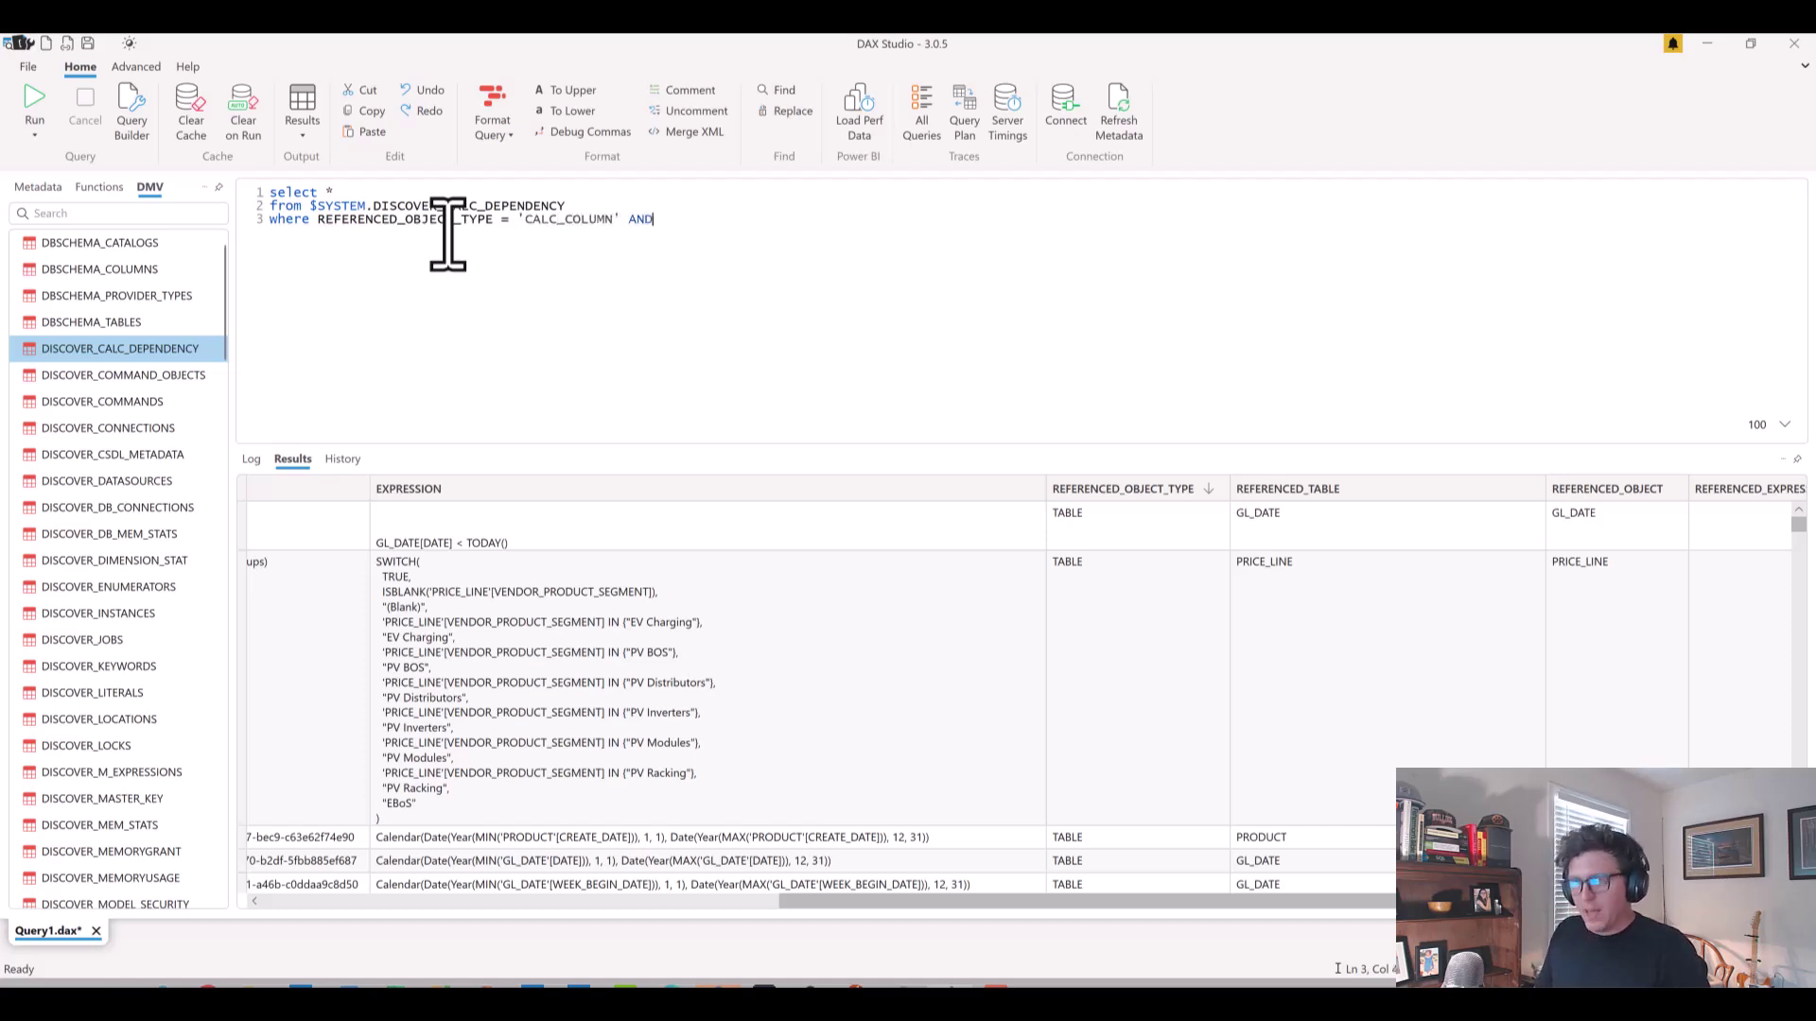
left_click_drag(879, 901, 325, 832)
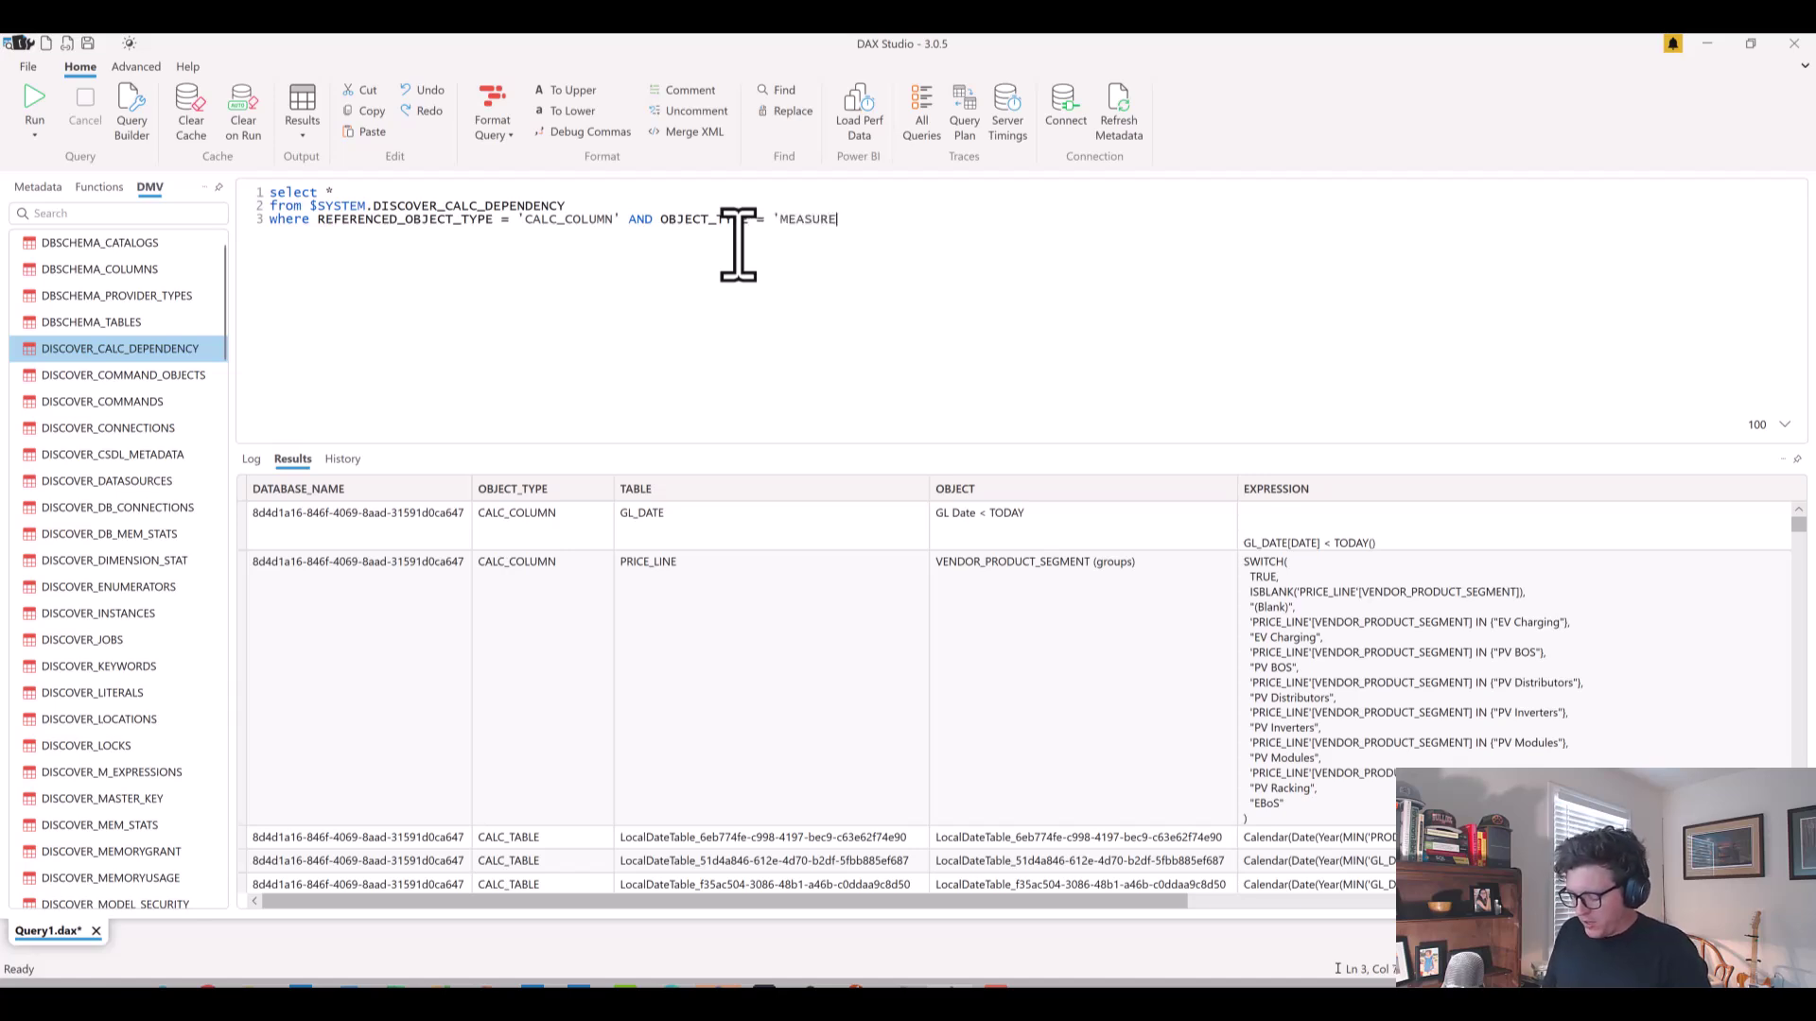
Run the filtered query and review the measures referencing GL_DATE's GL Date < TODAY column
left_click(34, 112)
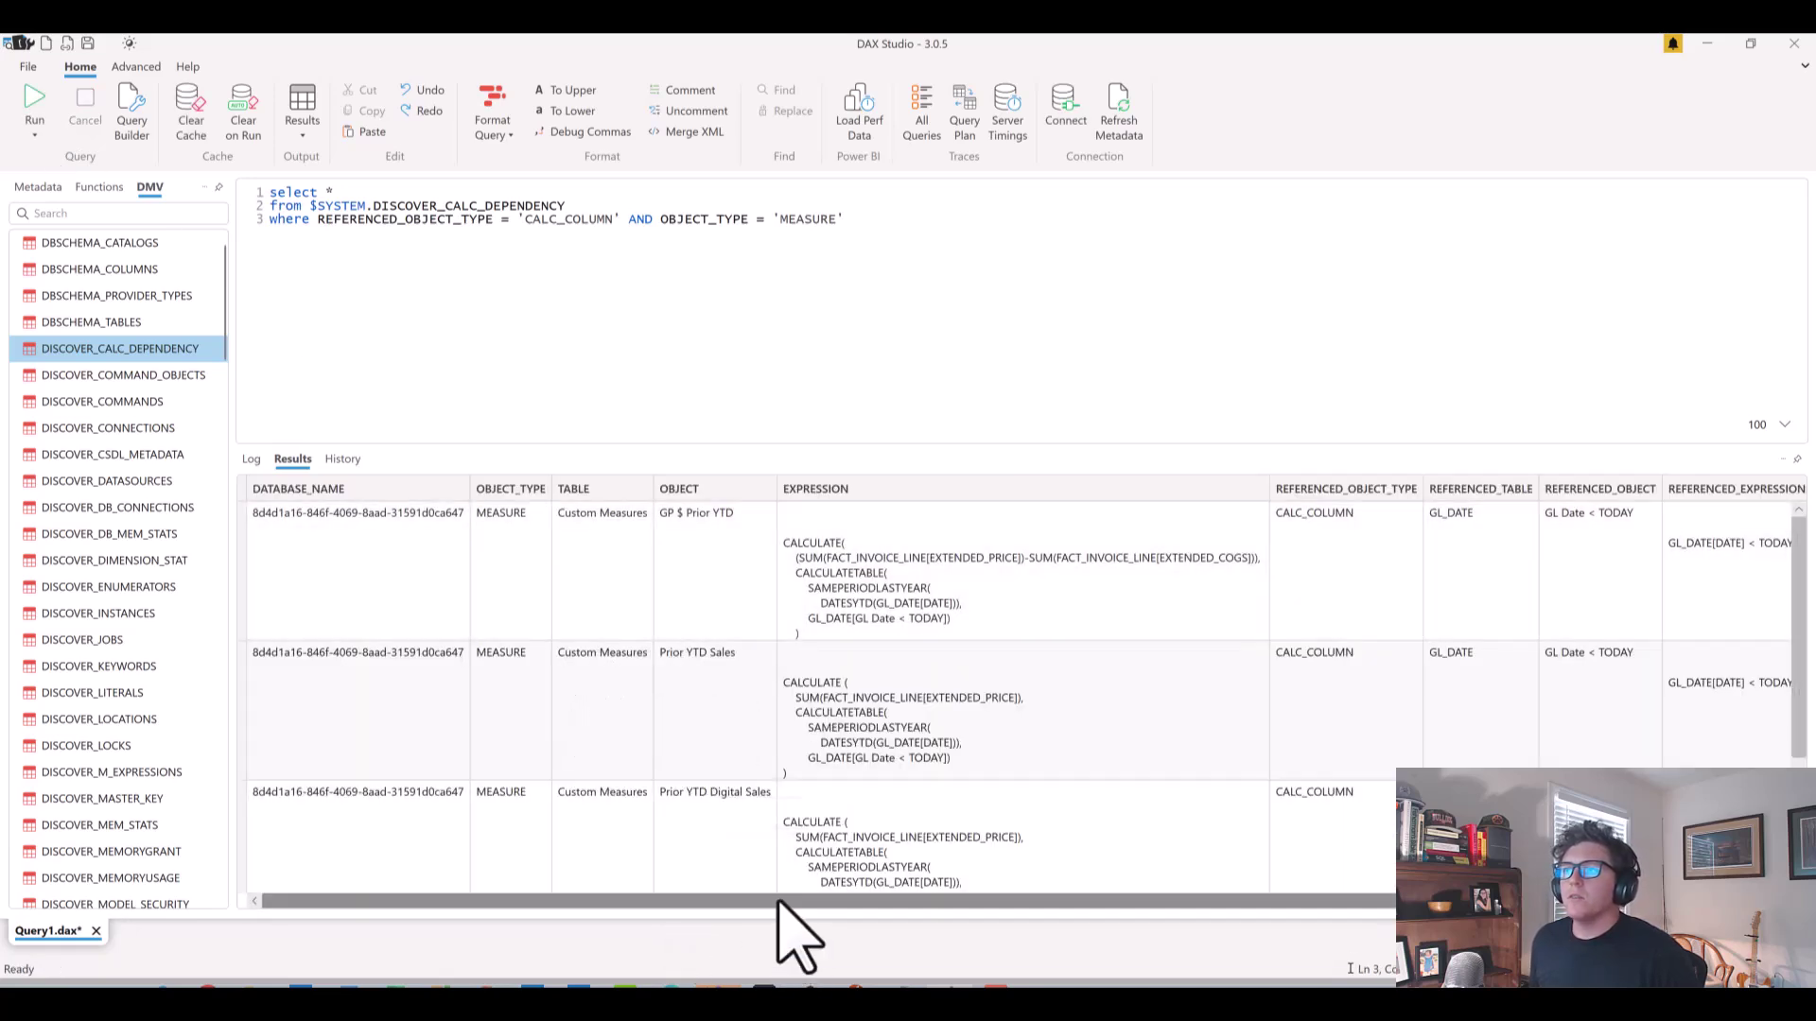
left_click_drag(778, 903, 1013, 906)
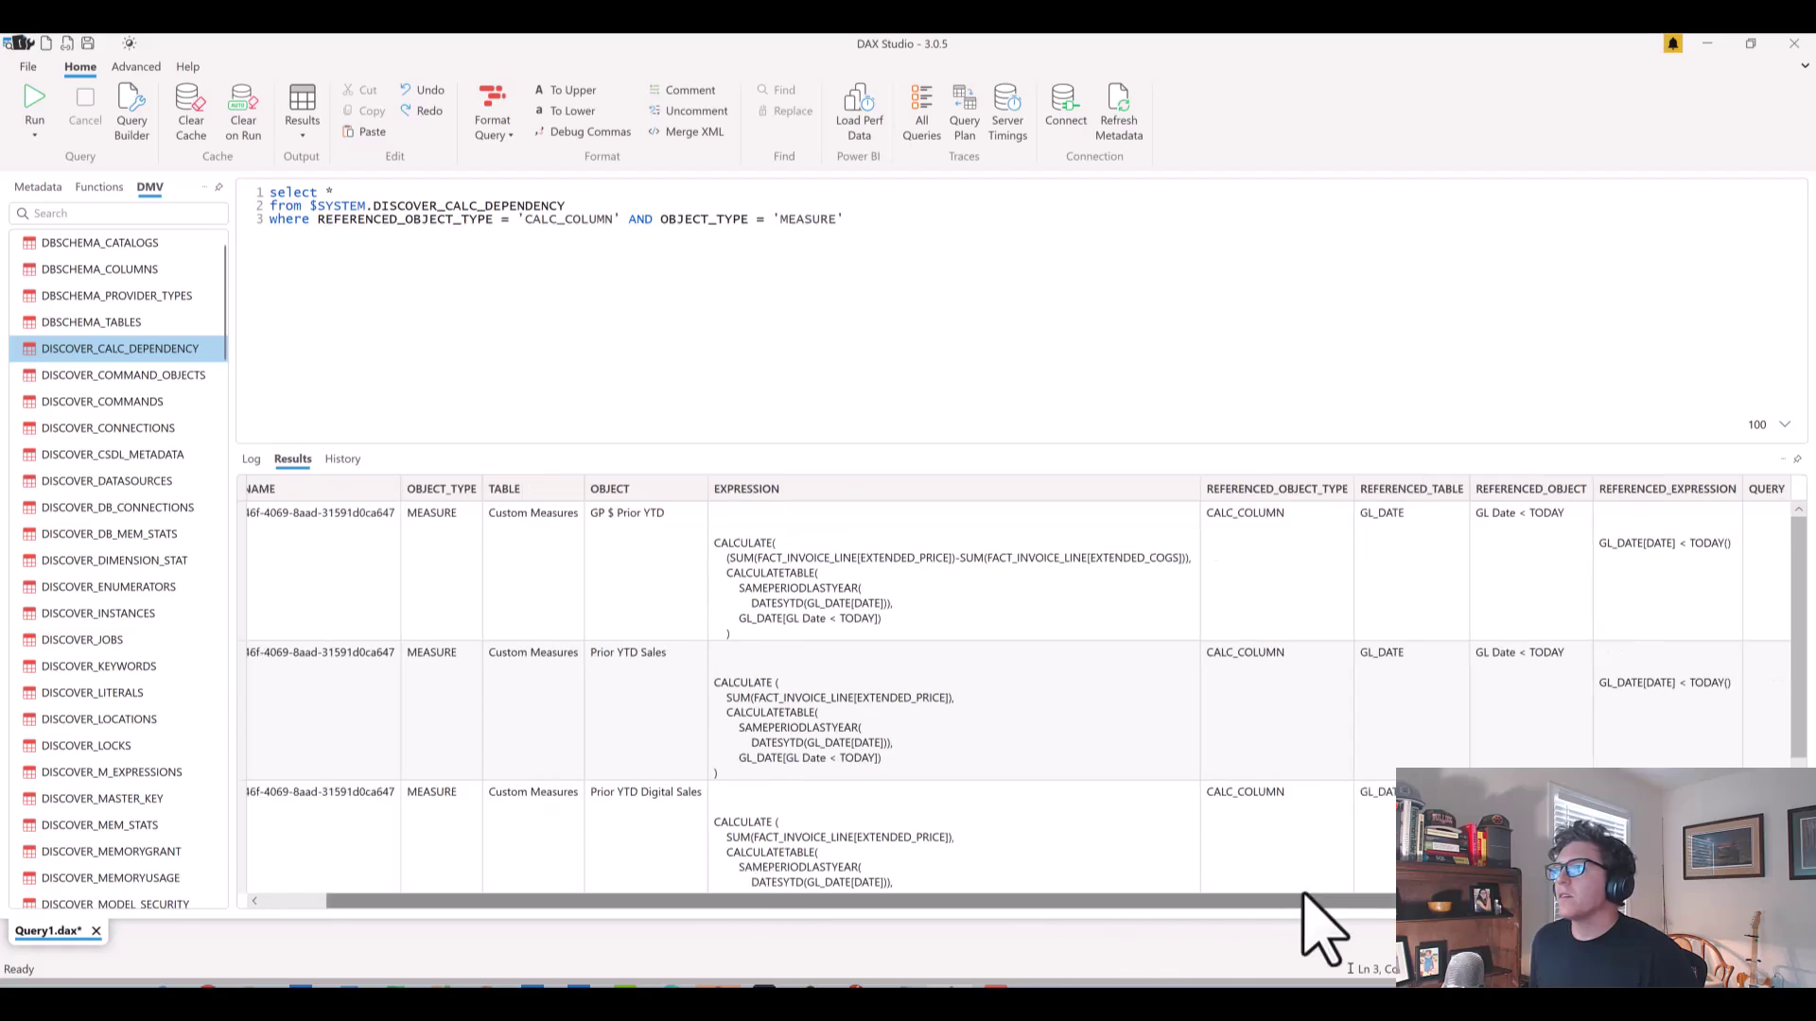
scroll(1537, 572, "down", 1)
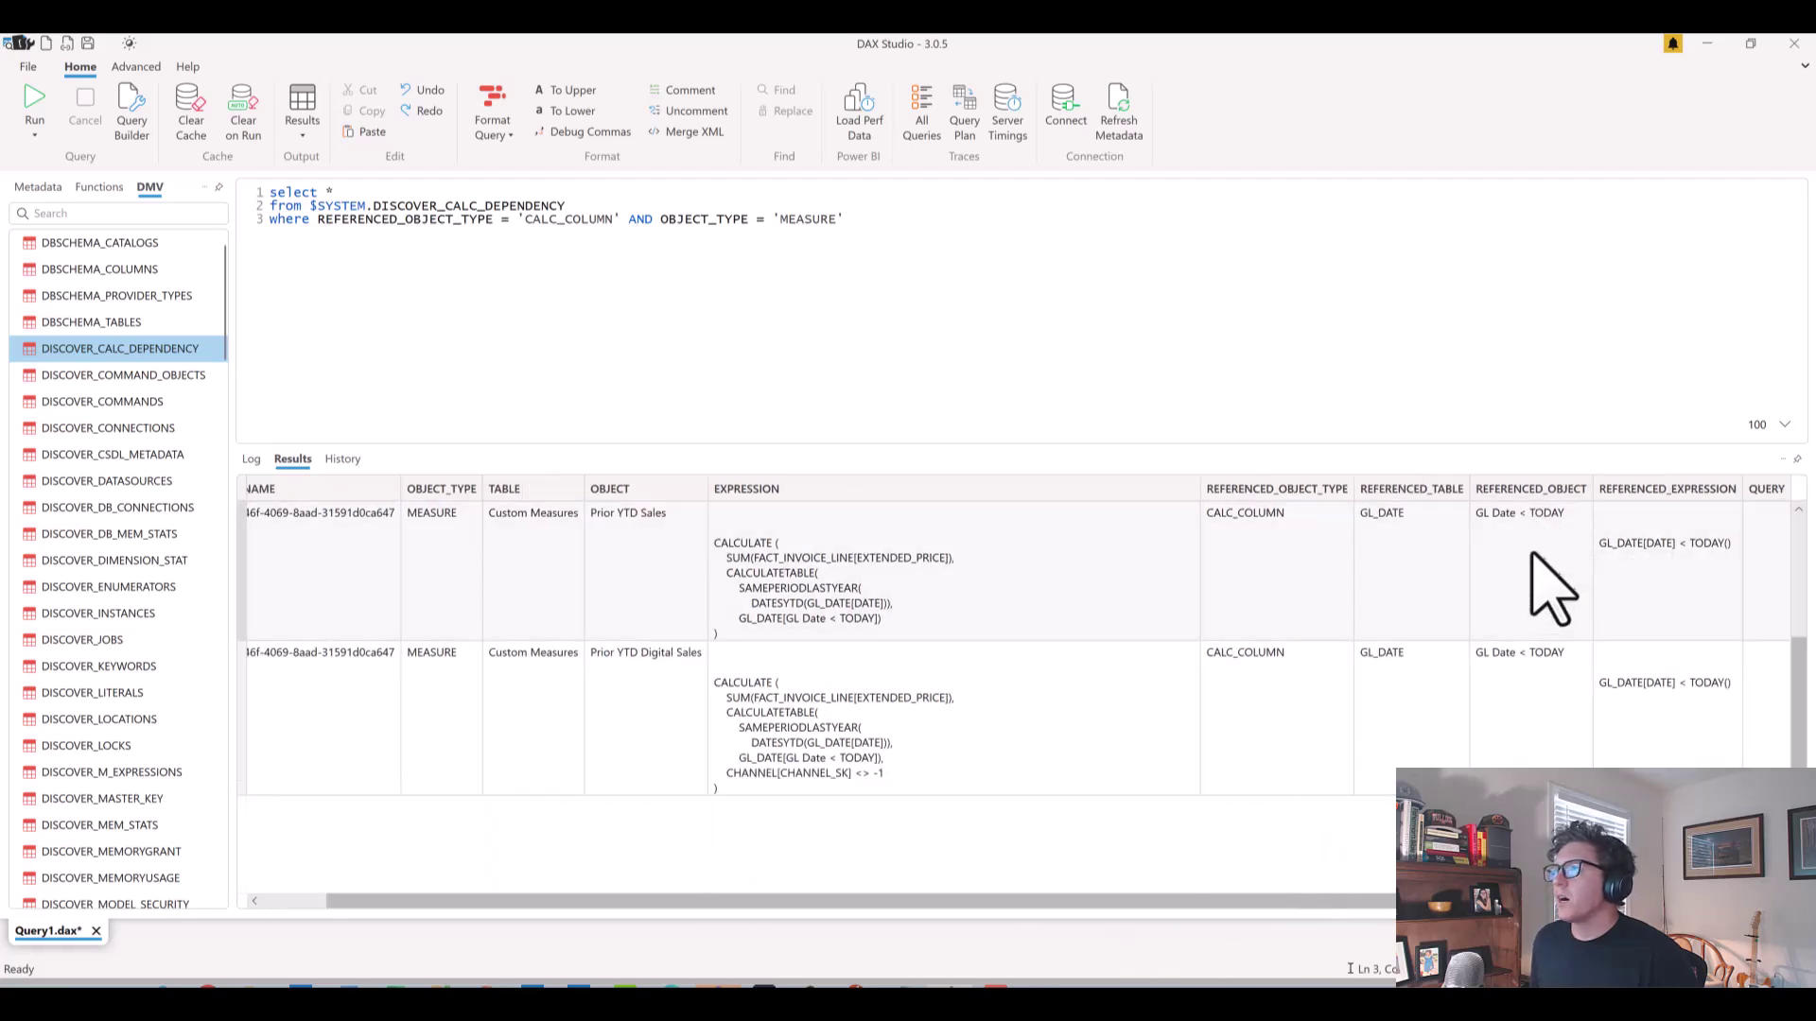
scroll(1513, 709, "up", 1)
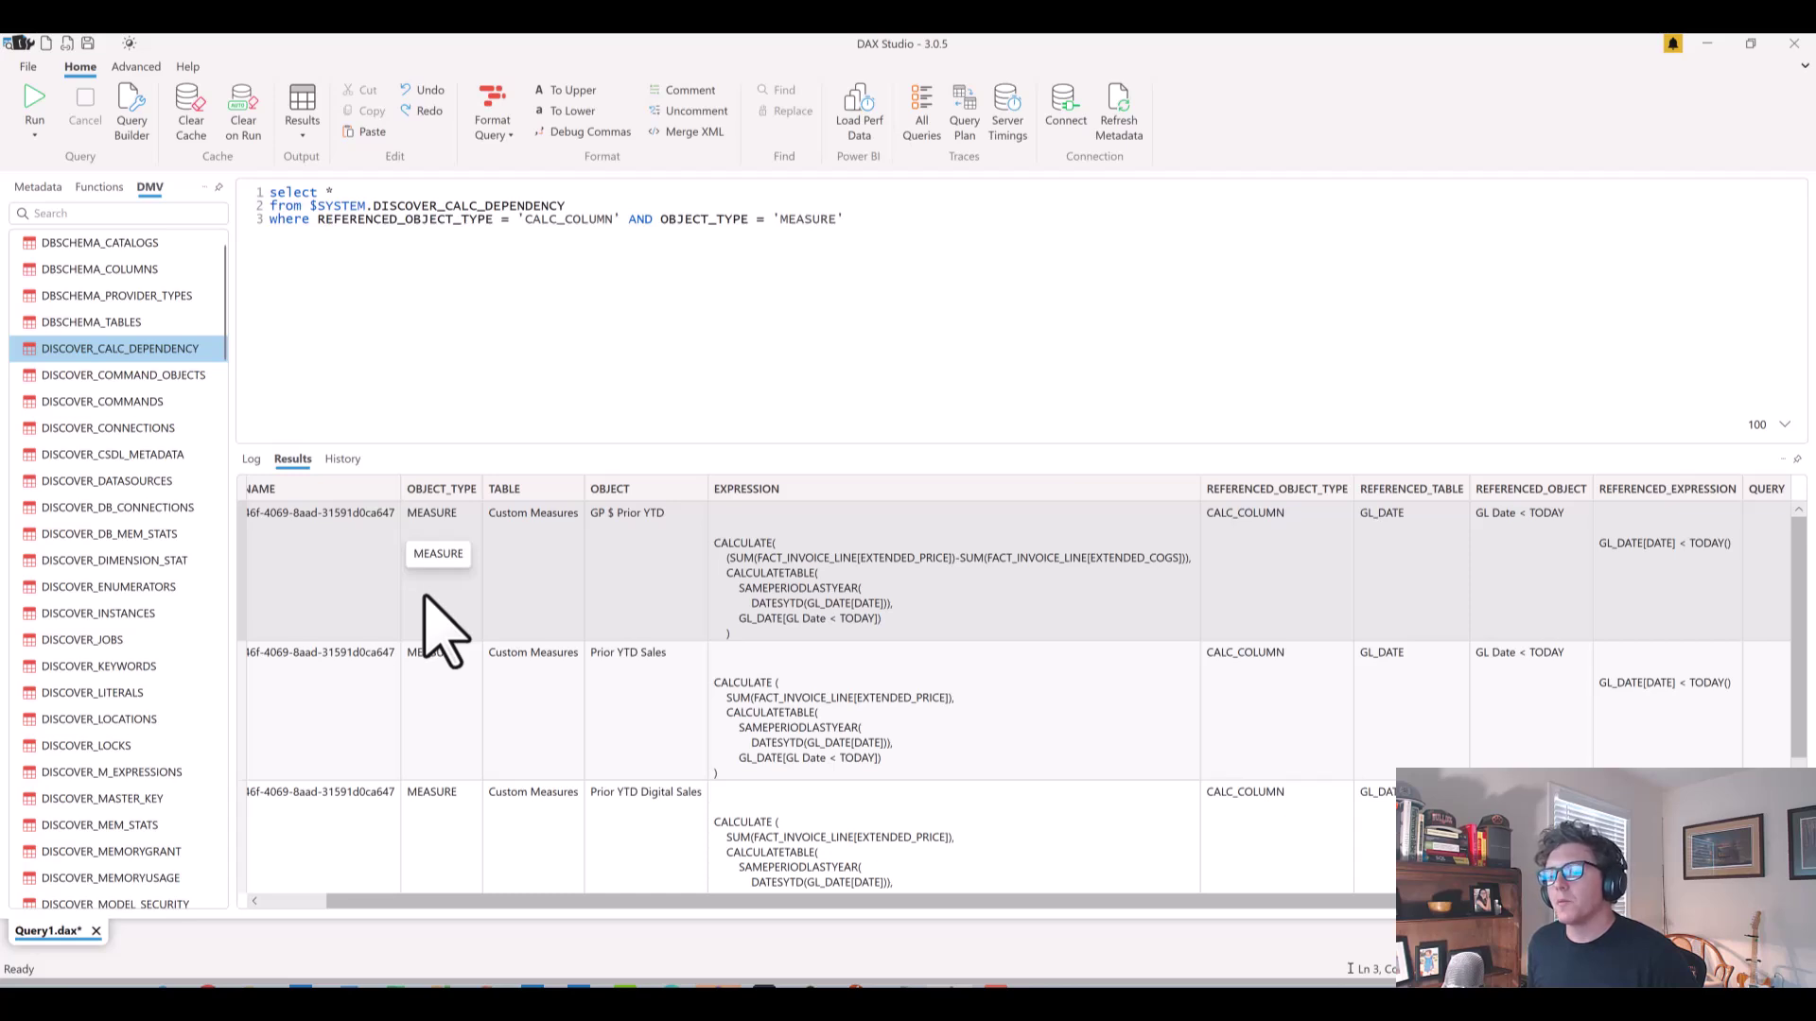
left_click_drag(836, 219, 677, 219)
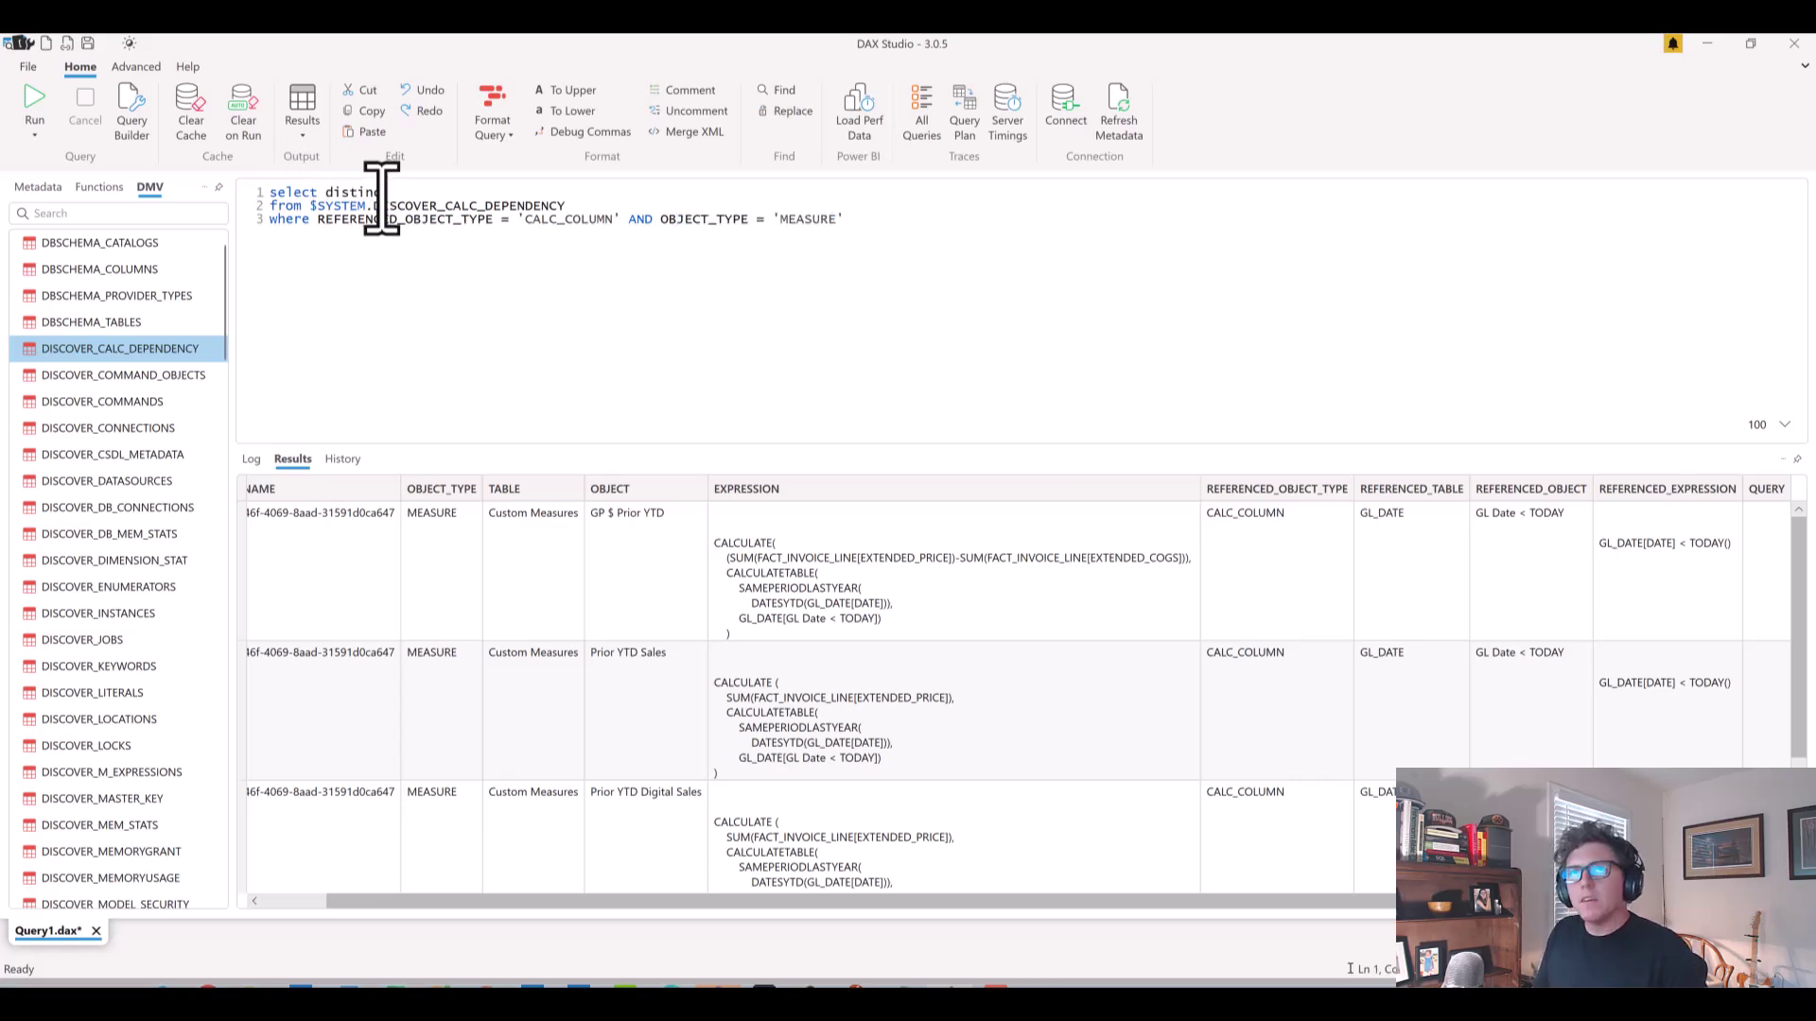
Rewrite the select as distinct REFERENCED_OBJECT, REFERENCED_TABLE, REFERENCED_EXPRESSION, one column per line
key("Return")
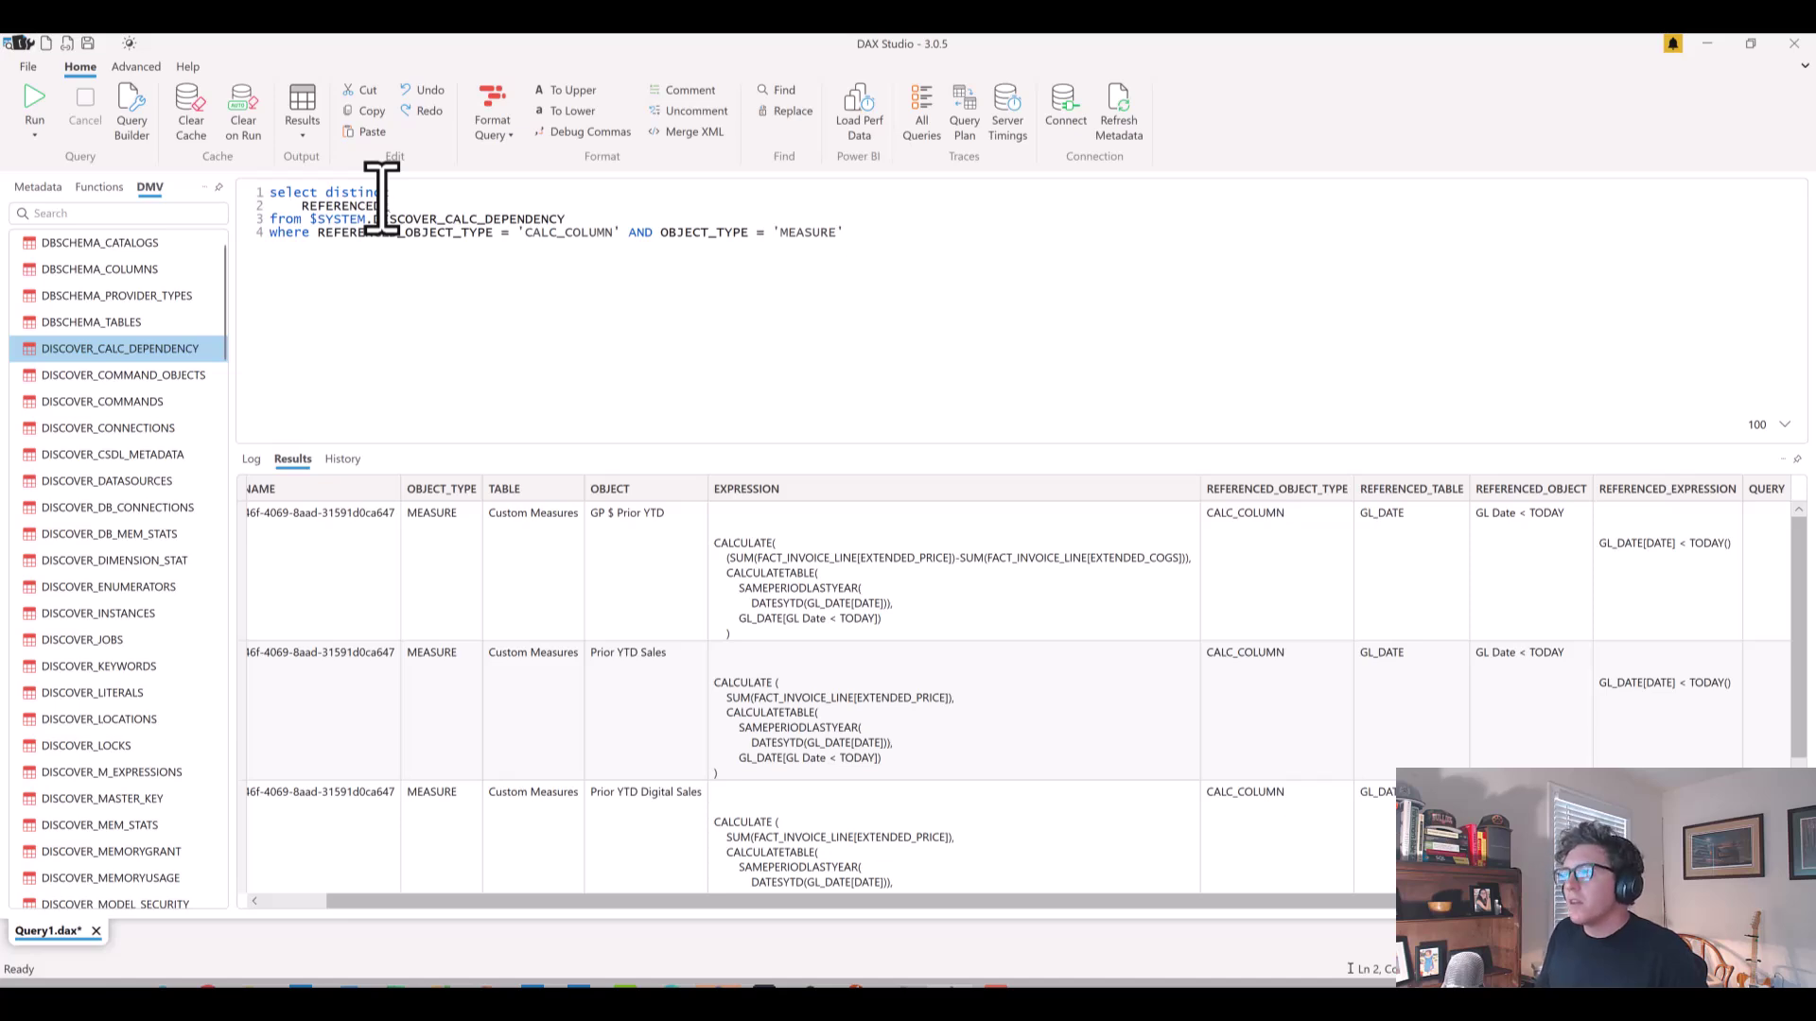
type("REFERENCED_OBJECT")
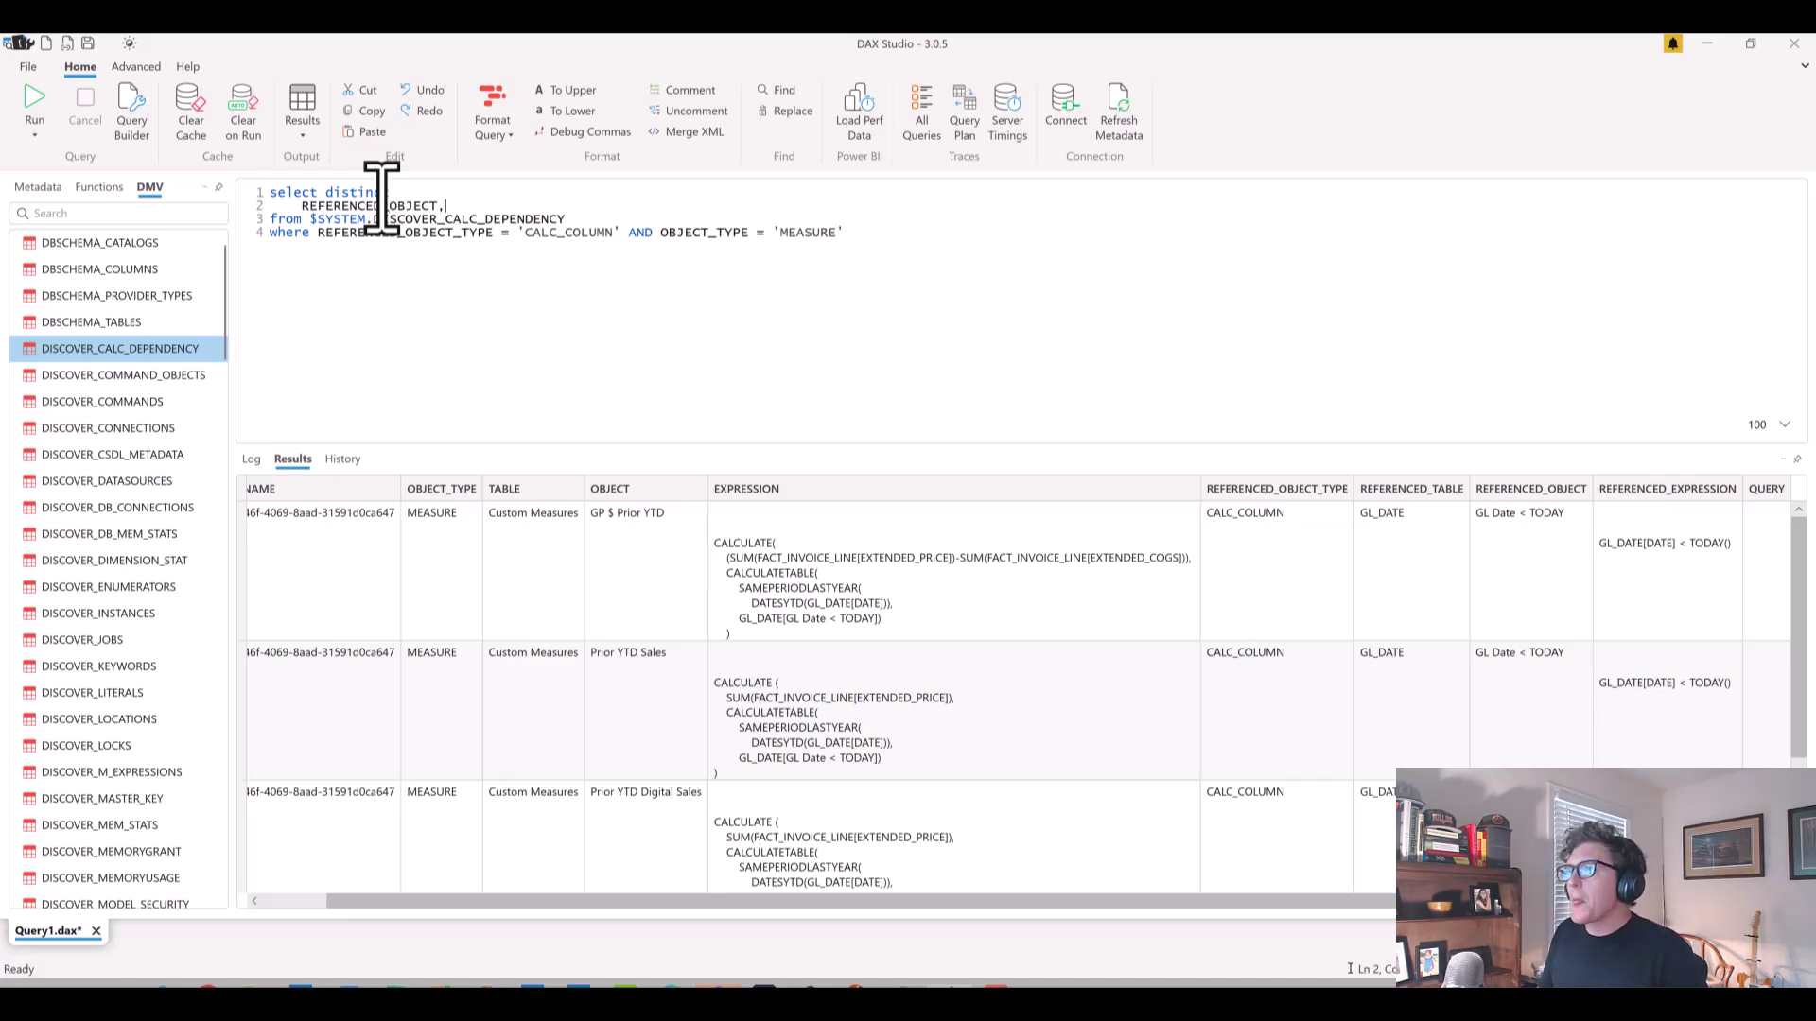
type(",")
key("Return")
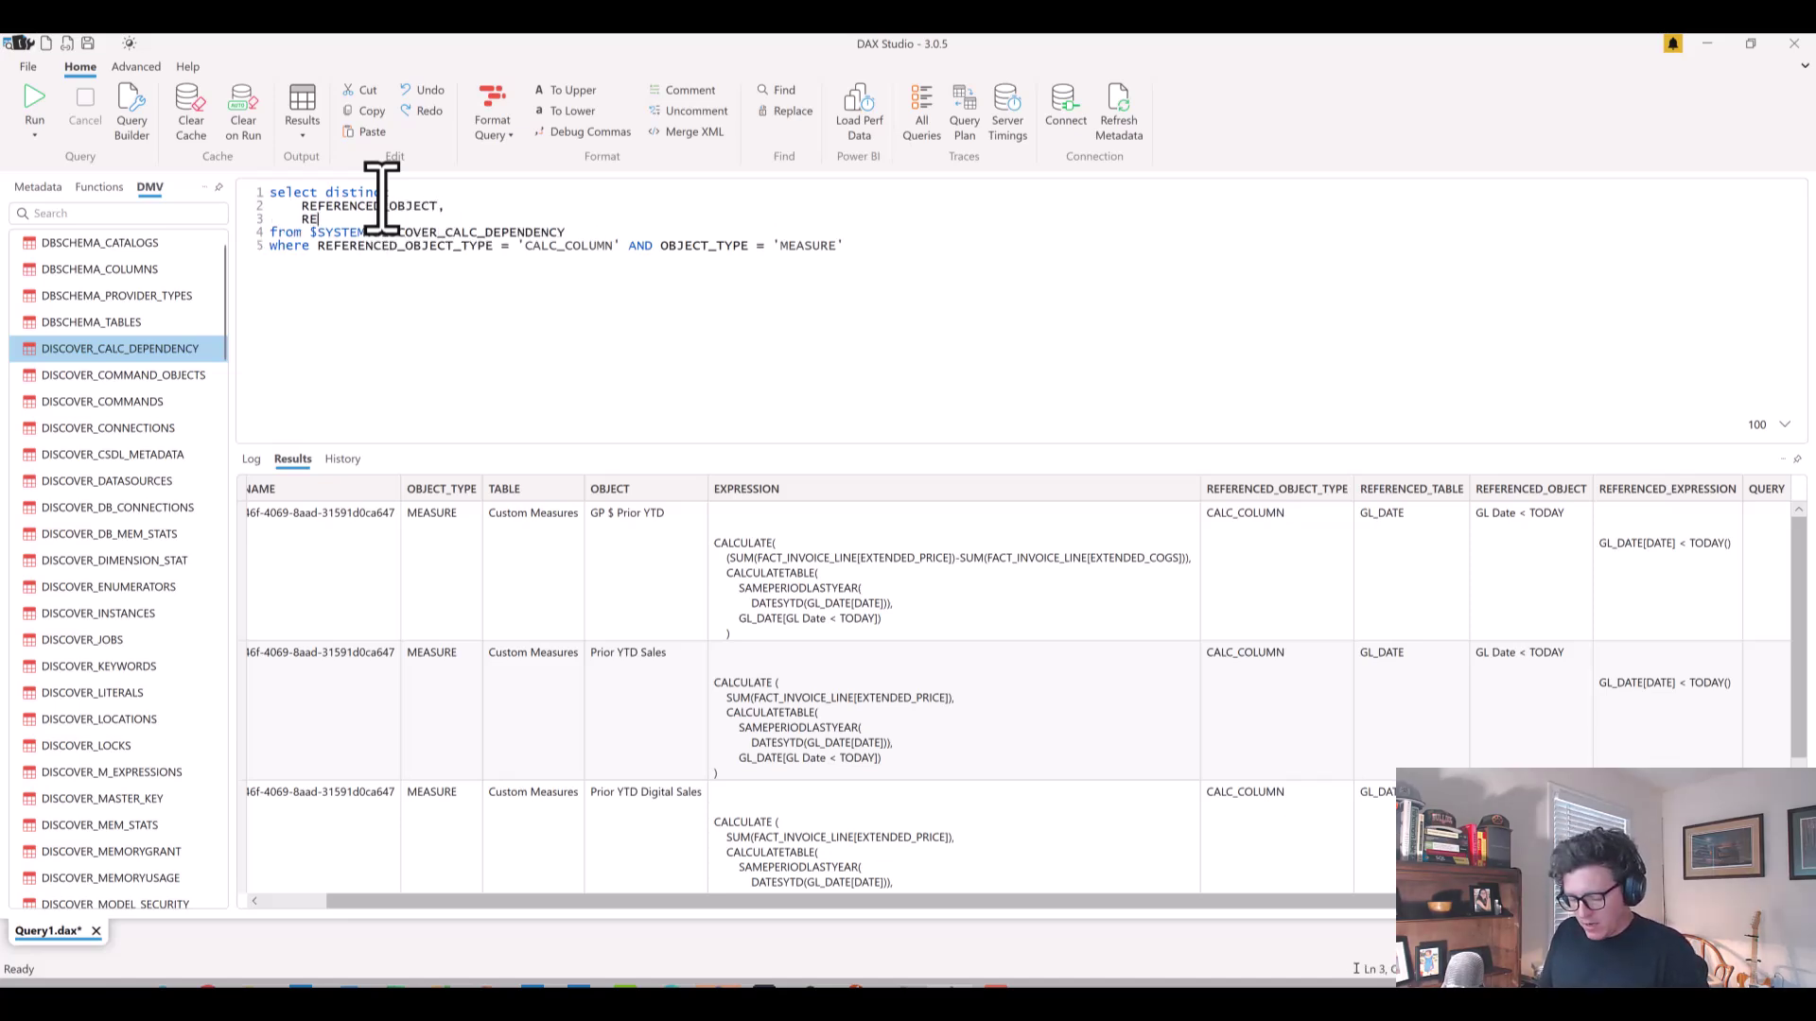
type("CED_TABLE")
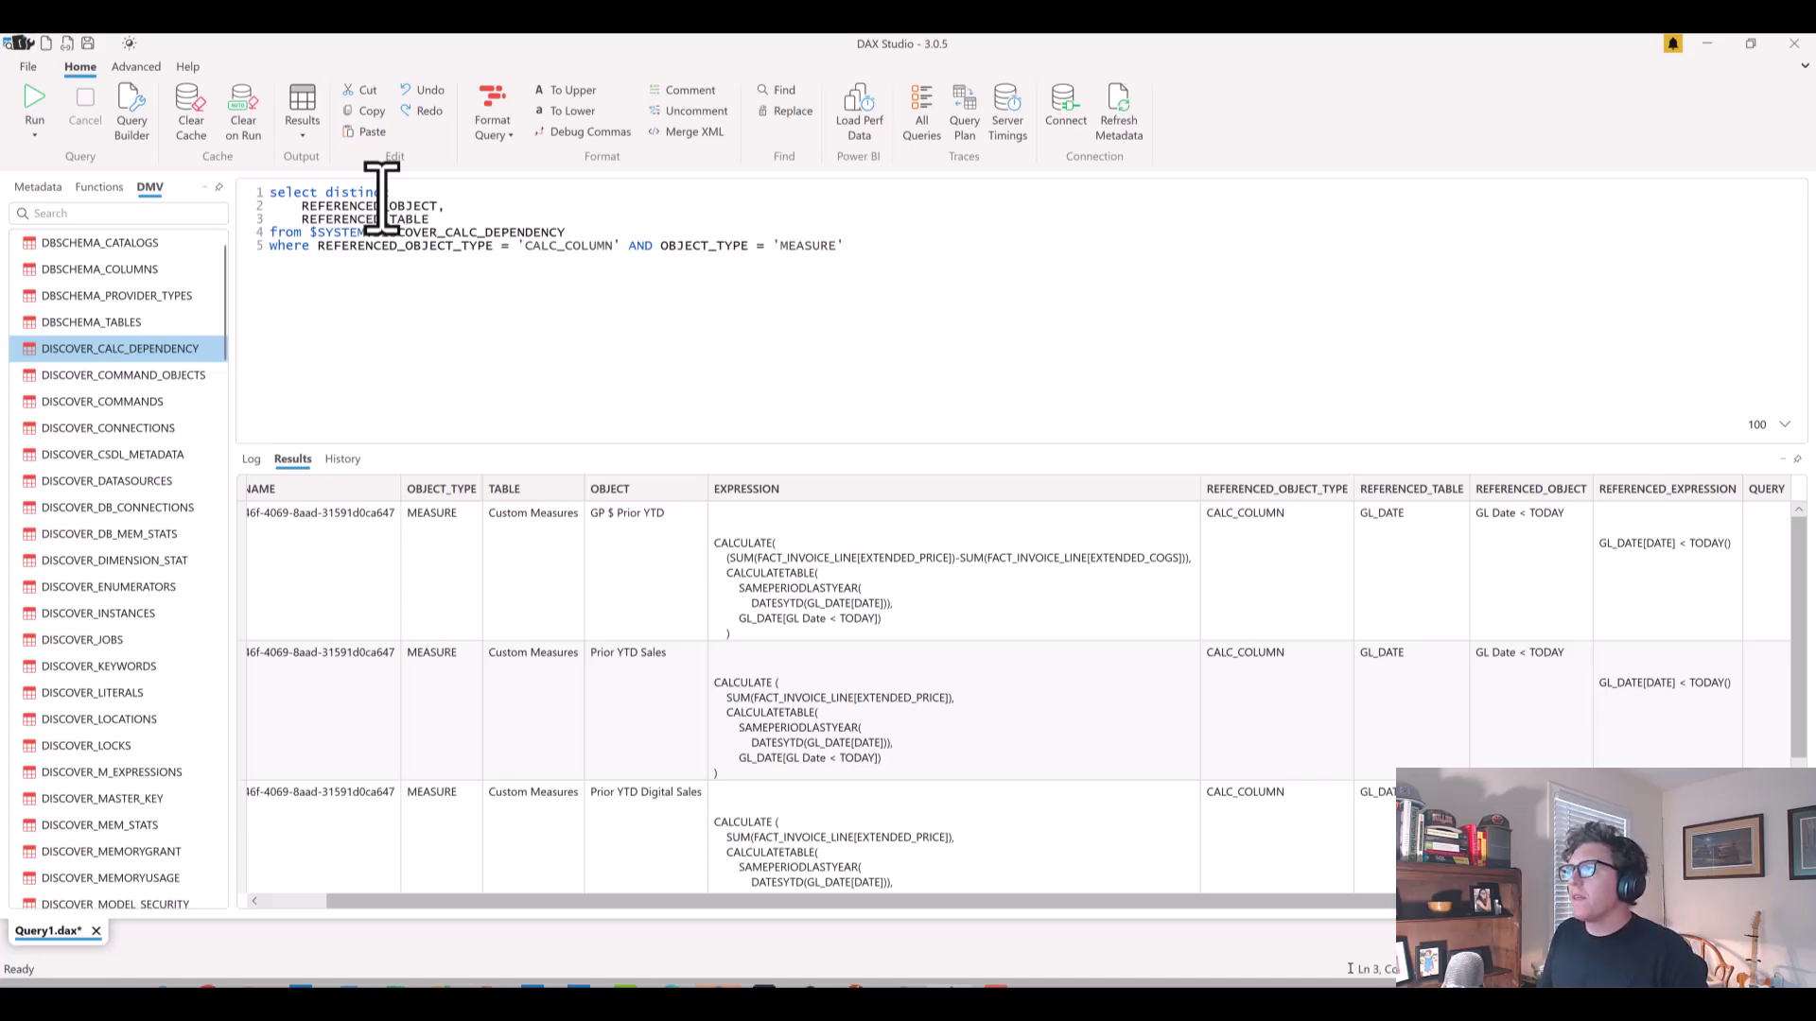
type(",")
key("Return")
type("REFERE")
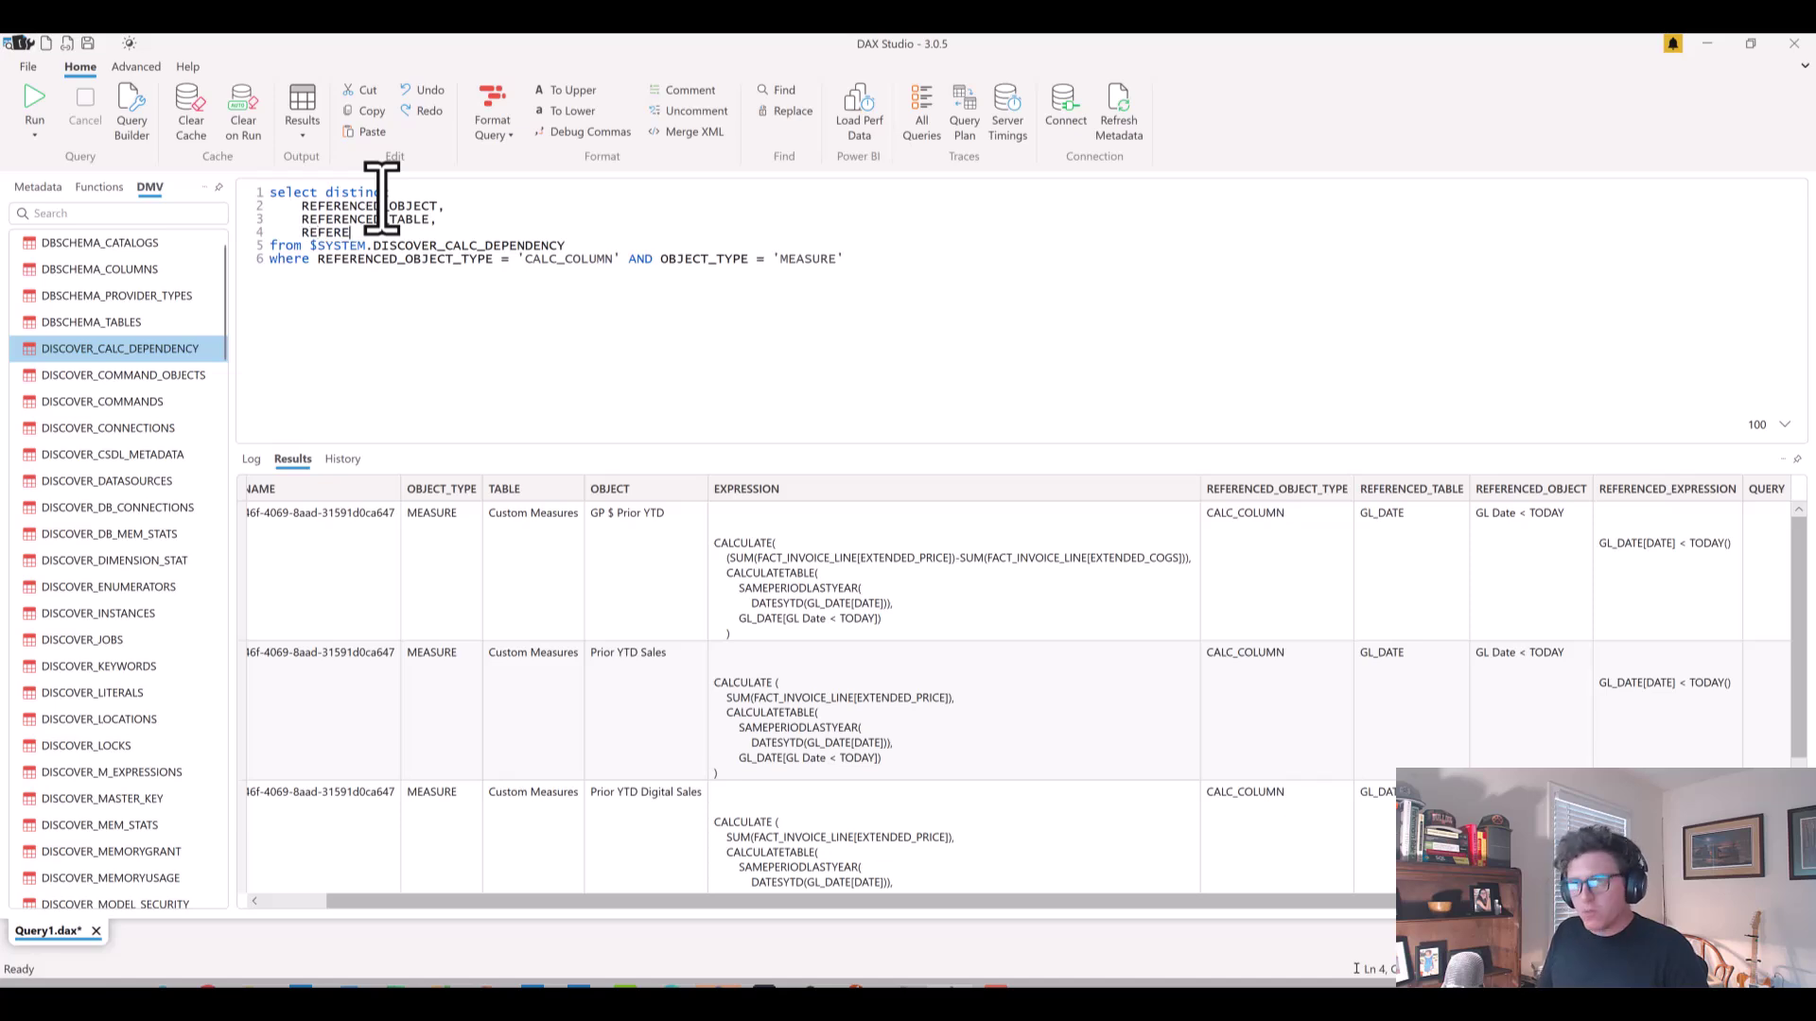
type("NCED_EXPRESSION")
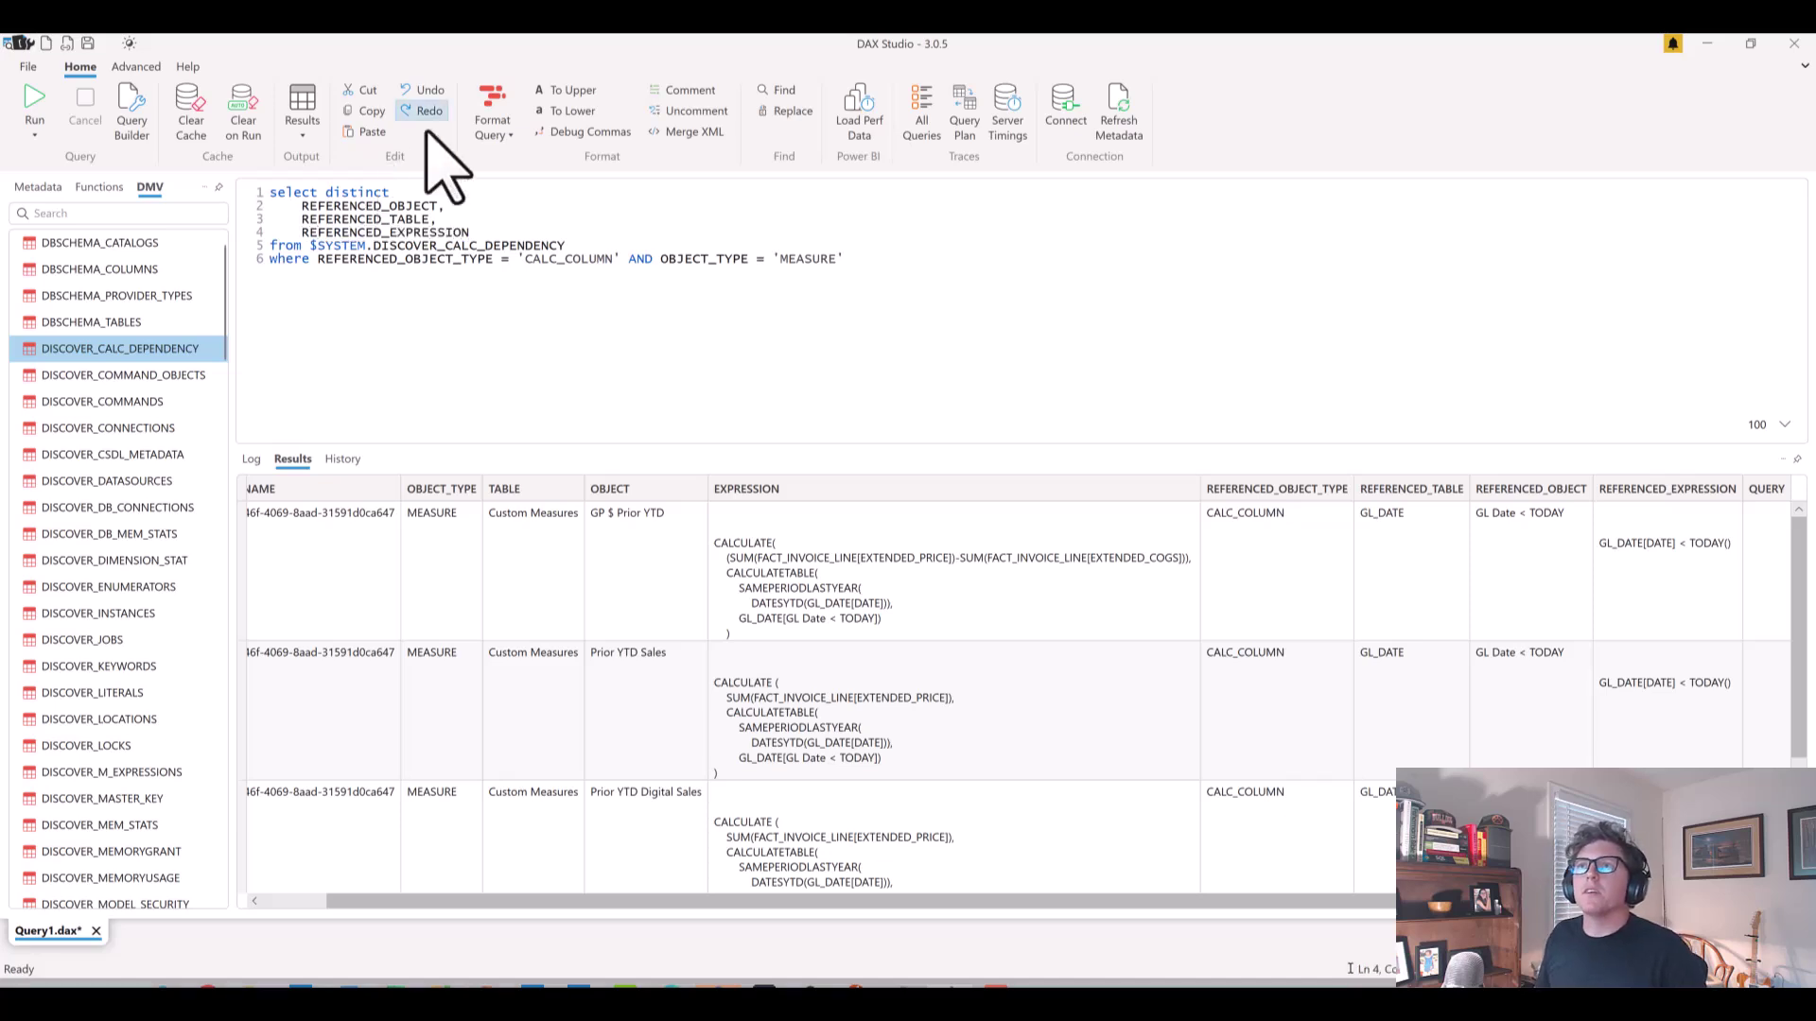
left_click(915, 269)
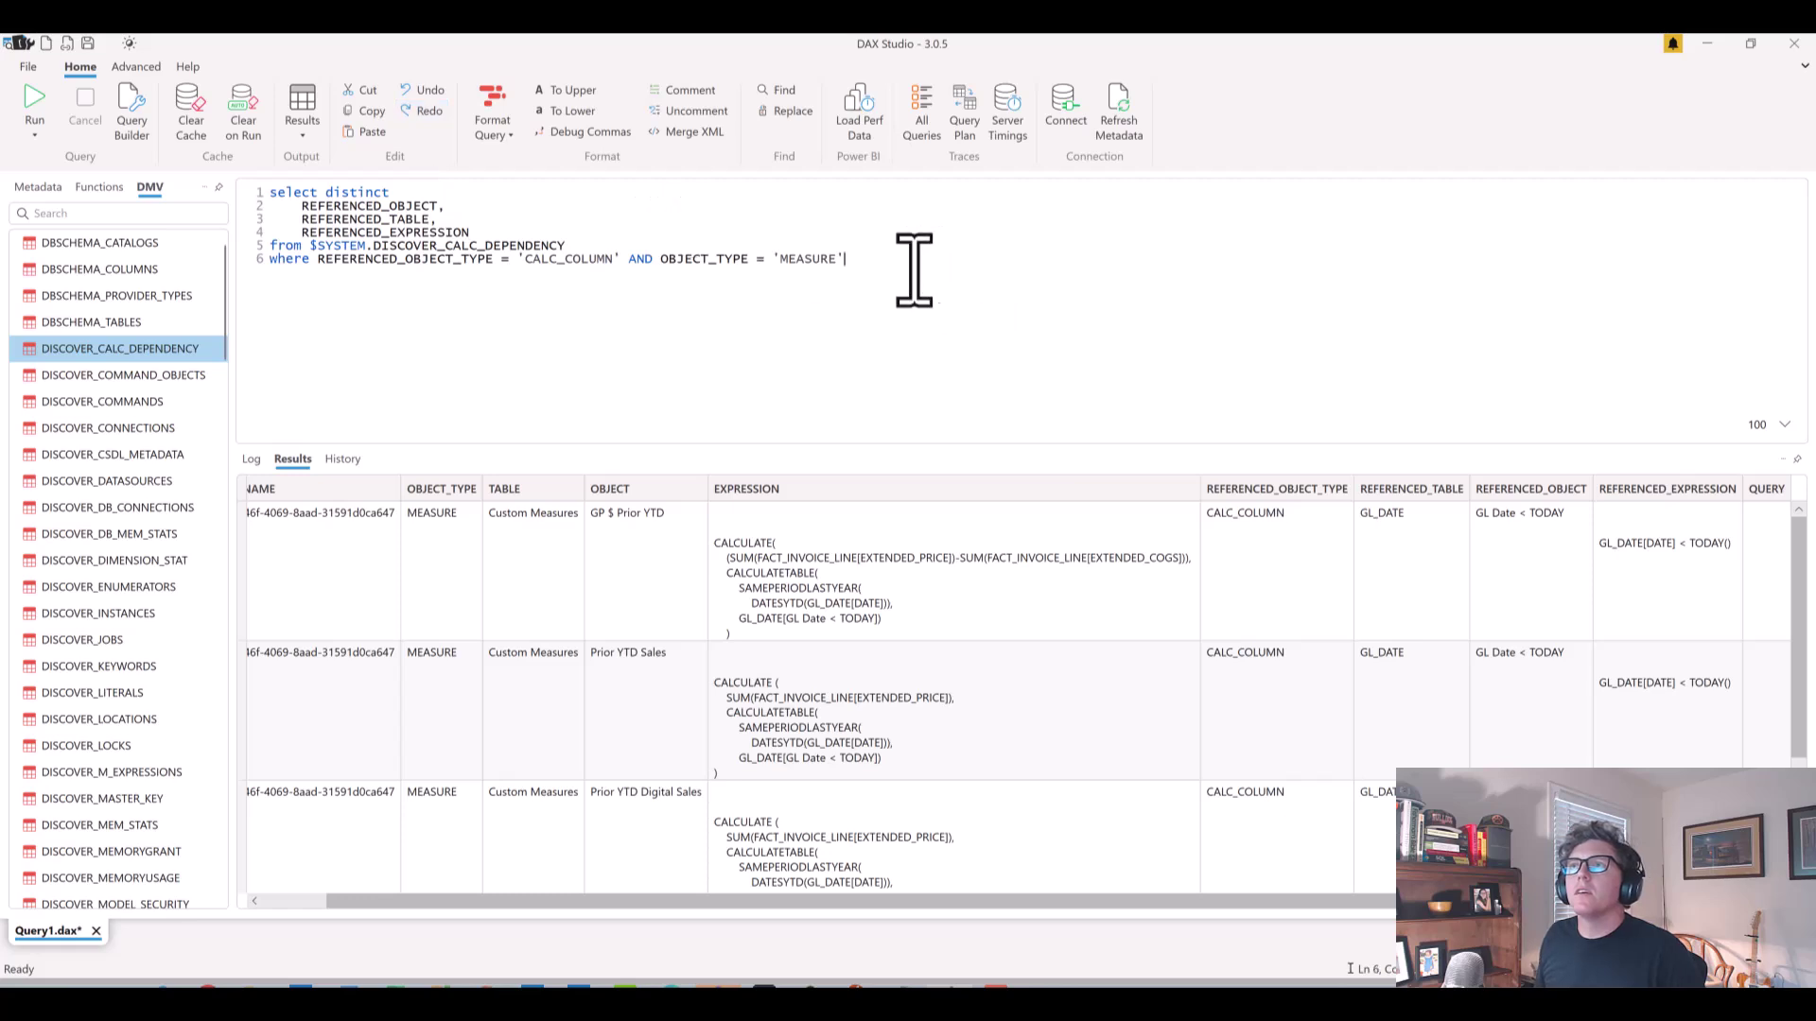
Run the distinct query in DAX Studio, returning the single GL Date < TODAY column from GL_DATE
left_click(35, 98)
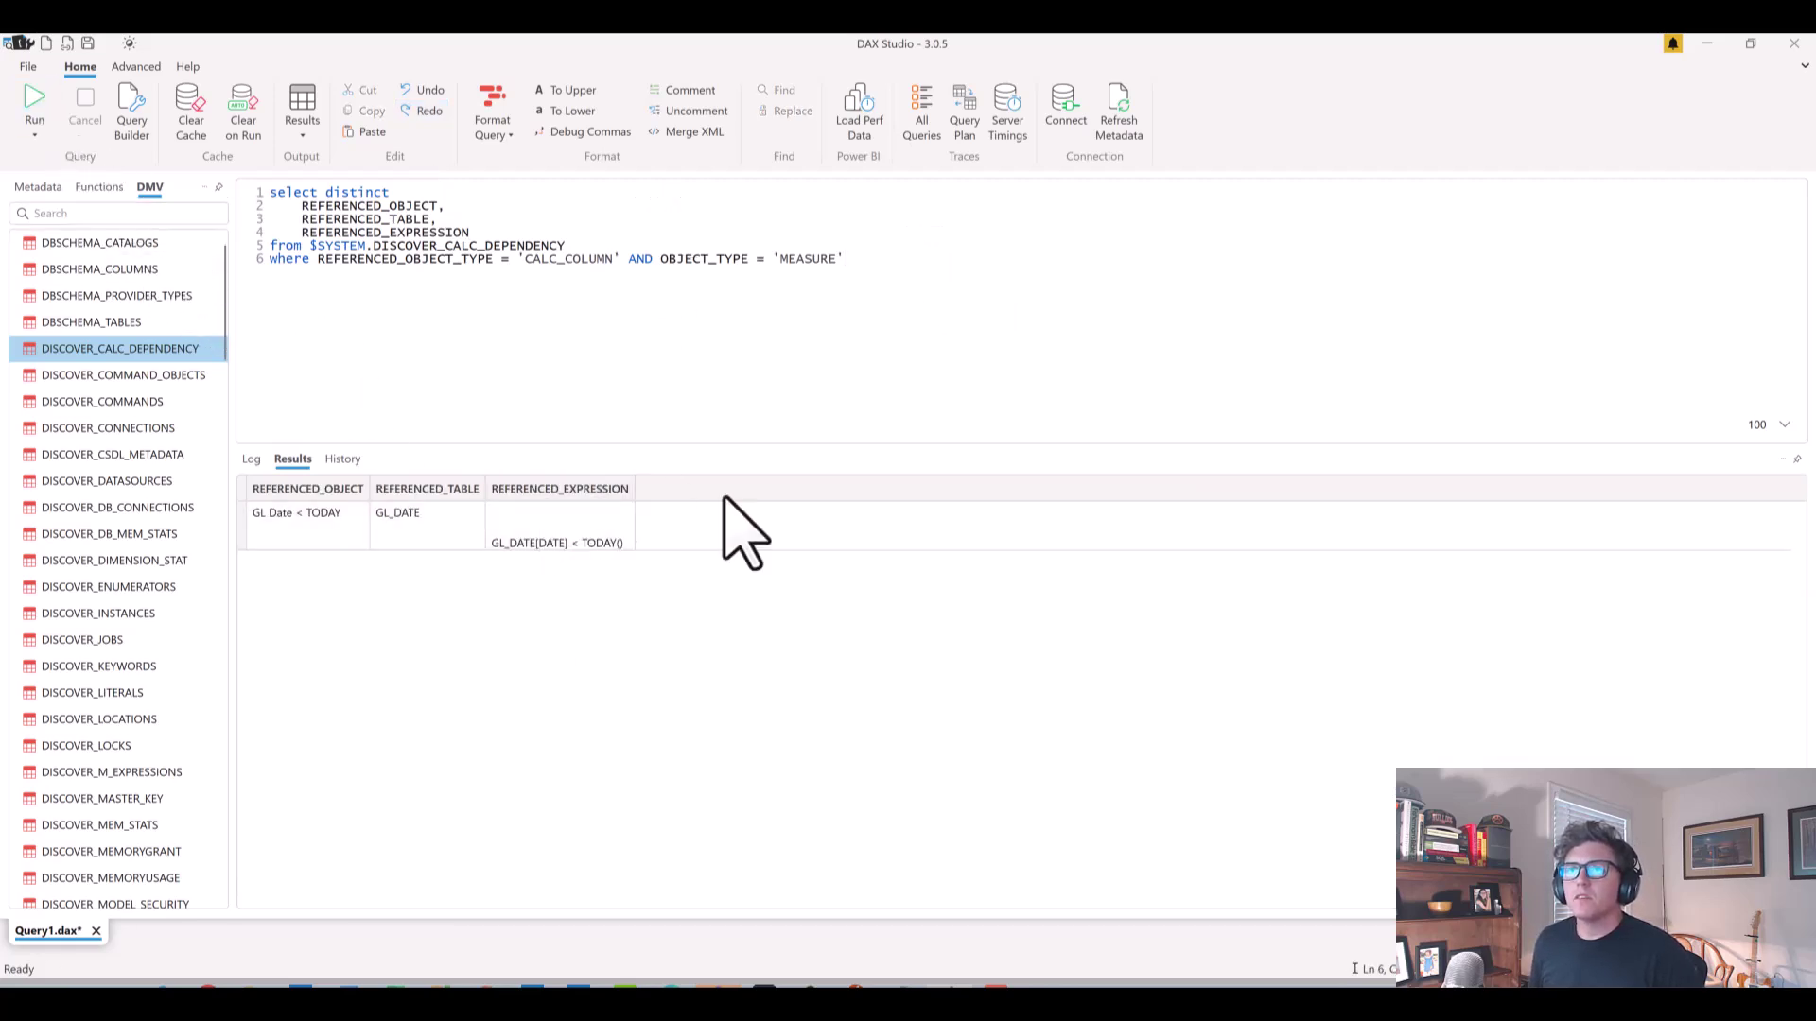